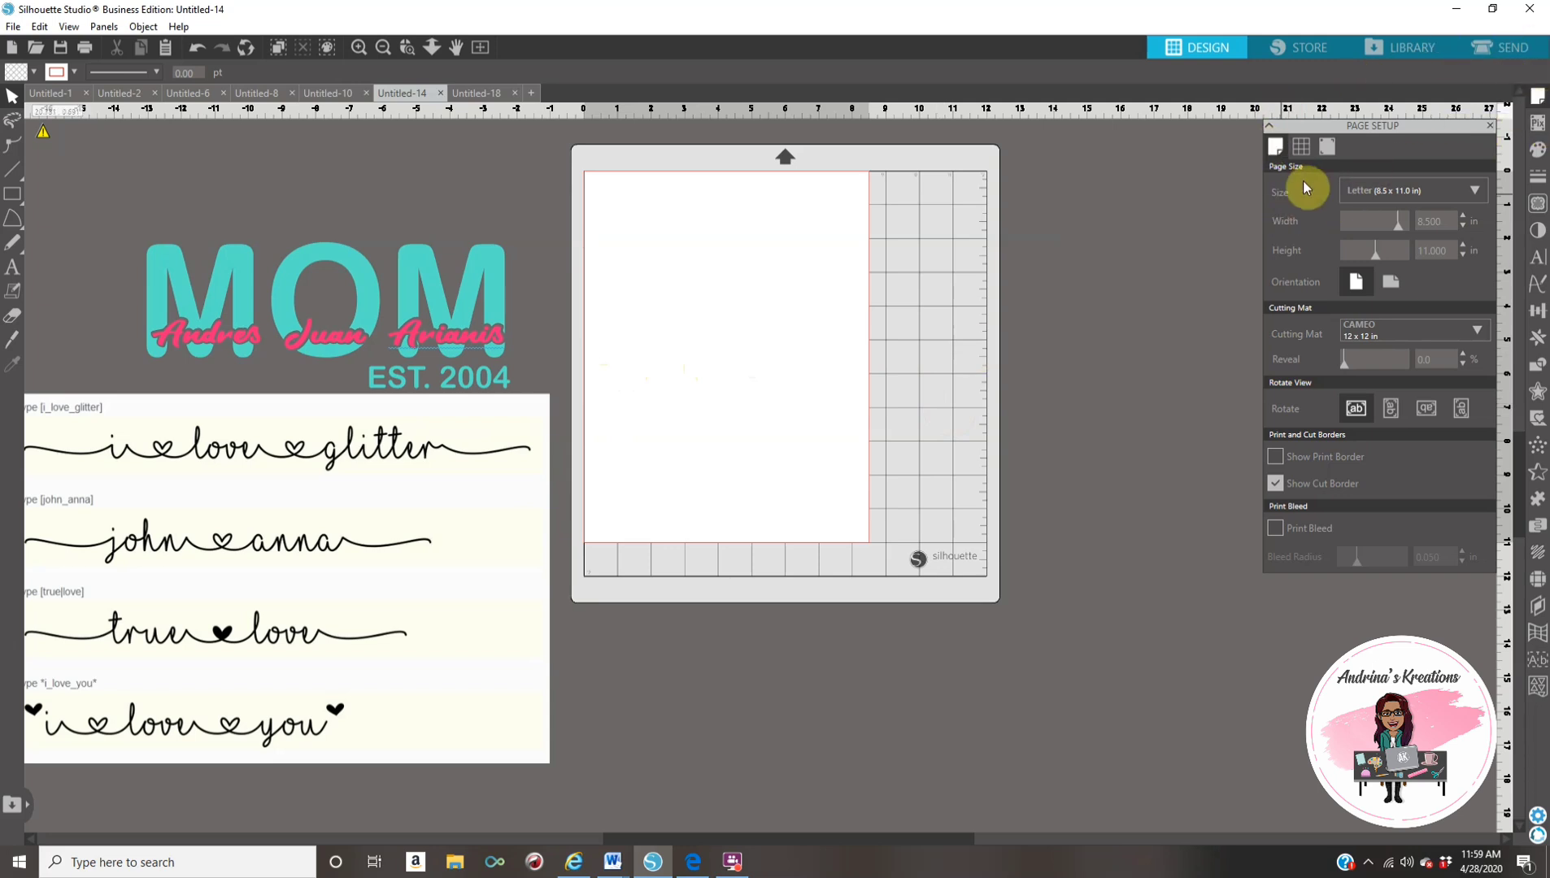
# Step: Set the page size to 12 x 12 in
pyautogui.click(1463, 191)
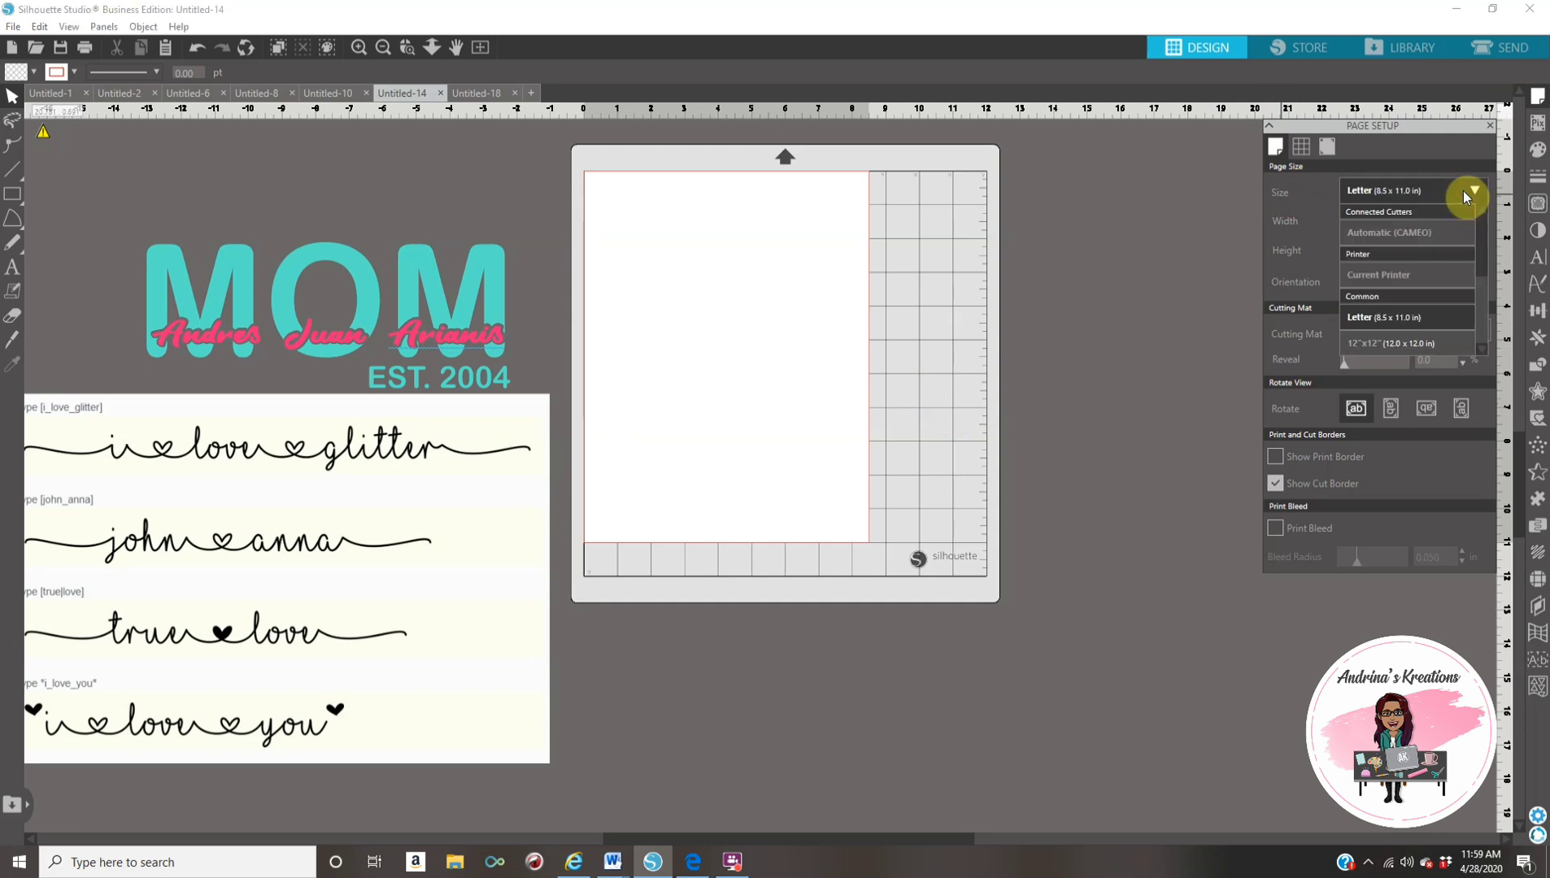
pyautogui.click(1426, 344)
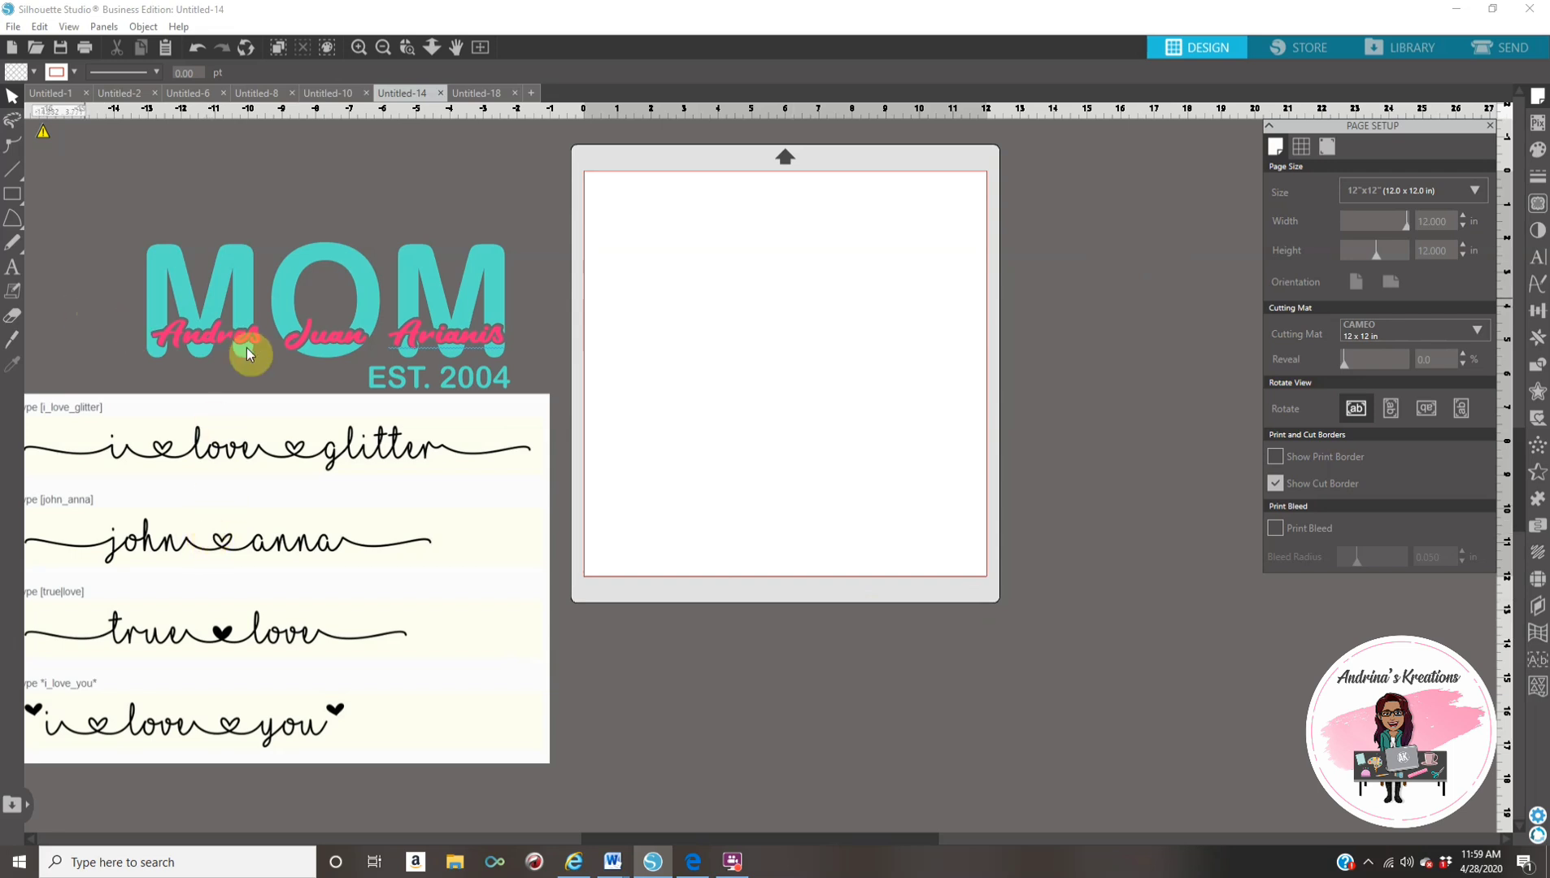
# Step: Add the text "MOM" to the page in Arial Rounded MT Bold at 72 pt
pyautogui.click(13, 269)
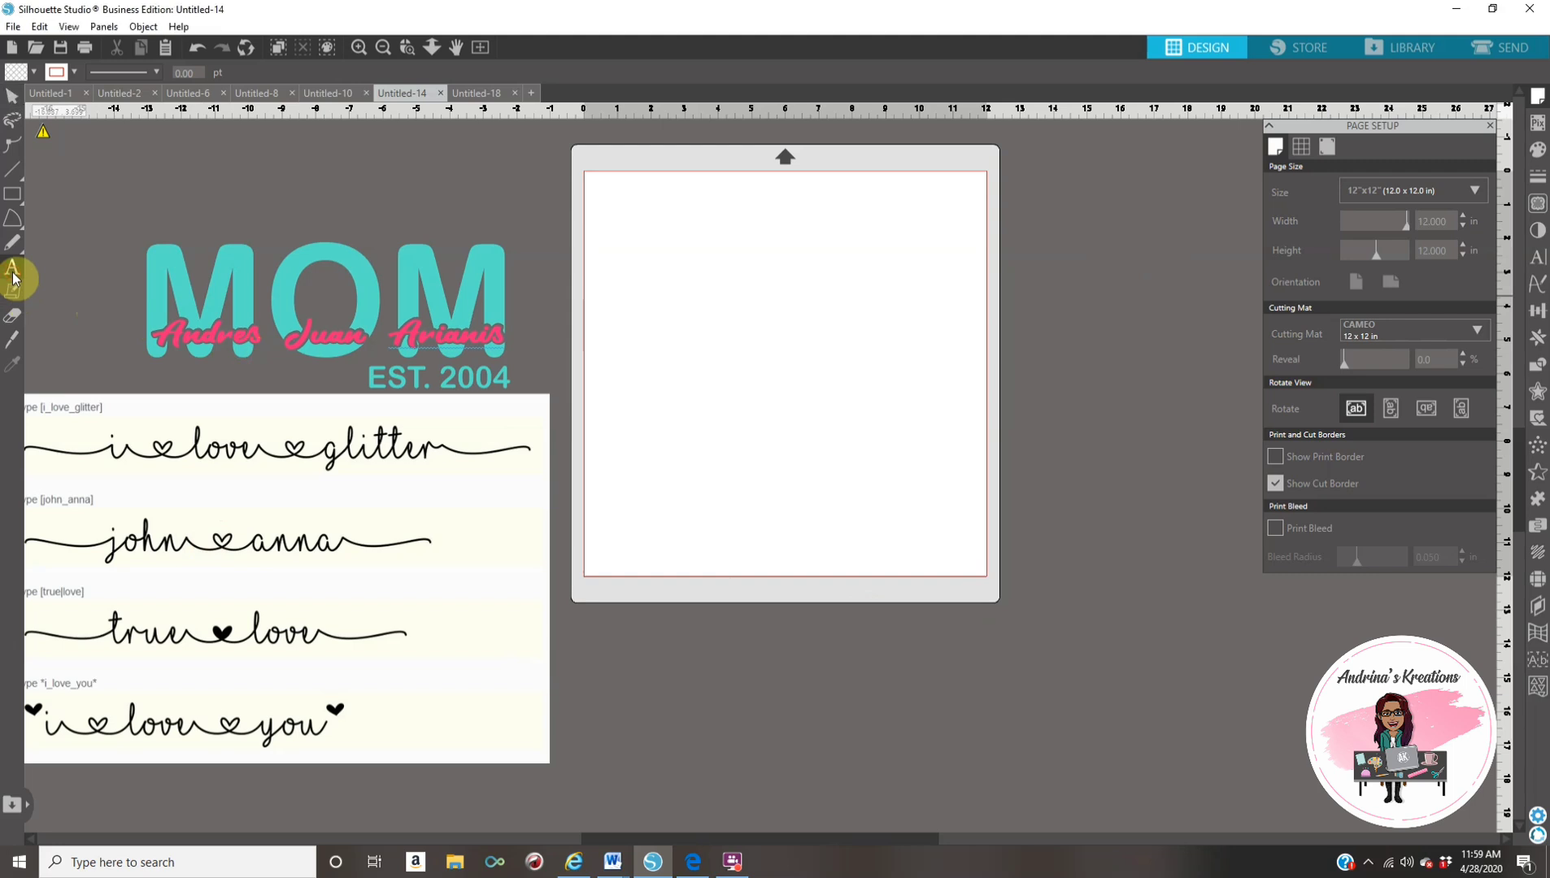
pyautogui.click(1537, 259)
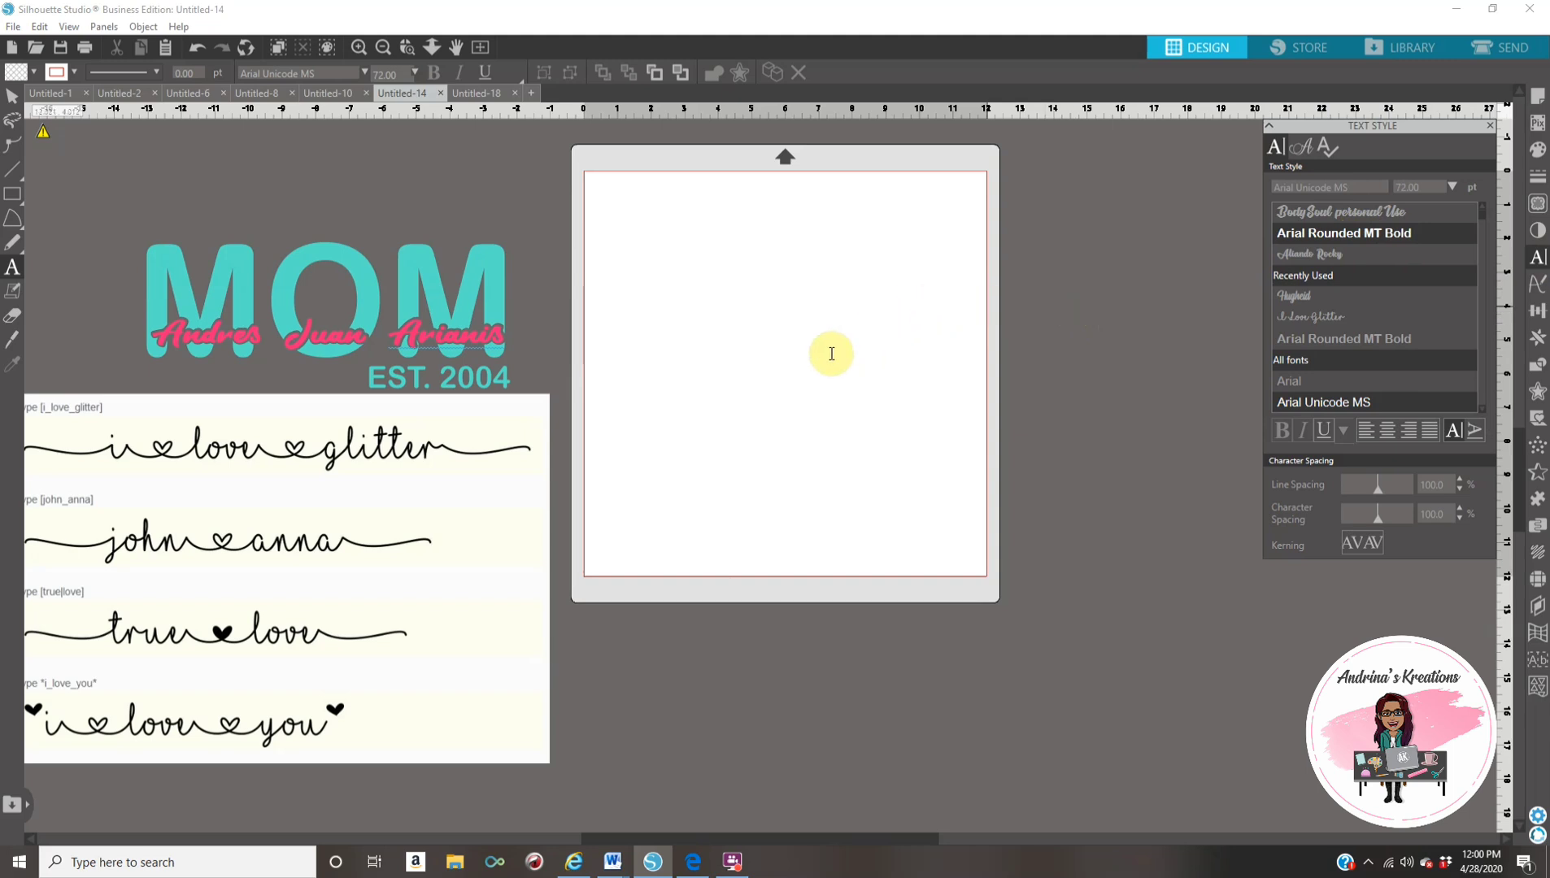
pyautogui.click(699, 331)
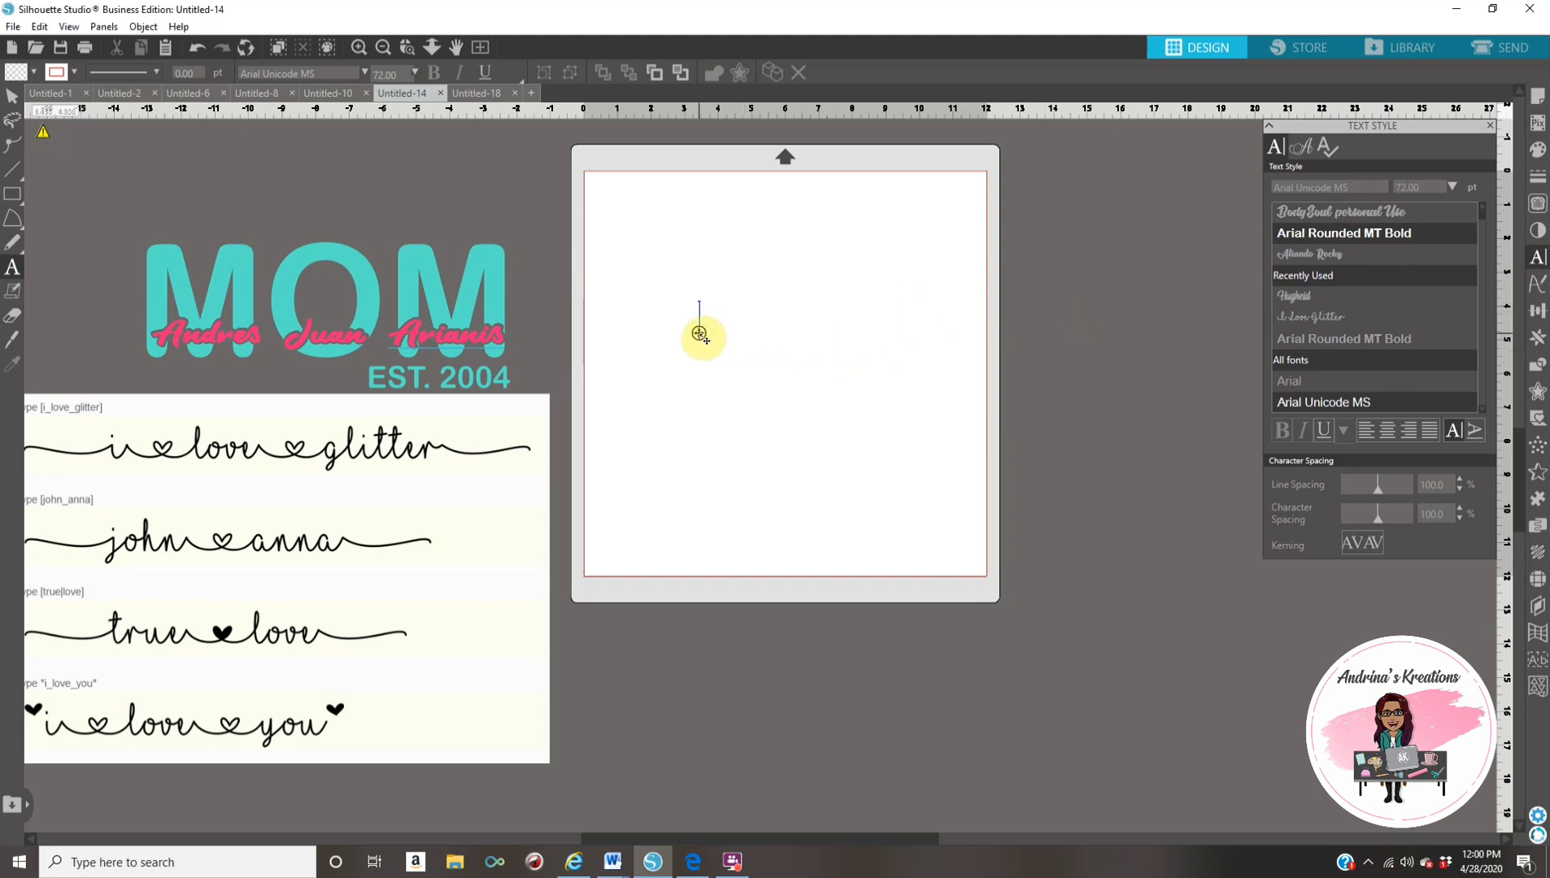
pyautogui.write('Mom')
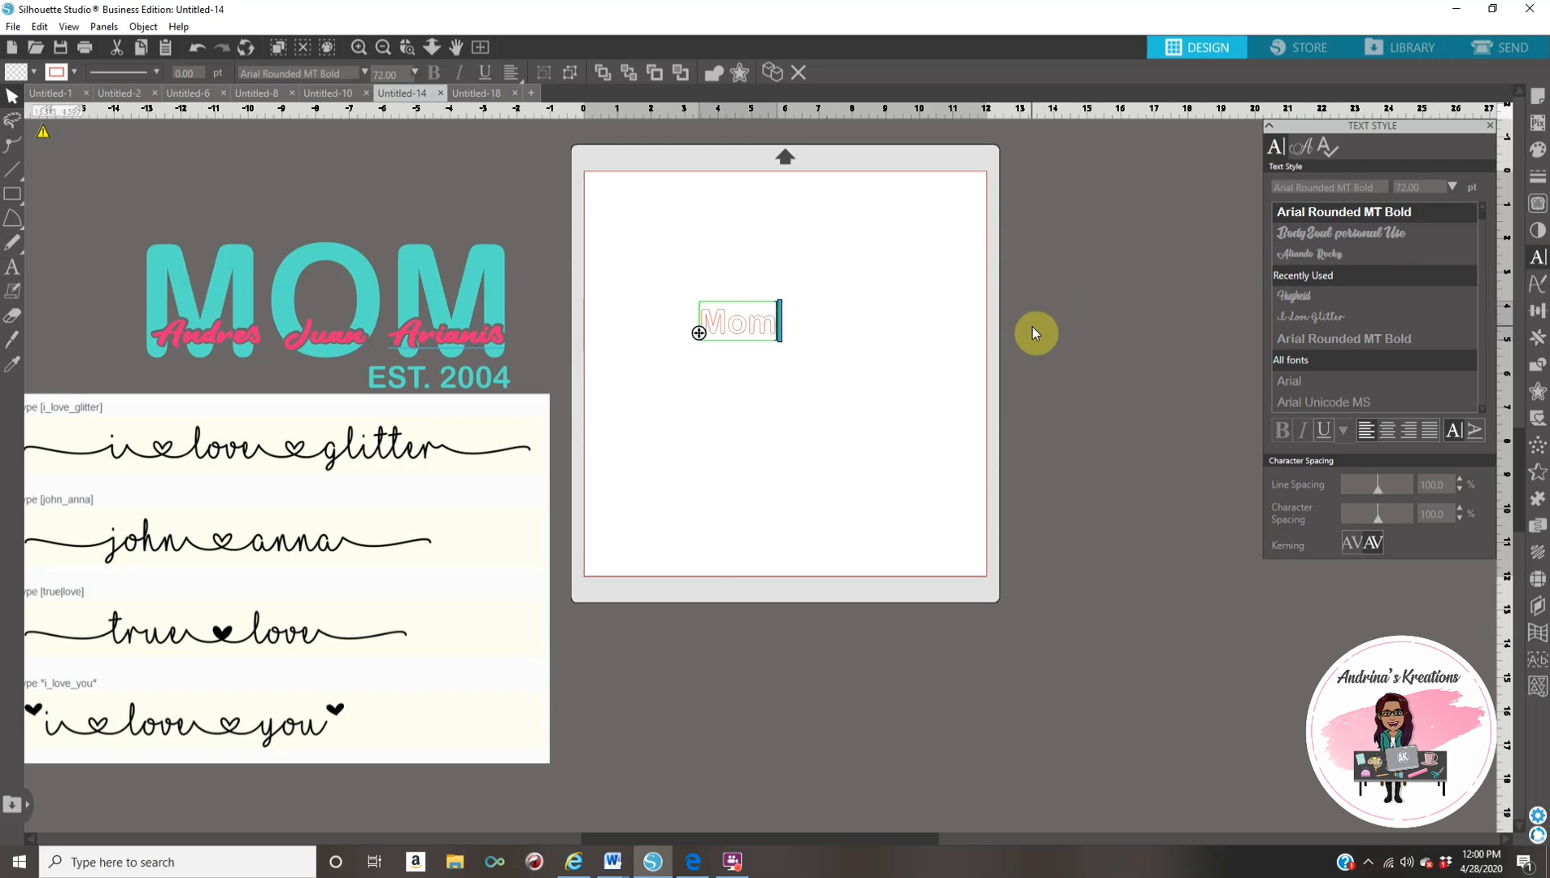
pyautogui.press('BackSpace')
pyautogui.press('BackSpace')
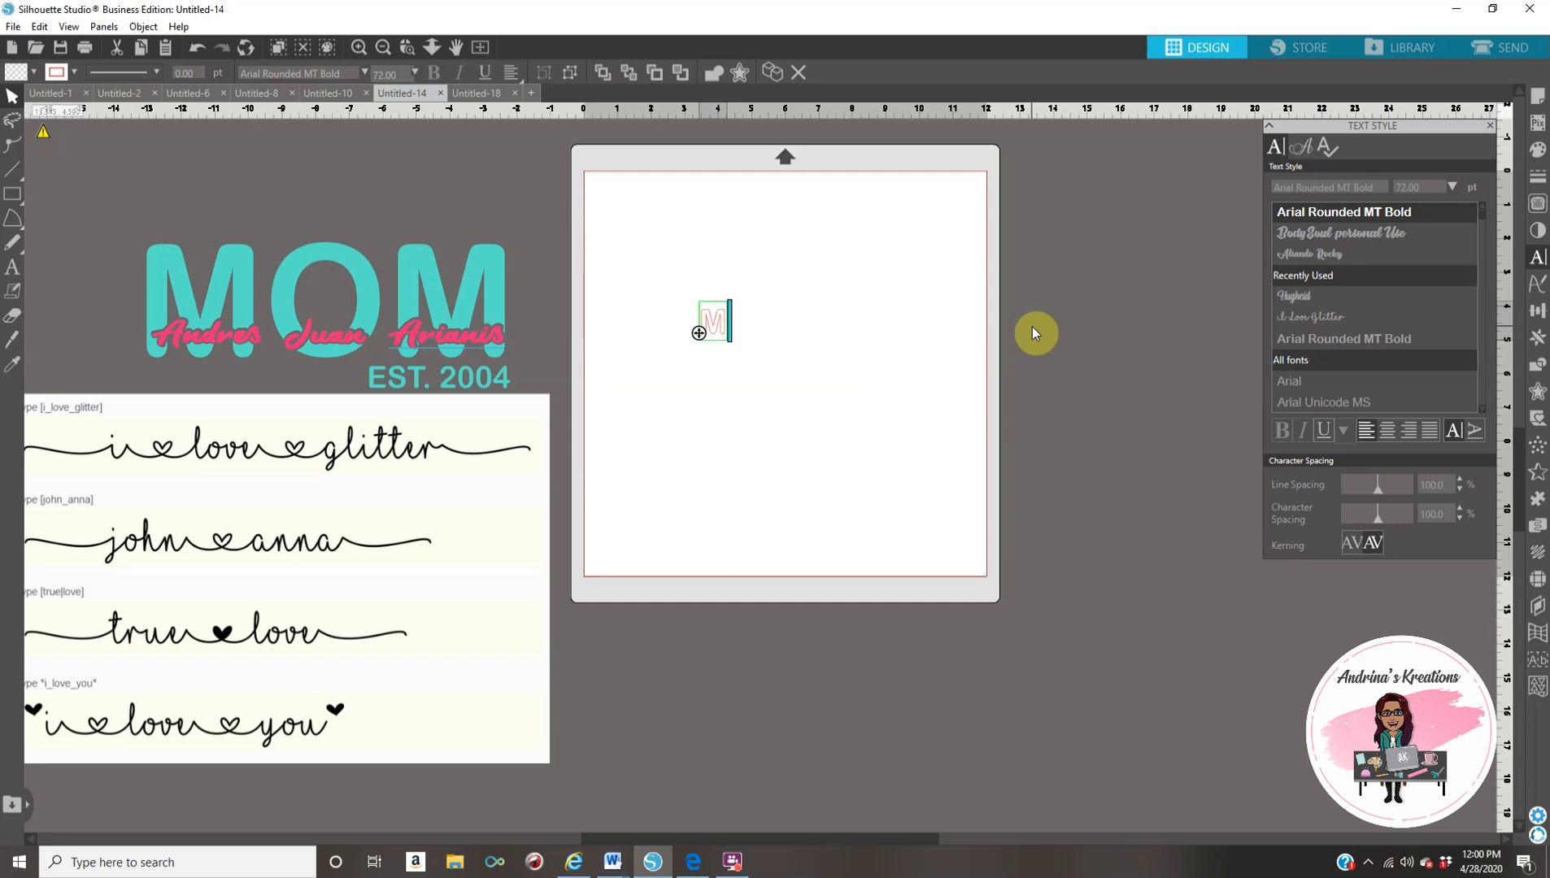
pyautogui.write('OM')
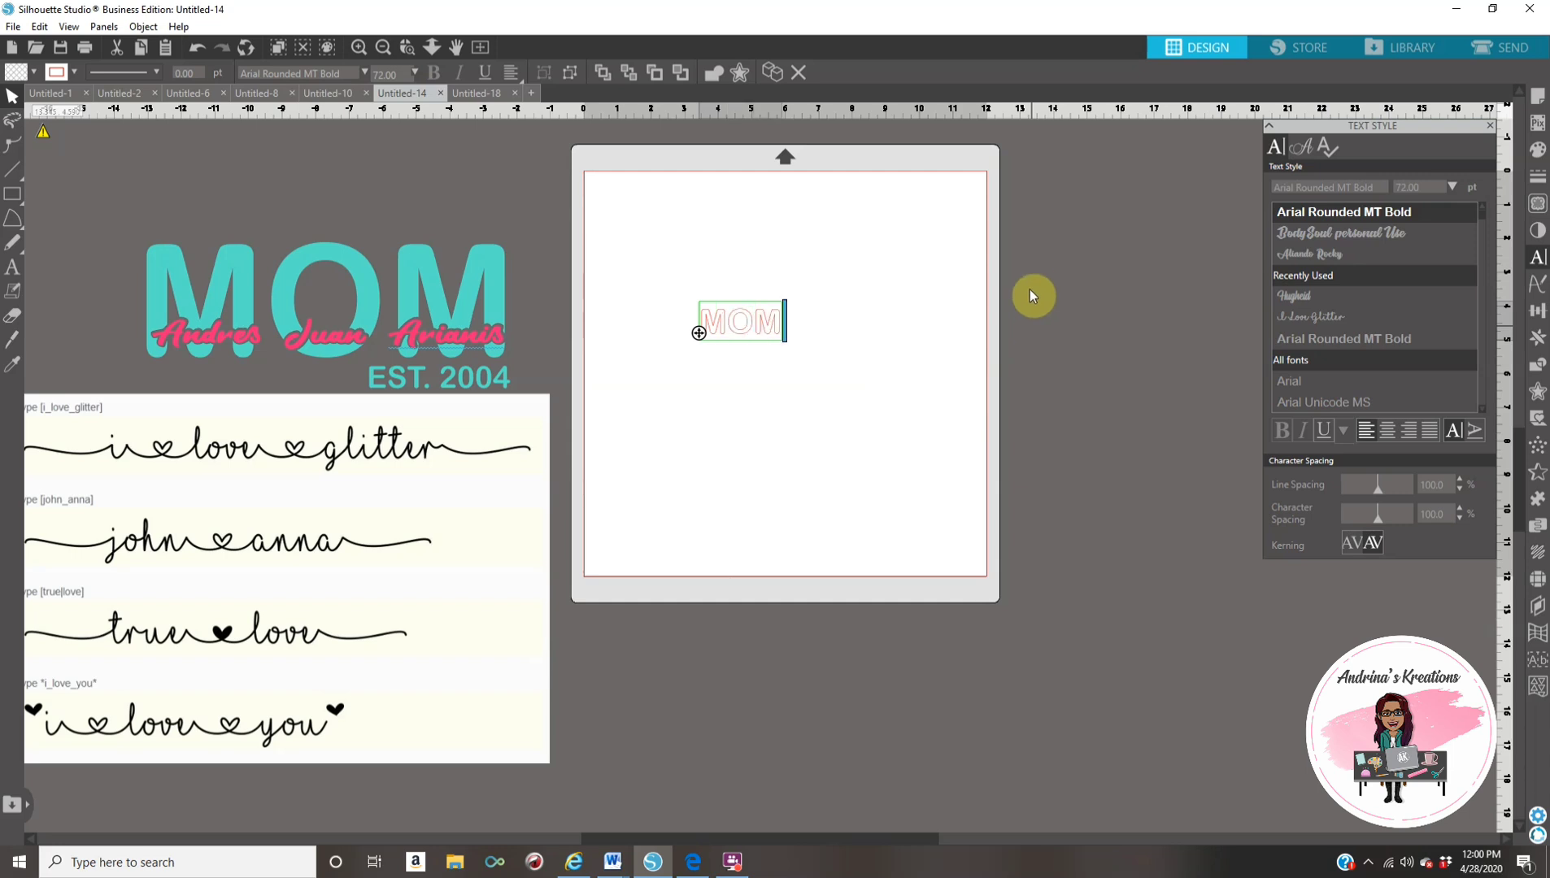
pyautogui.click(837, 499)
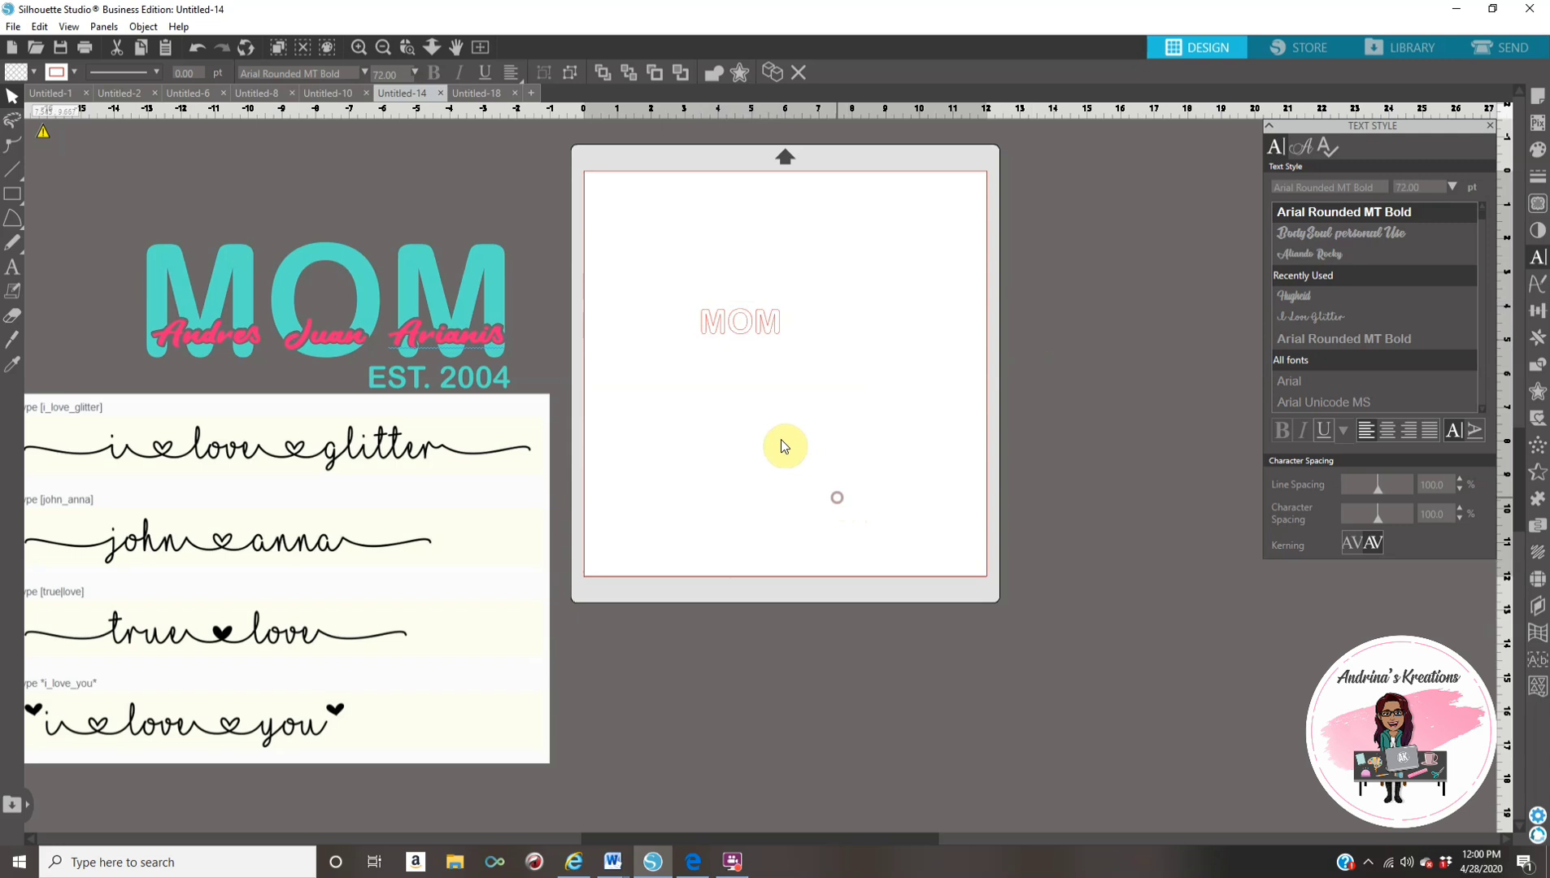
# Step: Fill the MOM text on the page with teal and open its line color options
pyautogui.click(743, 330)
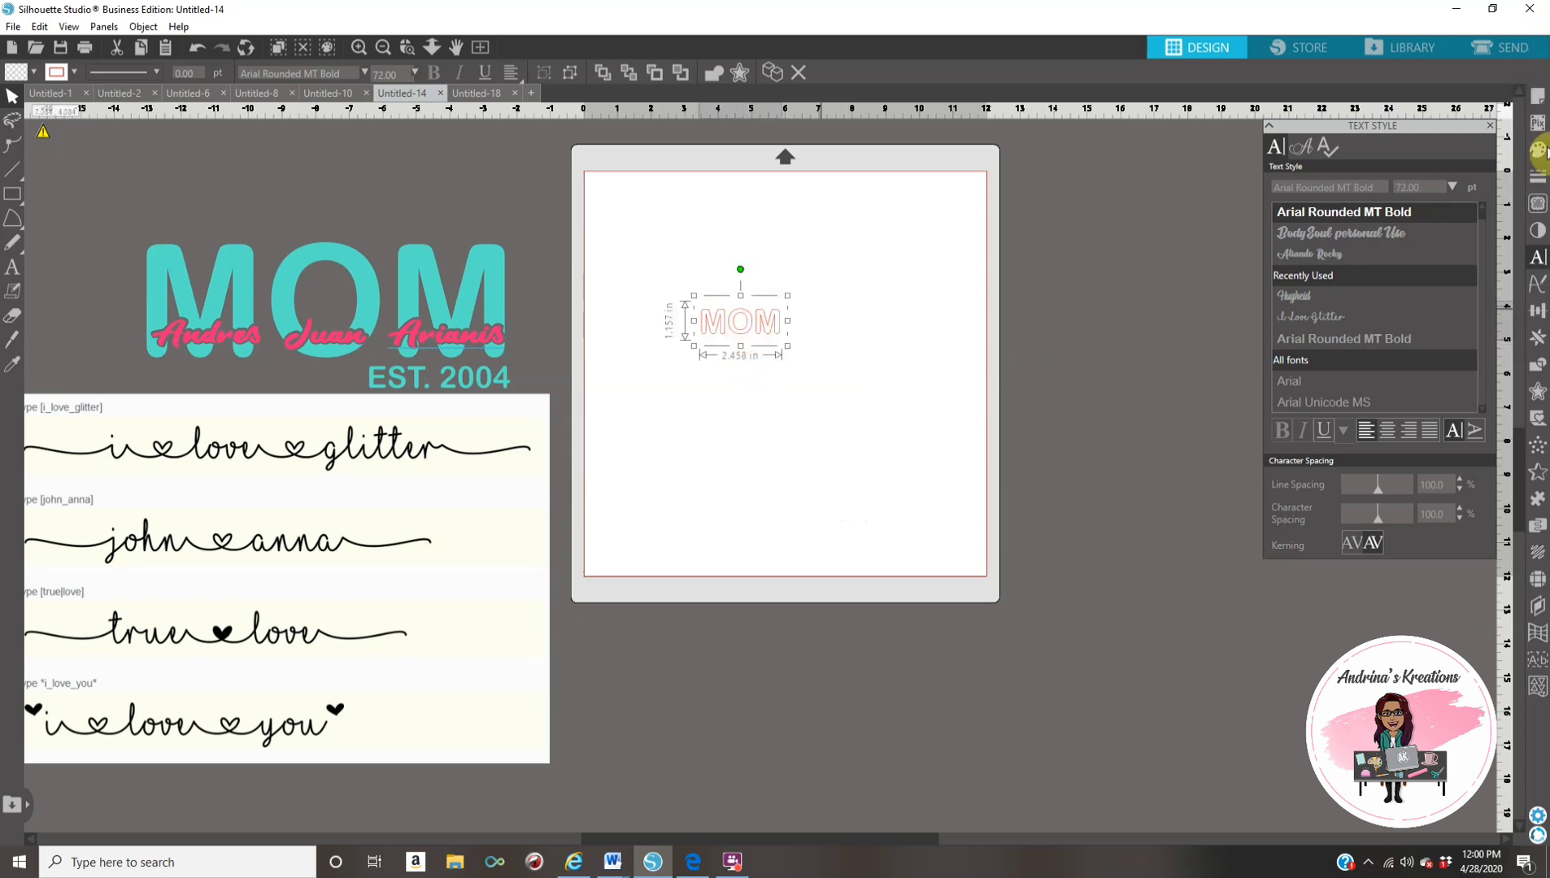
pyautogui.click(1537, 149)
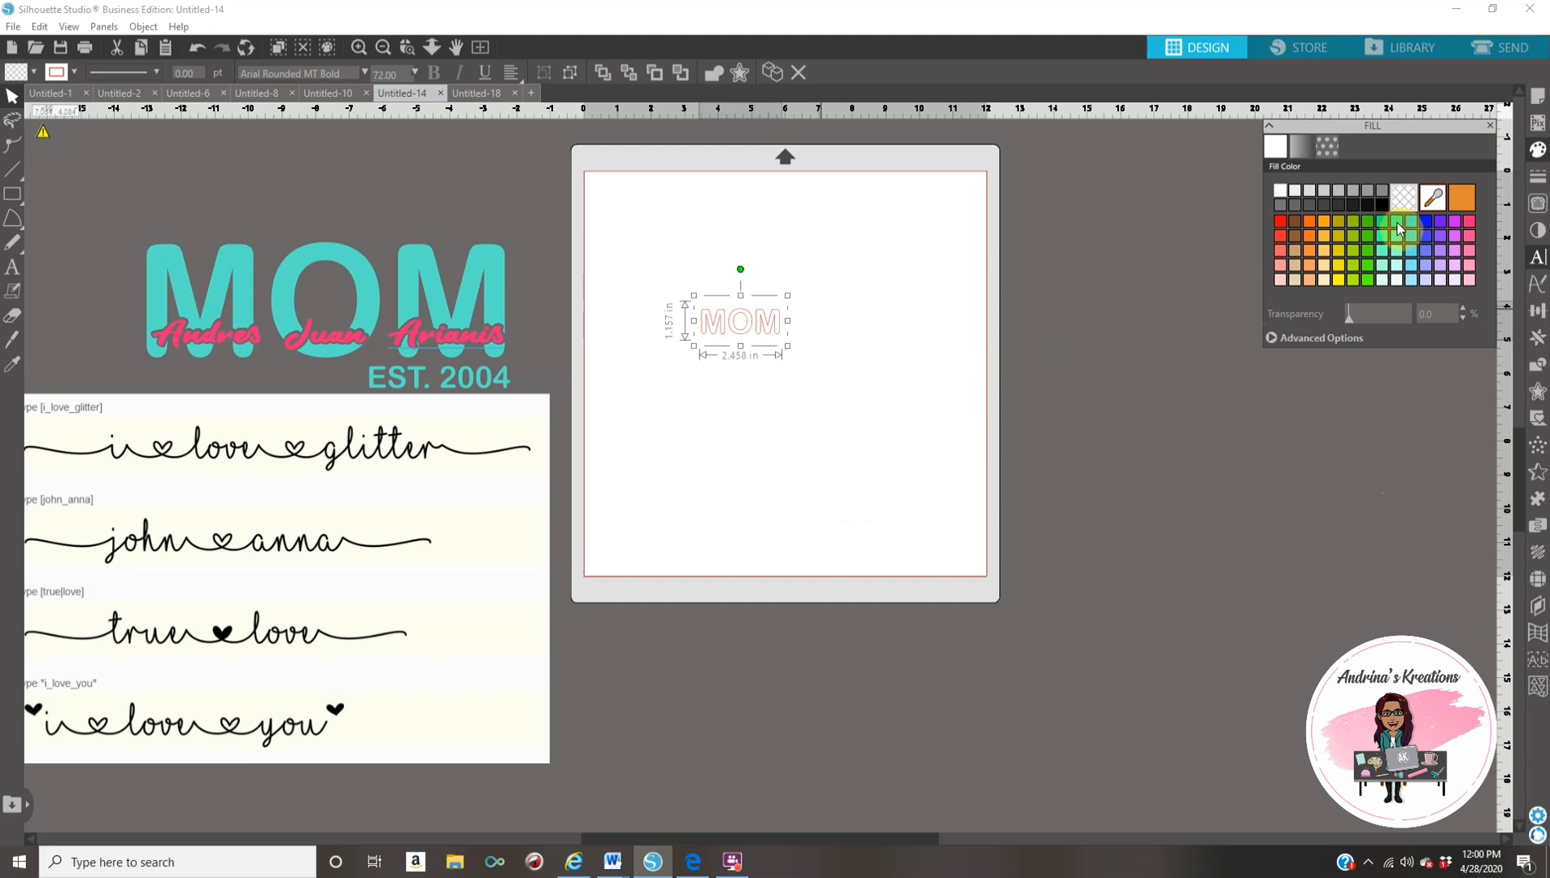
pyautogui.click(1396, 222)
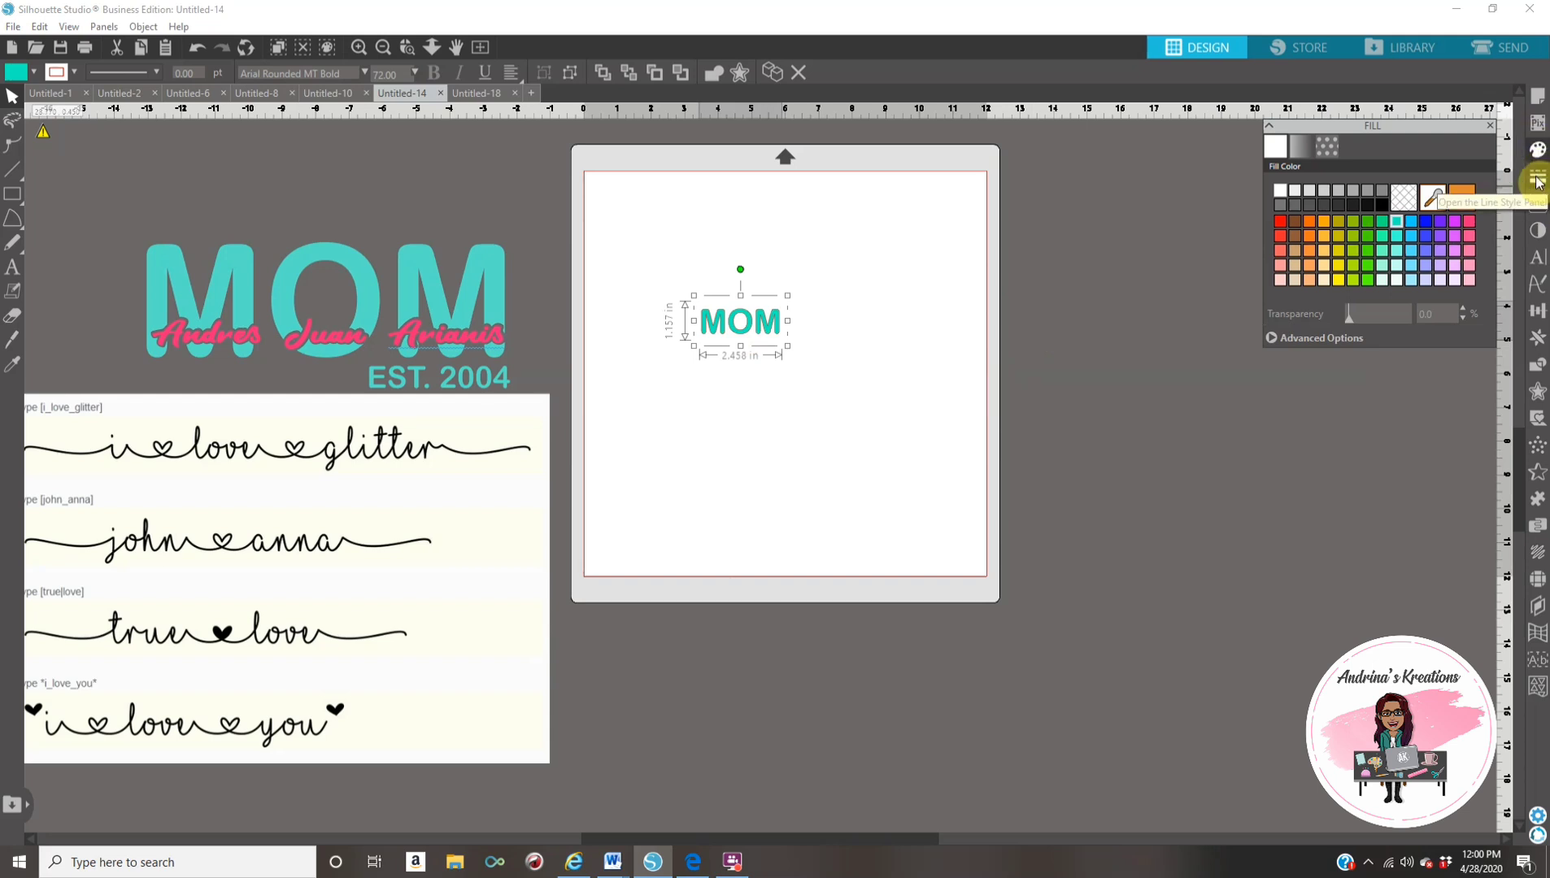
pyautogui.click(1538, 180)
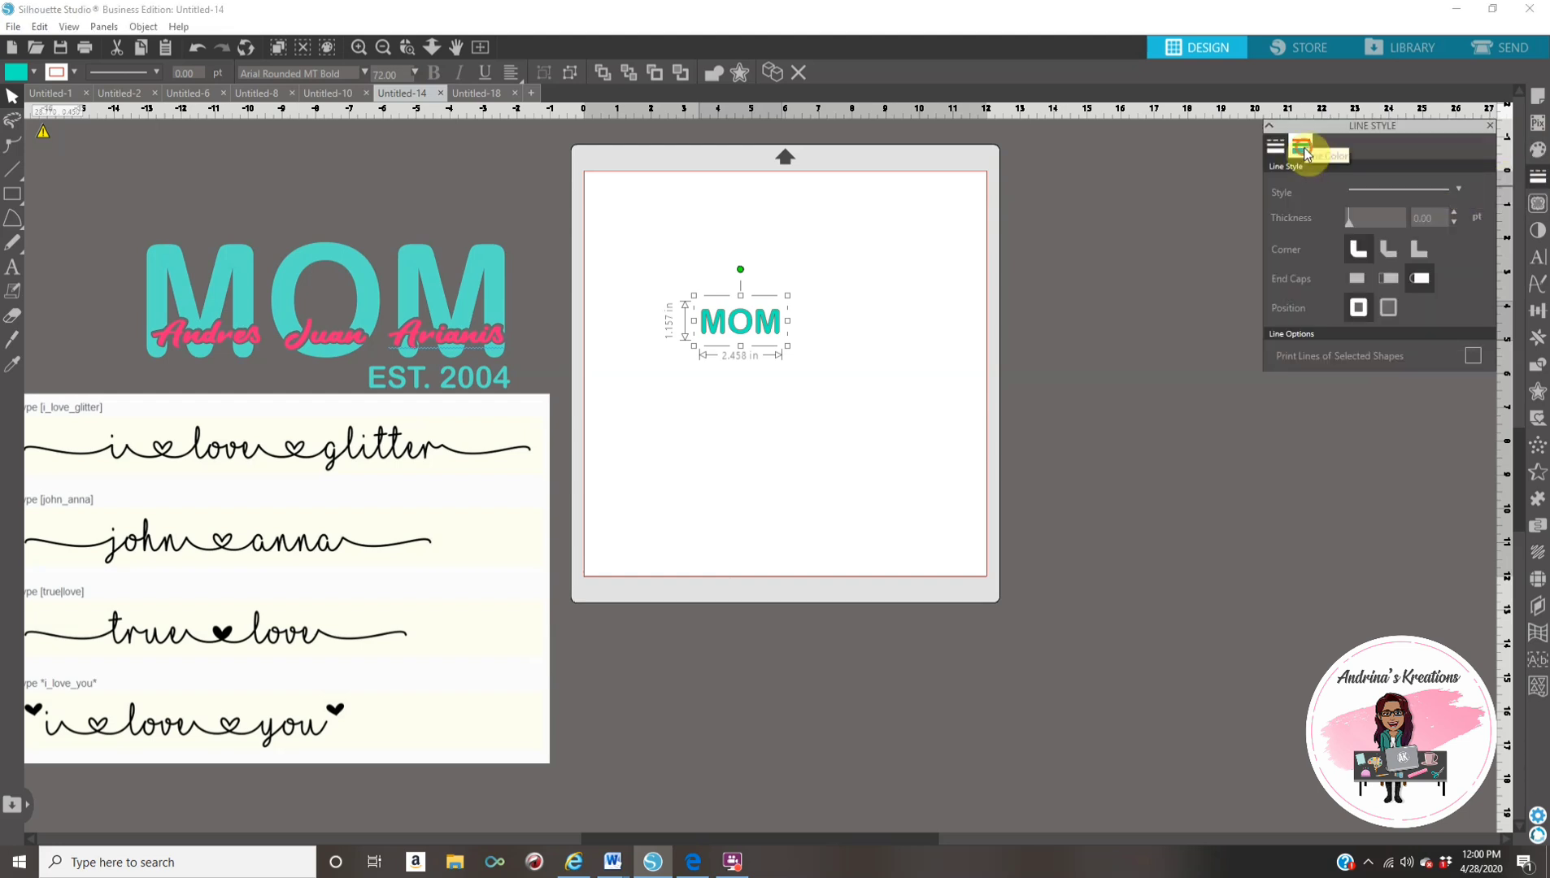
pyautogui.click(1305, 148)
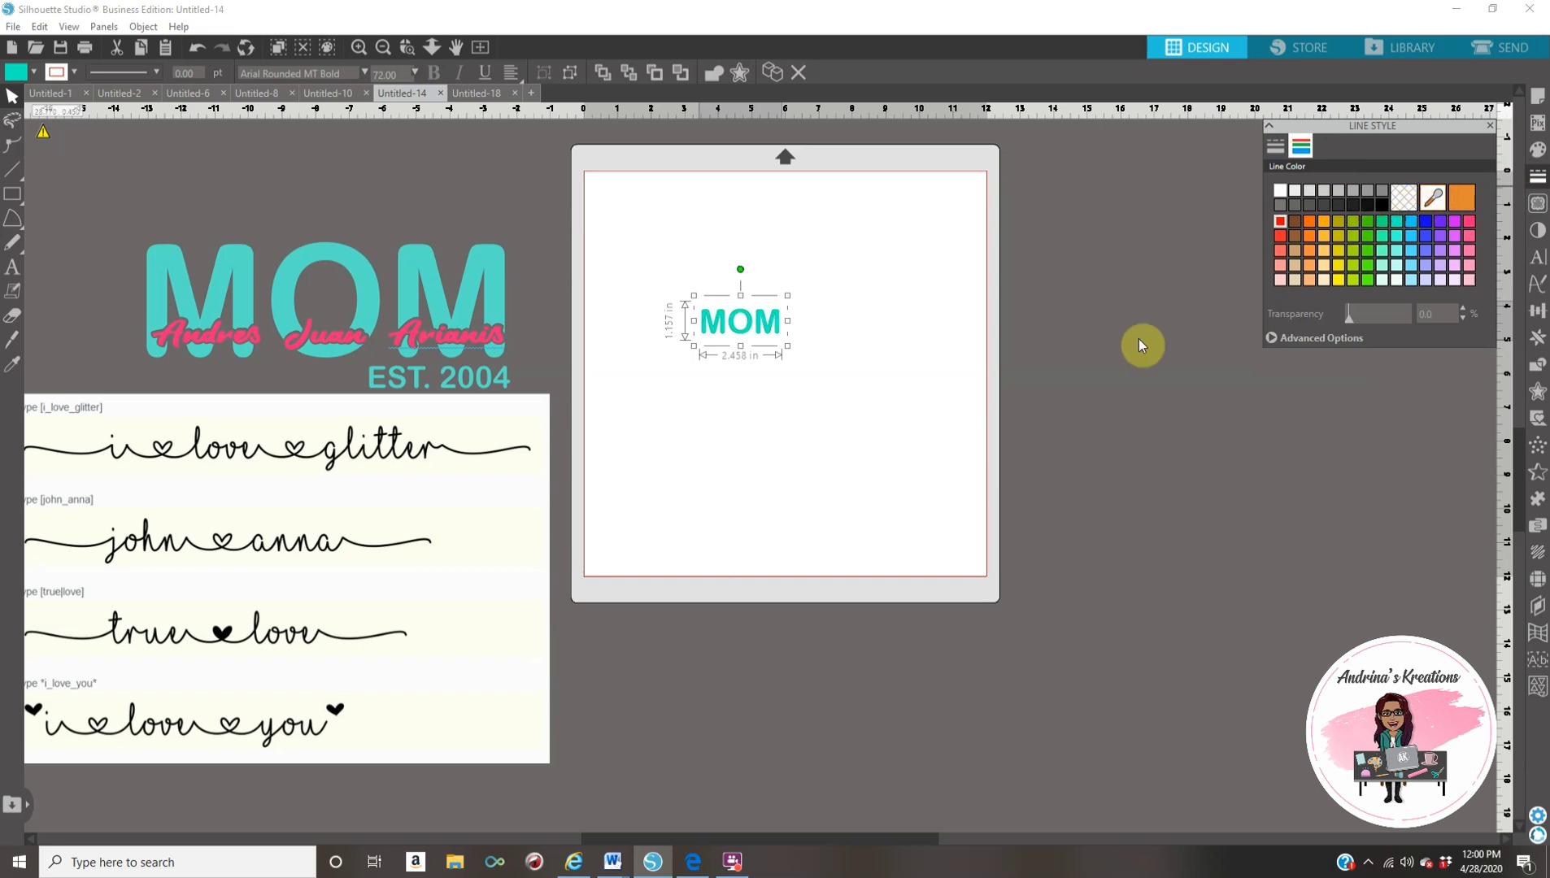
# Step: Enlarge the MOM text to about 11.28 in wide and position it in the upper half of the page
pyautogui.moveTo(787, 346); pyautogui.dragTo(1023, 487)
pyautogui.moveTo(927, 404); pyautogui.dragTo(829, 342)
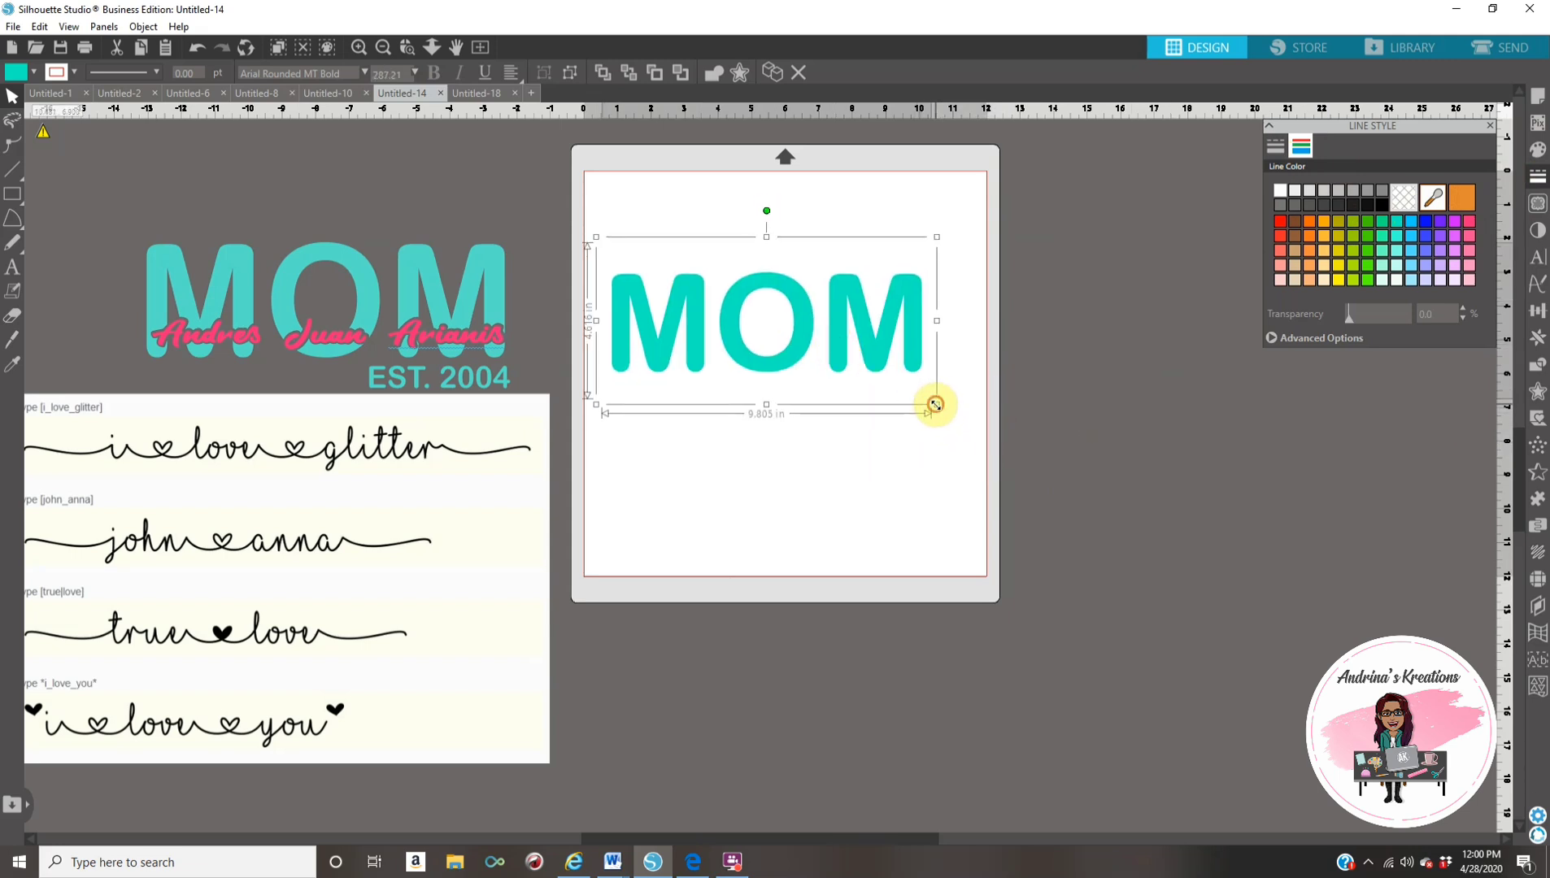
pyautogui.moveTo(963, 450); pyautogui.dragTo(979, 466)
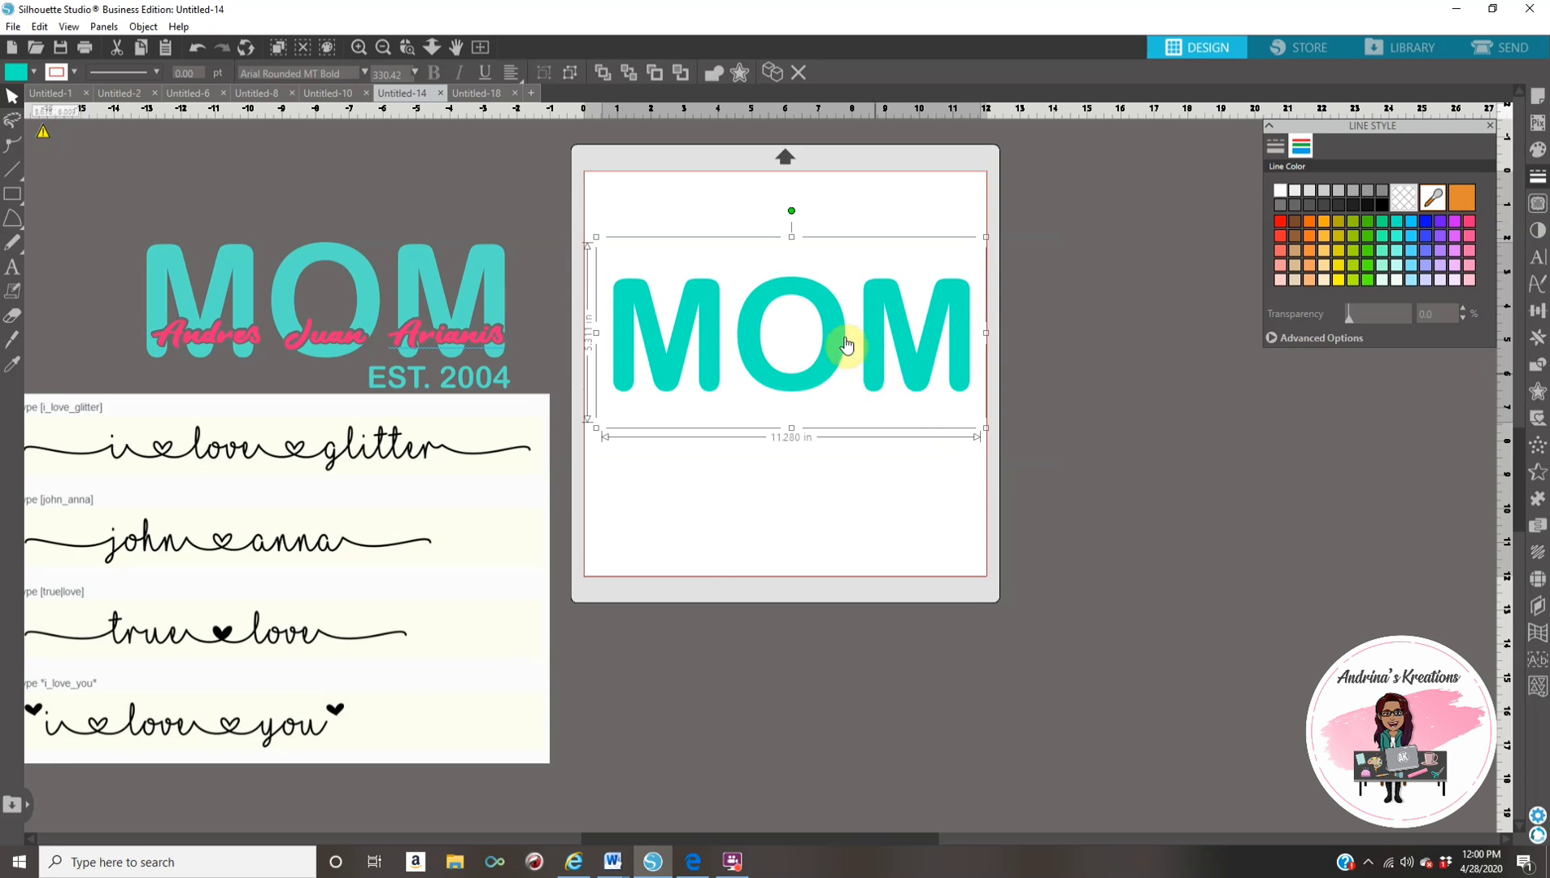
pyautogui.moveTo(839, 352); pyautogui.dragTo(833, 348)
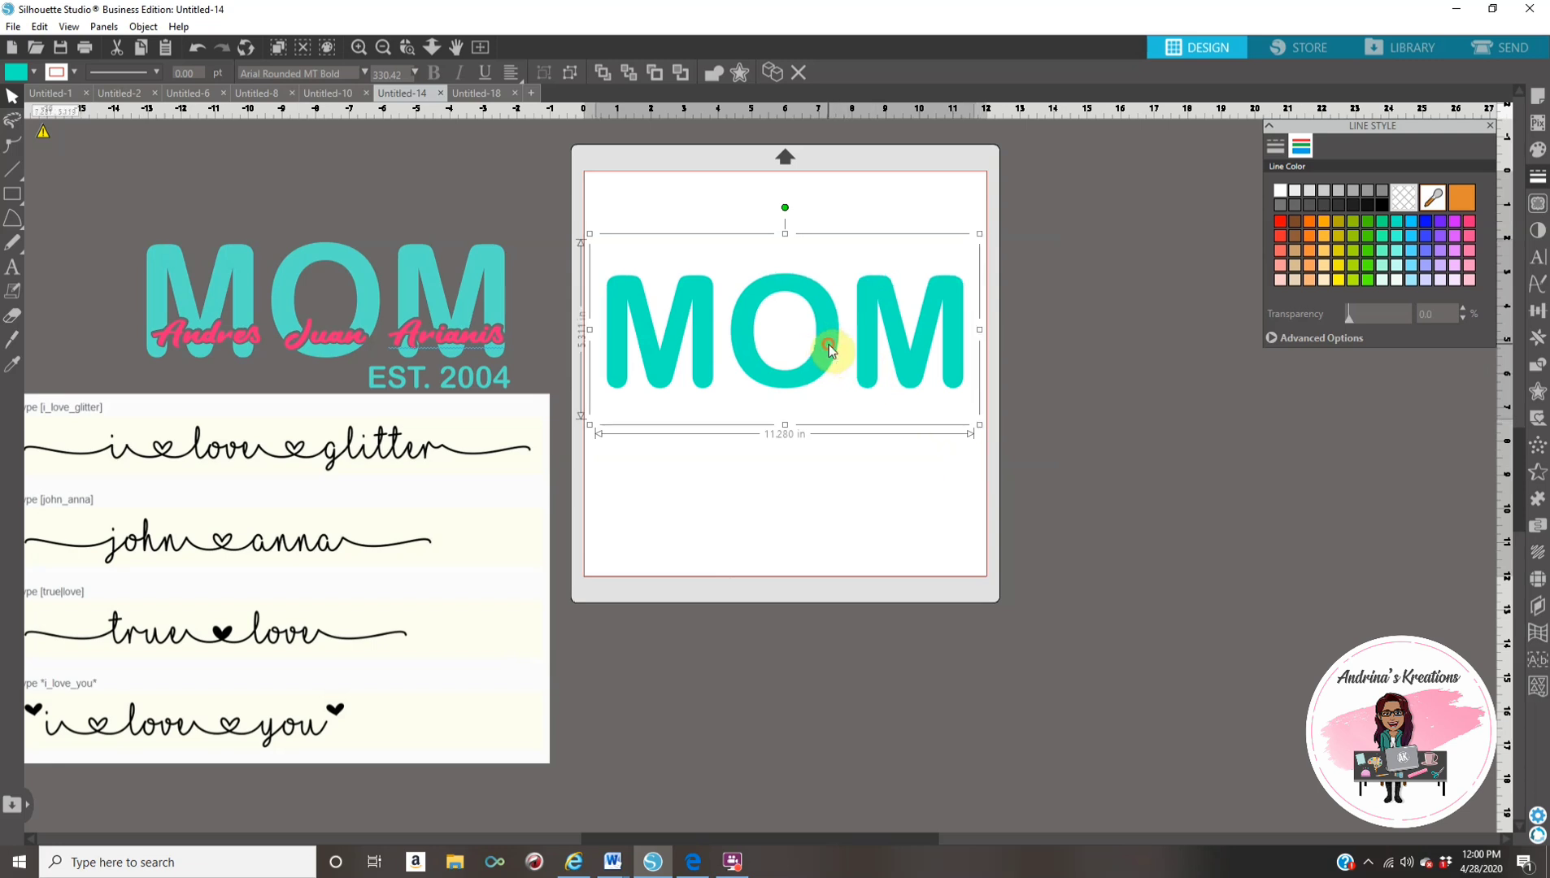
# Step: Recolor the enlarged MOM text with a lighter turquoise fill, nudge it slightly upward, and deselect it
pyautogui.click(1540, 154)
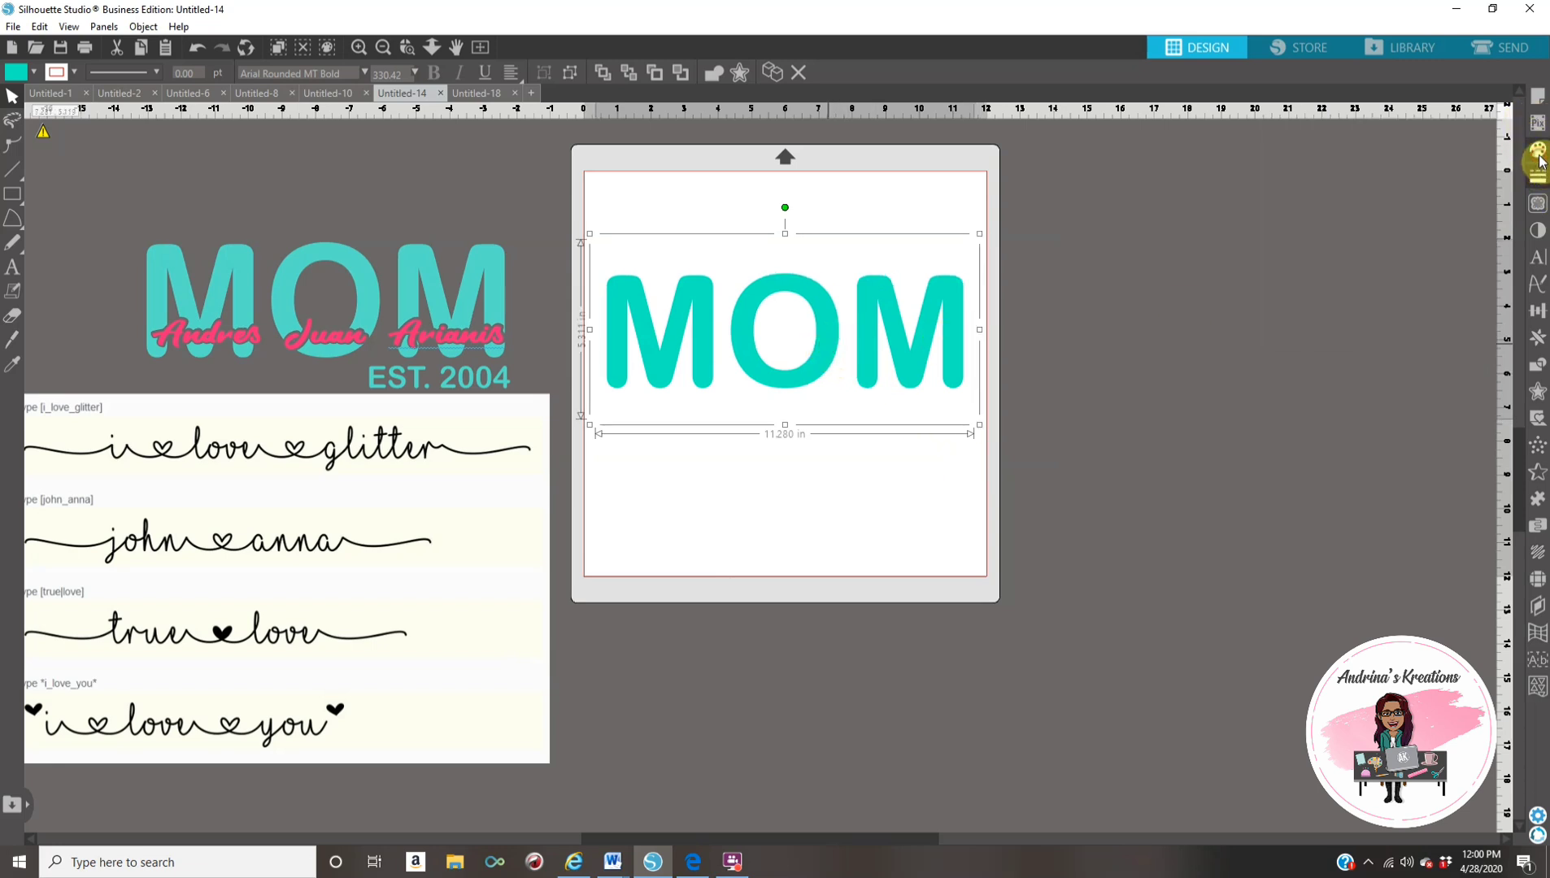
pyautogui.click(1384, 242)
pyautogui.click(1402, 236)
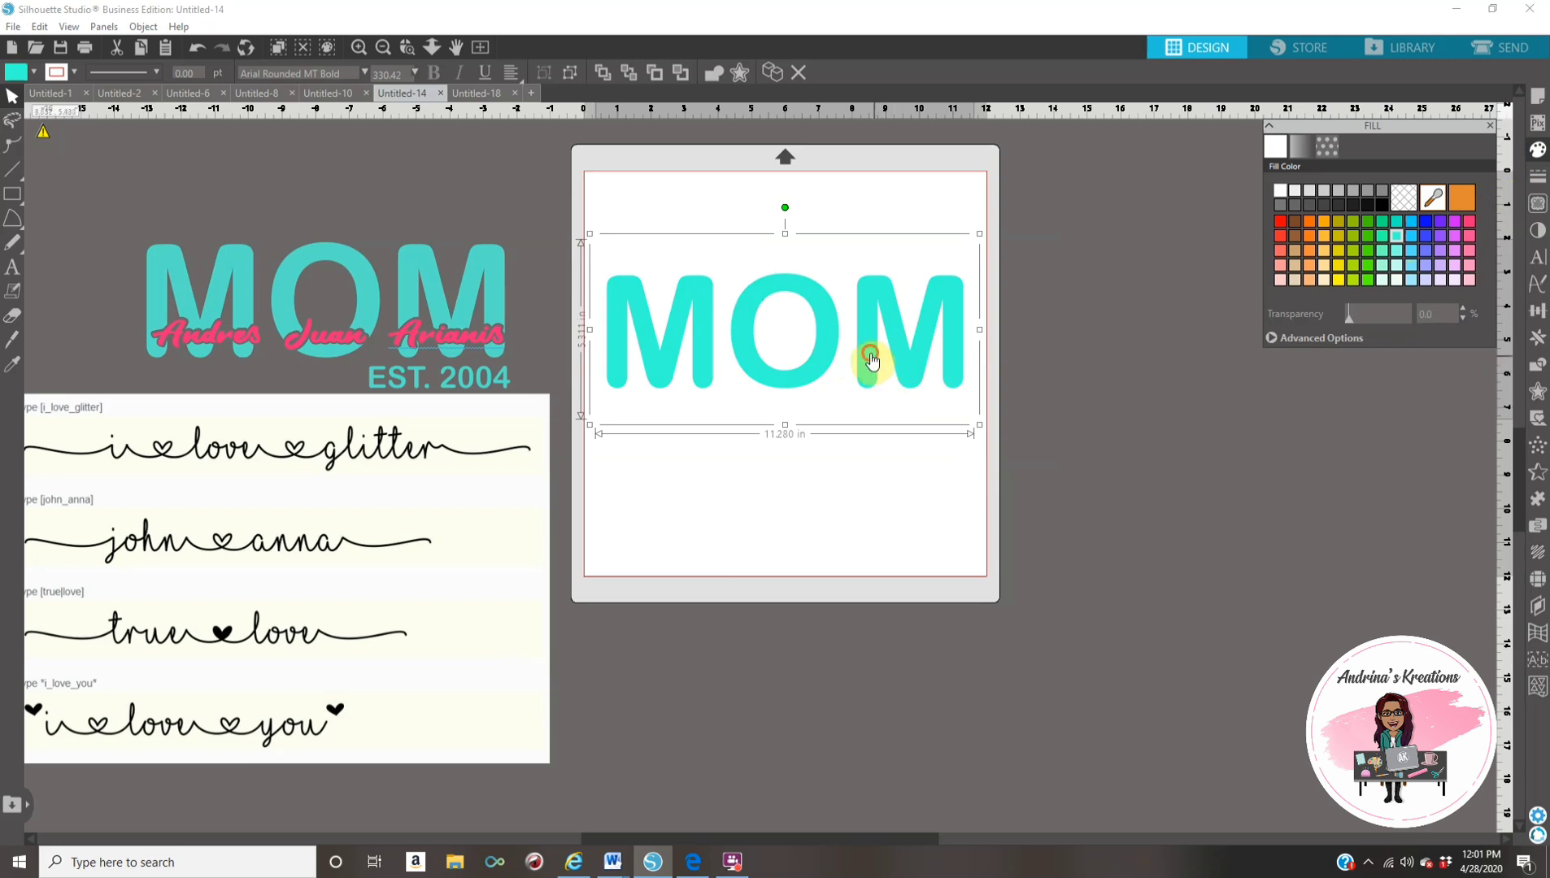
pyautogui.moveTo(864, 355); pyautogui.dragTo(861, 343)
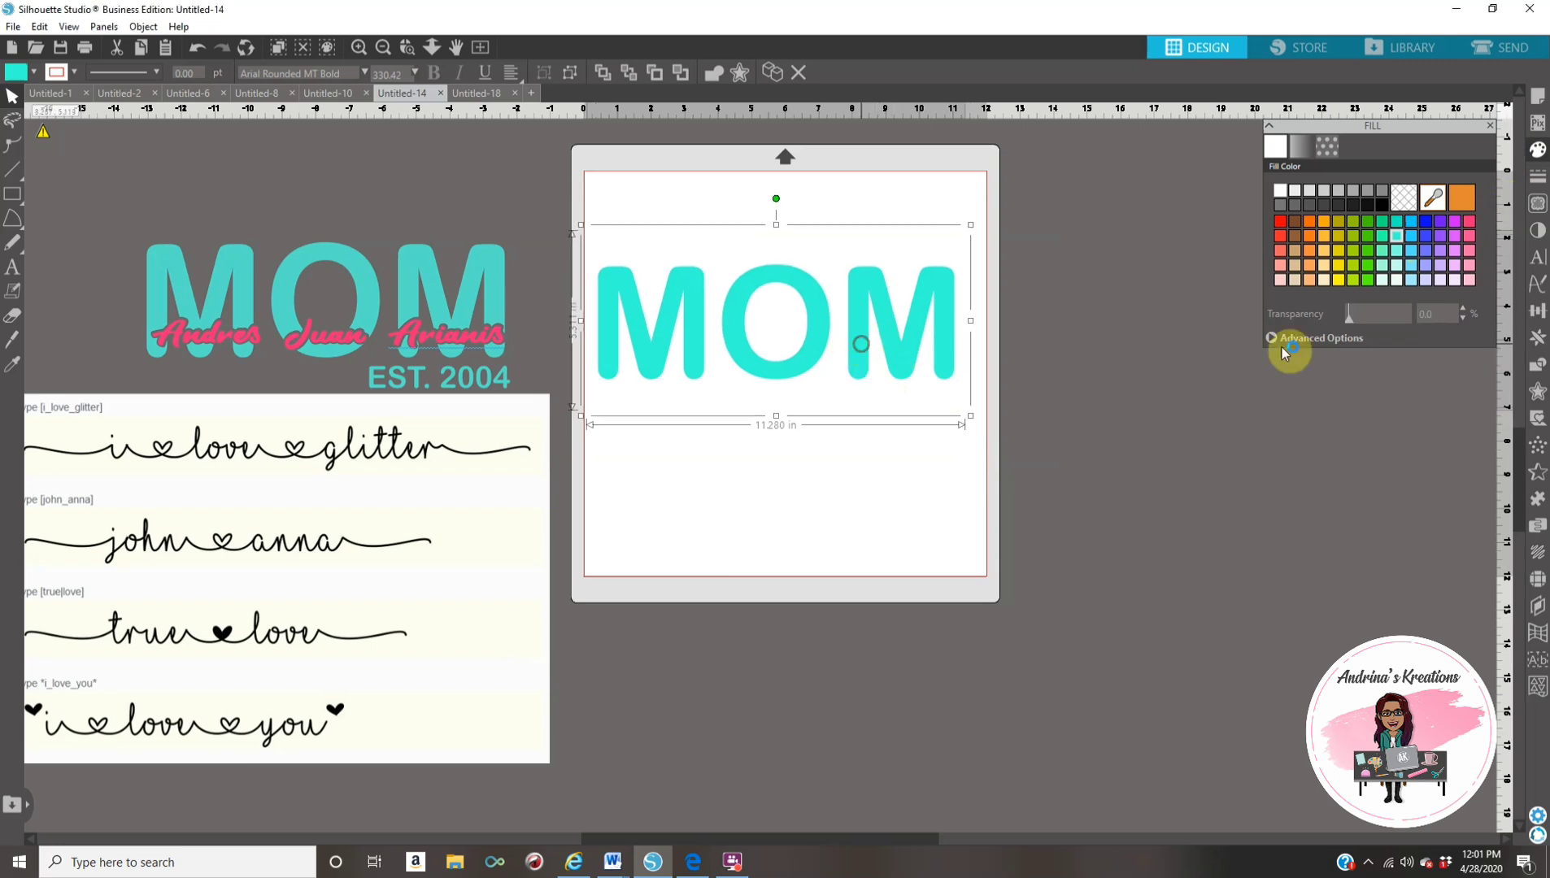
pyautogui.click(1215, 392)
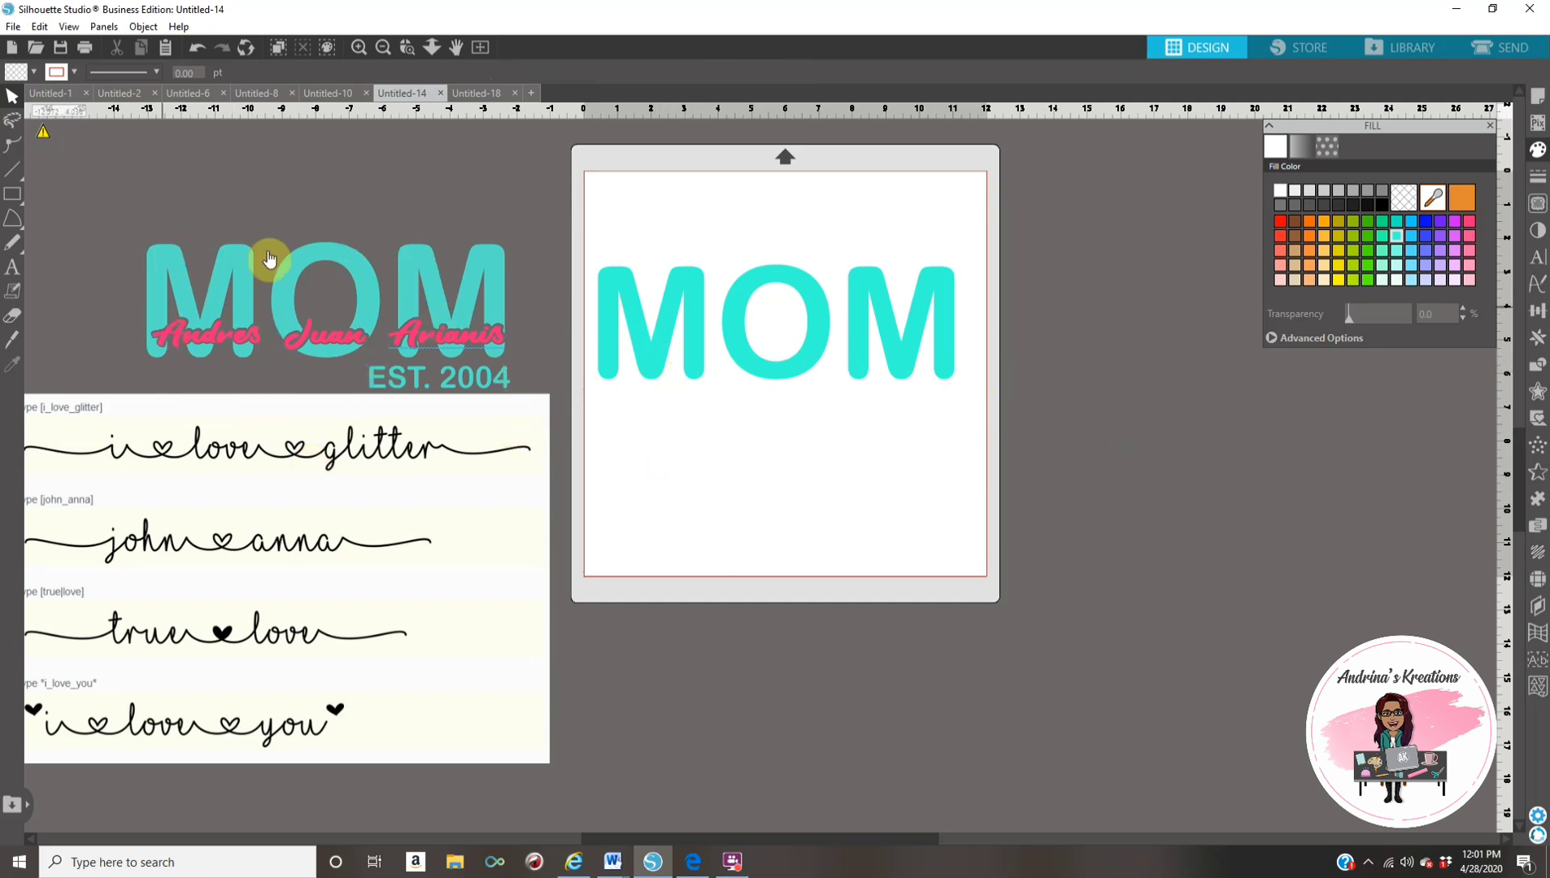
# Step: Shift the font sample image fully into view and start a new text below MOM in the I Love Glitter font with a hot pink fill
pyautogui.moveTo(383, 667); pyautogui.dragTo(402, 672)
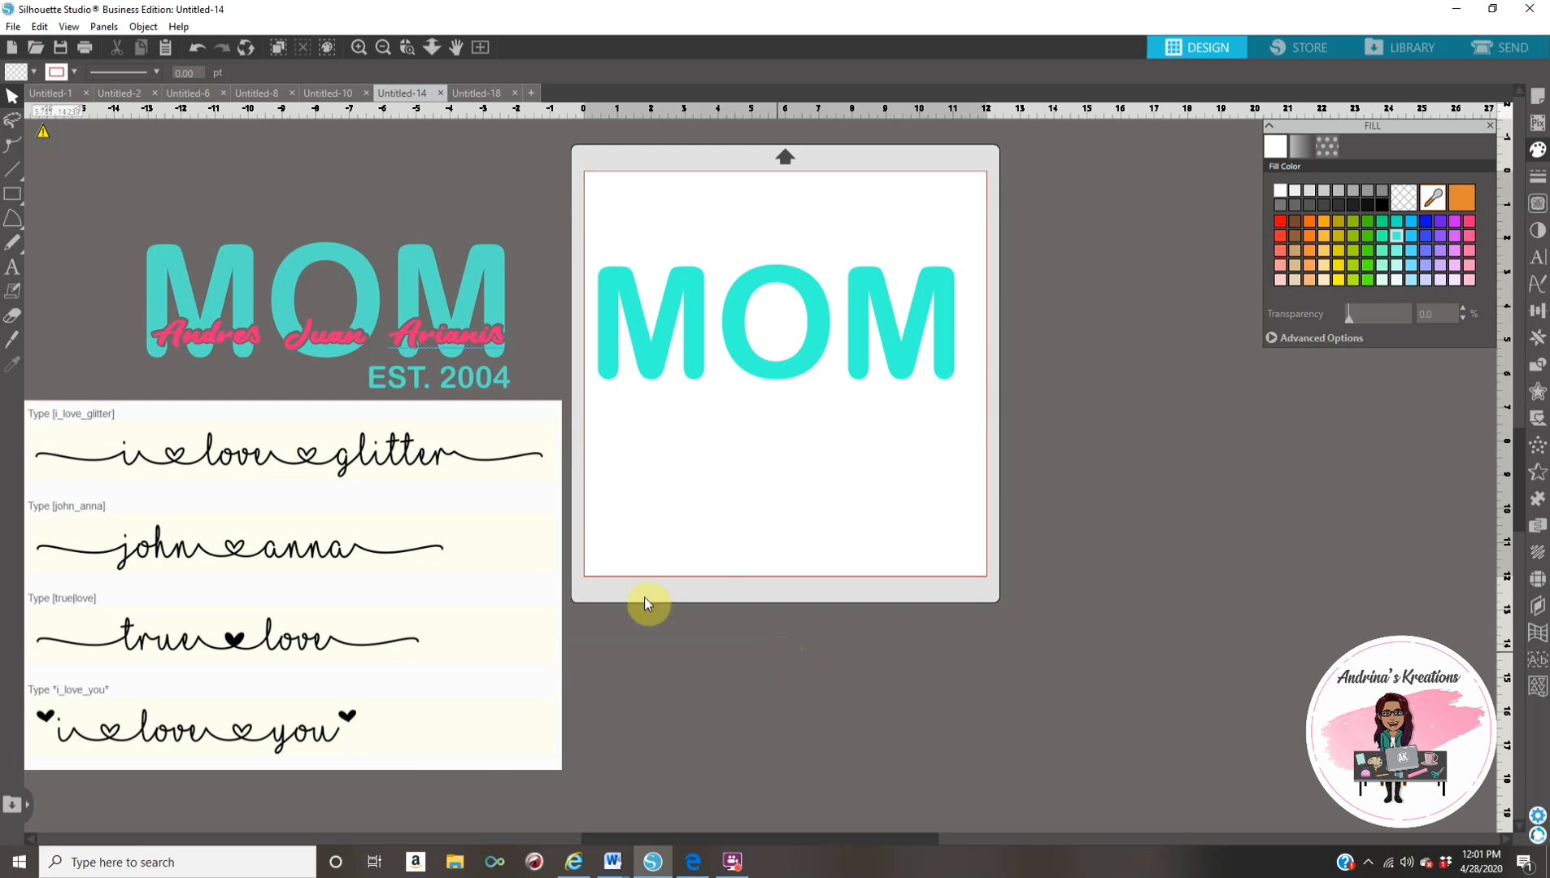
pyautogui.click(13, 269)
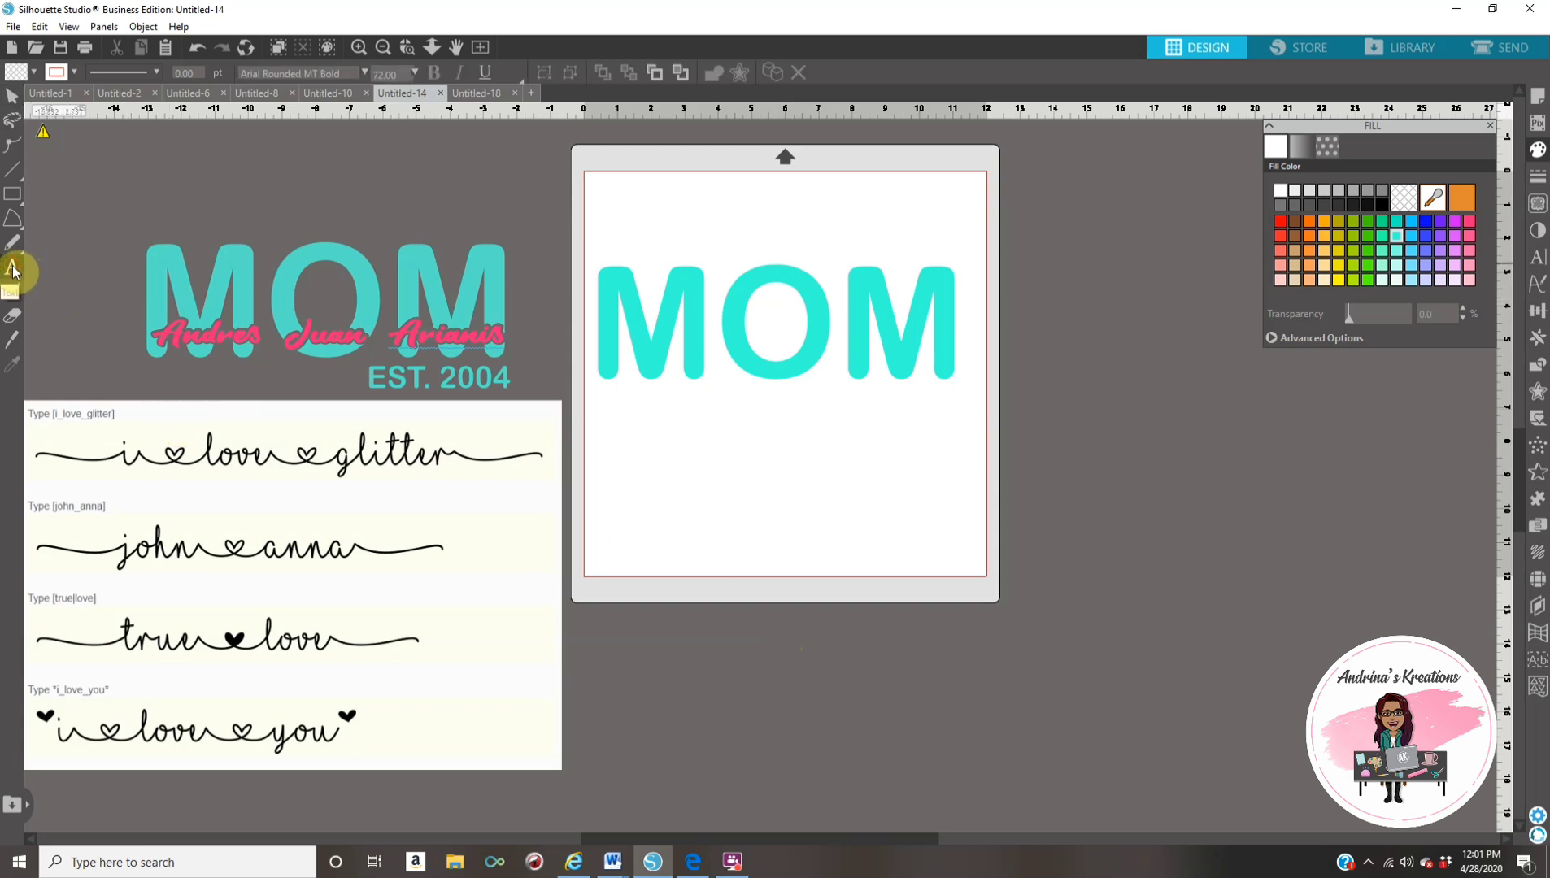
pyautogui.click(1539, 257)
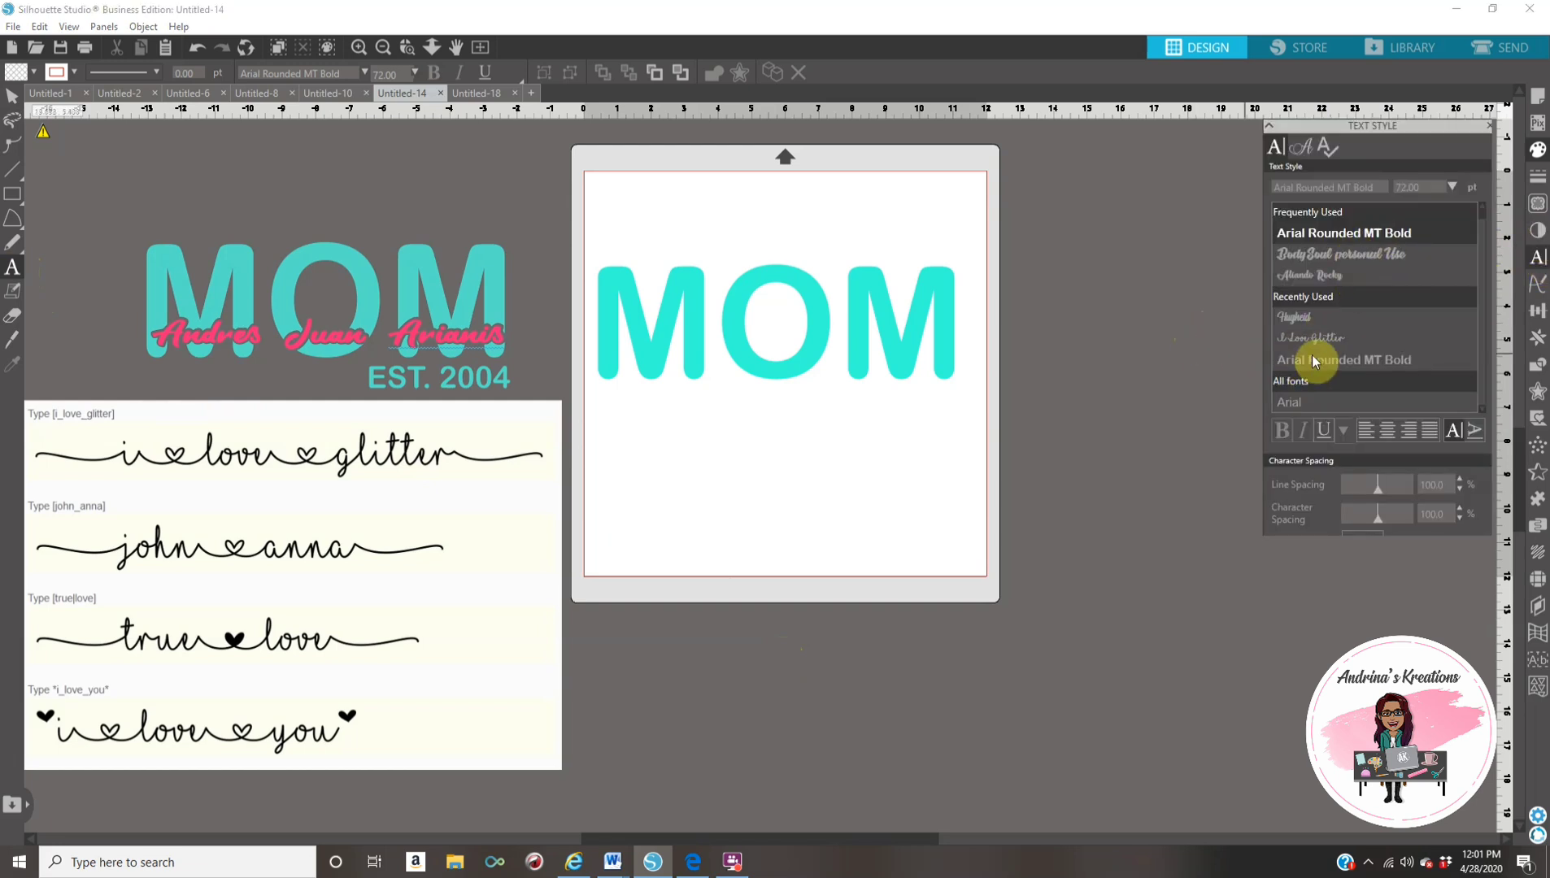
pyautogui.click(1318, 336)
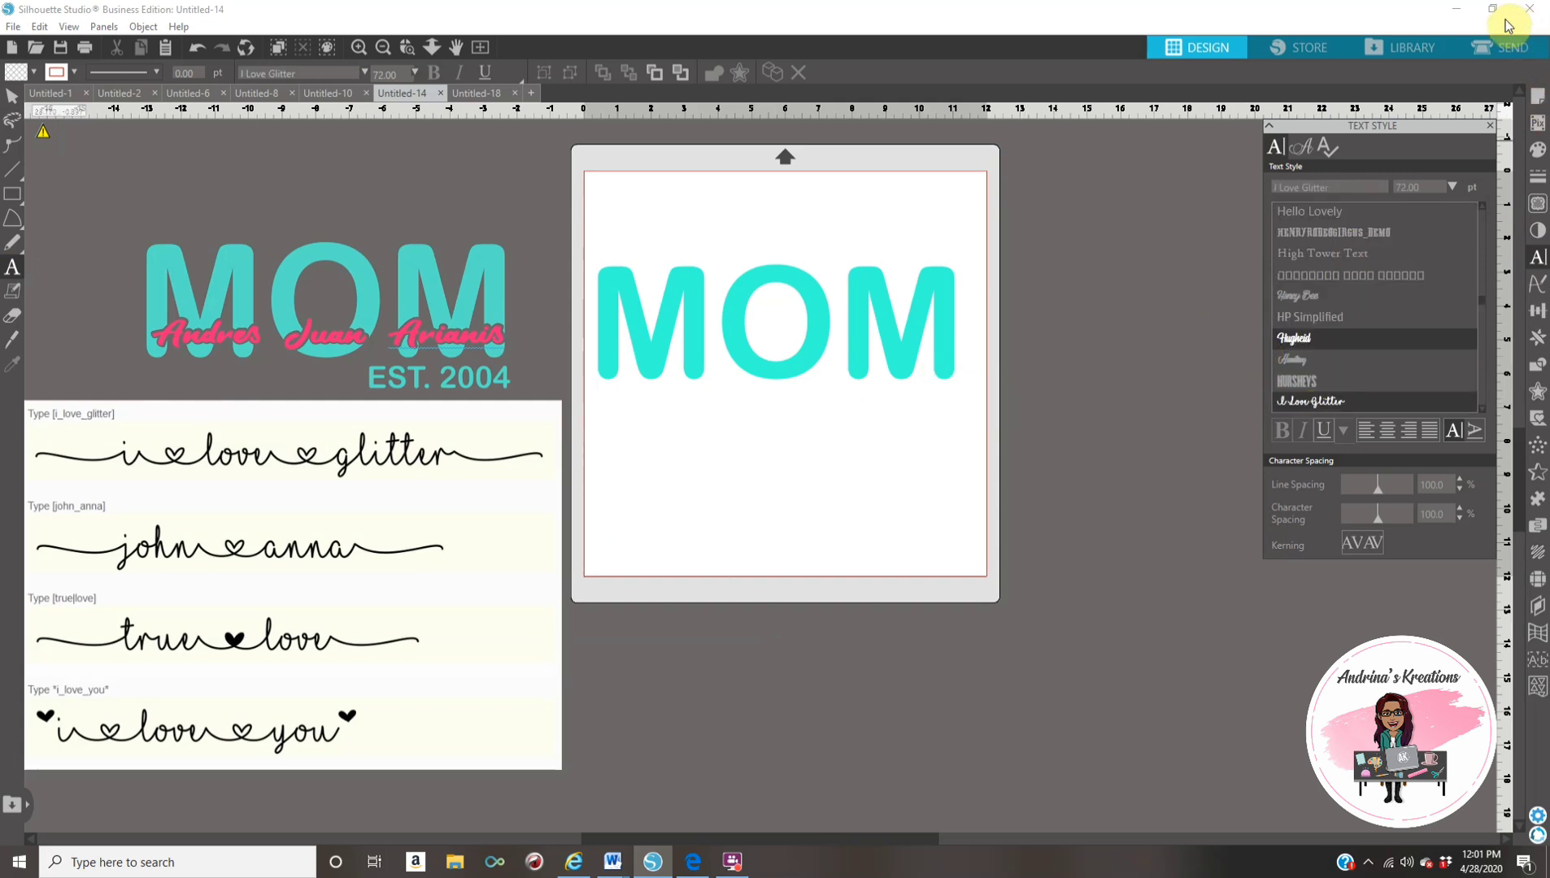
pyautogui.click(1538, 152)
pyautogui.click(1538, 152)
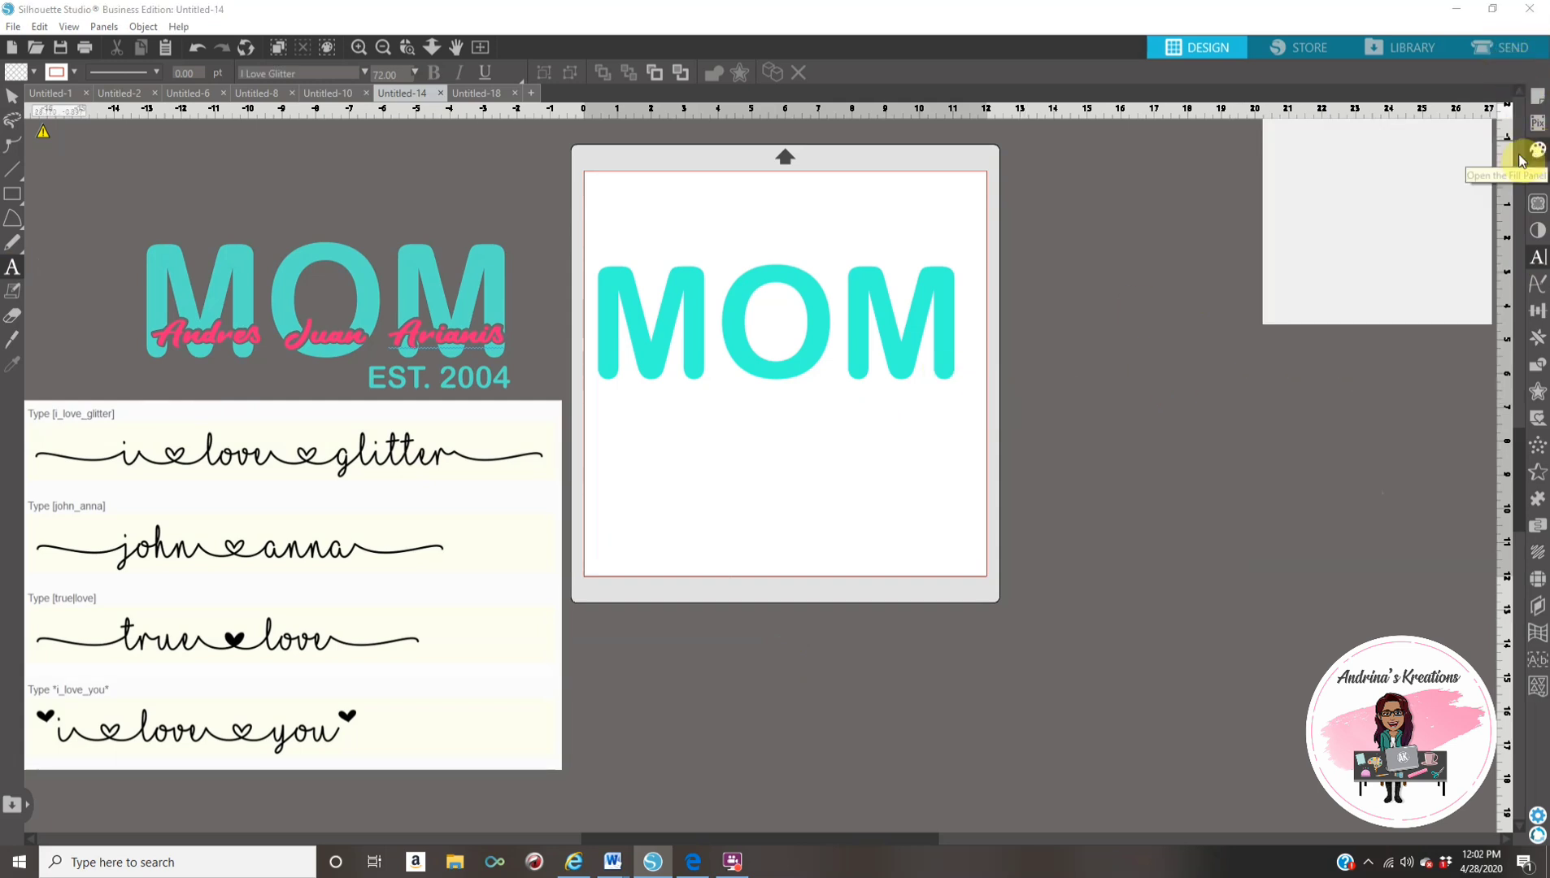
pyautogui.click(1471, 222)
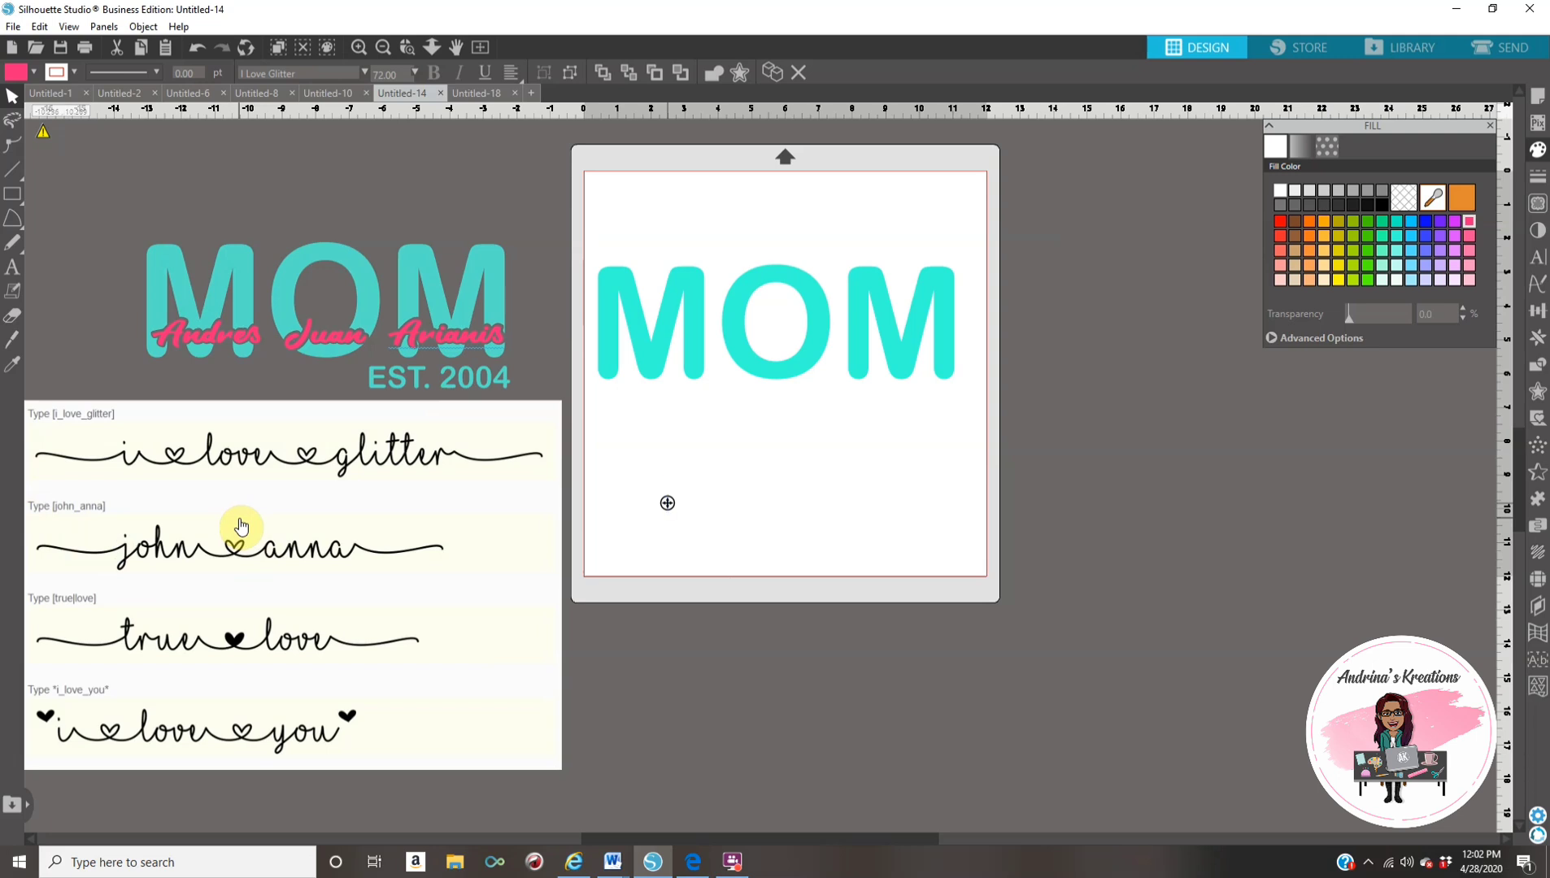
# Step: Enter the three children's first names on one line, separated by spaces, and place the text just below MOM
pyautogui.write('a')
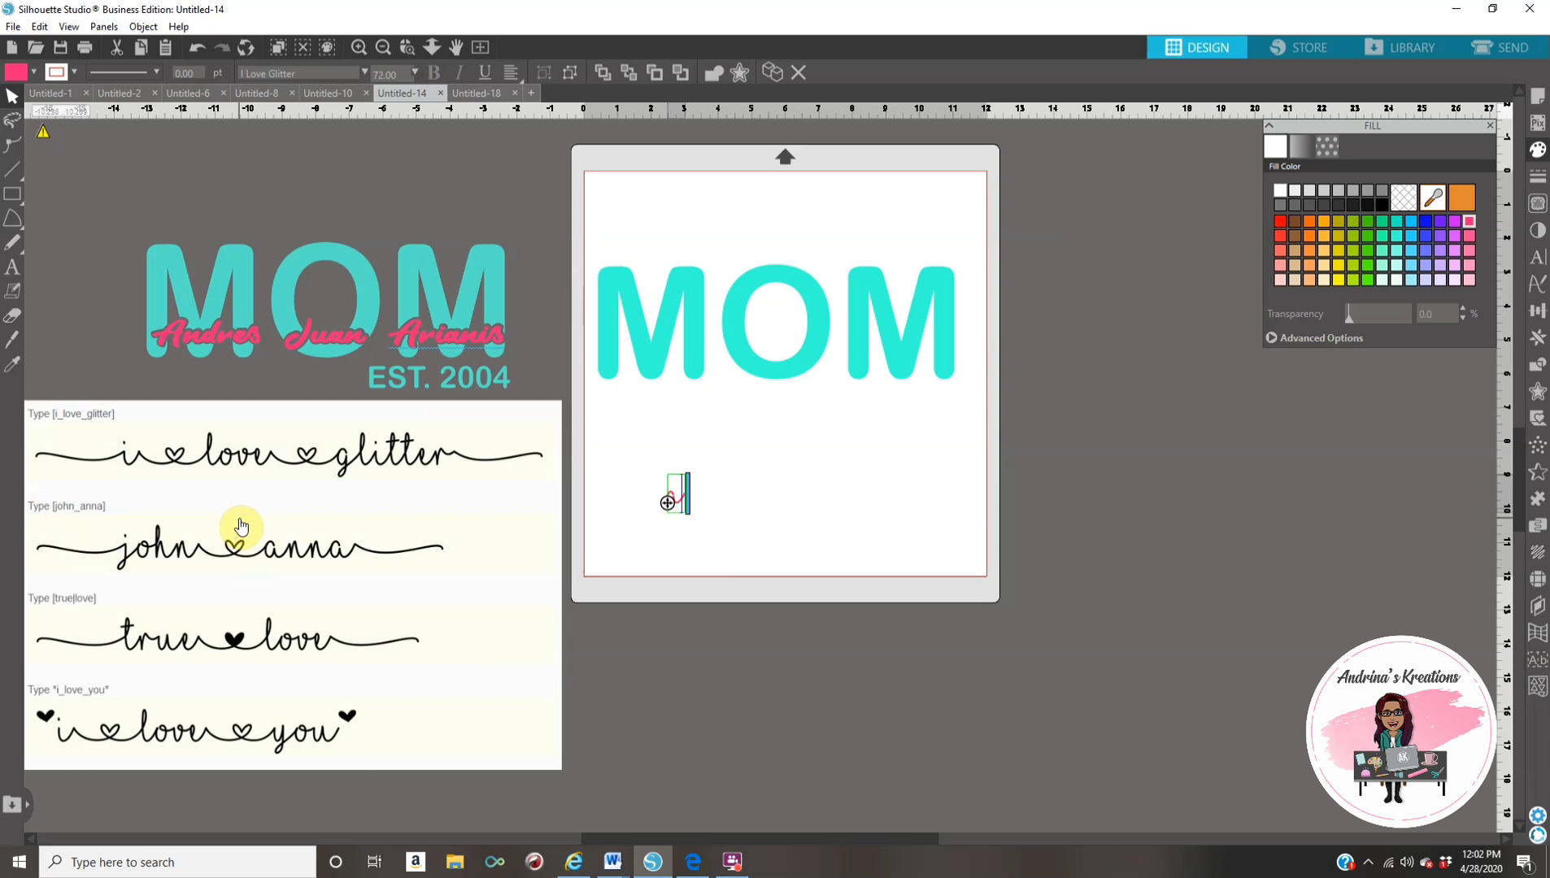
pyautogui.press('BackSpace')
pyautogui.write('And')
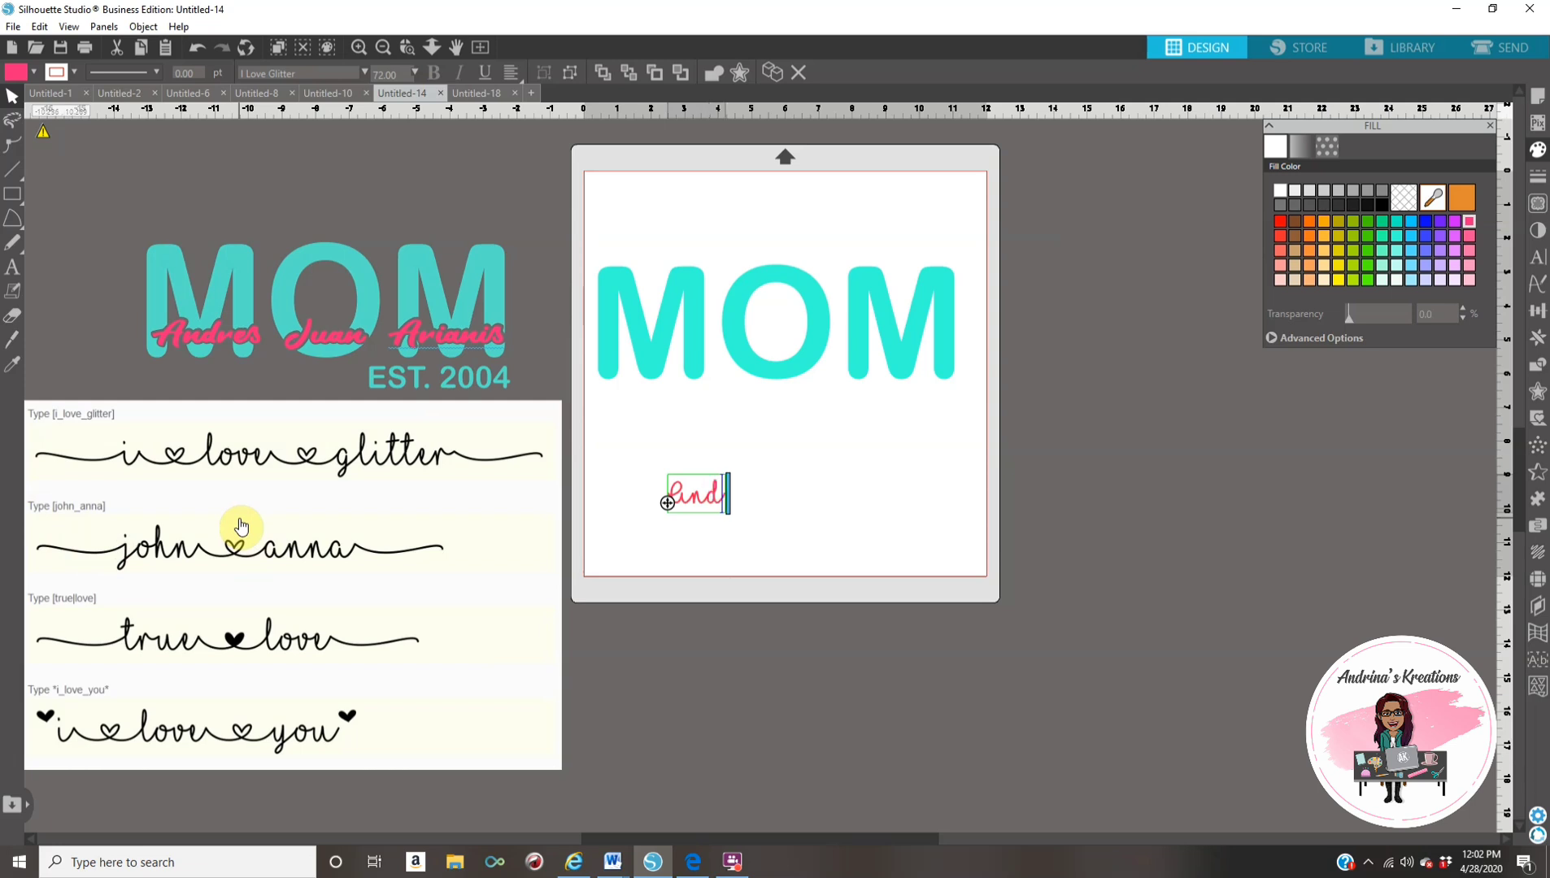
pyautogui.write('res juan arianis')
pyautogui.click(742, 543)
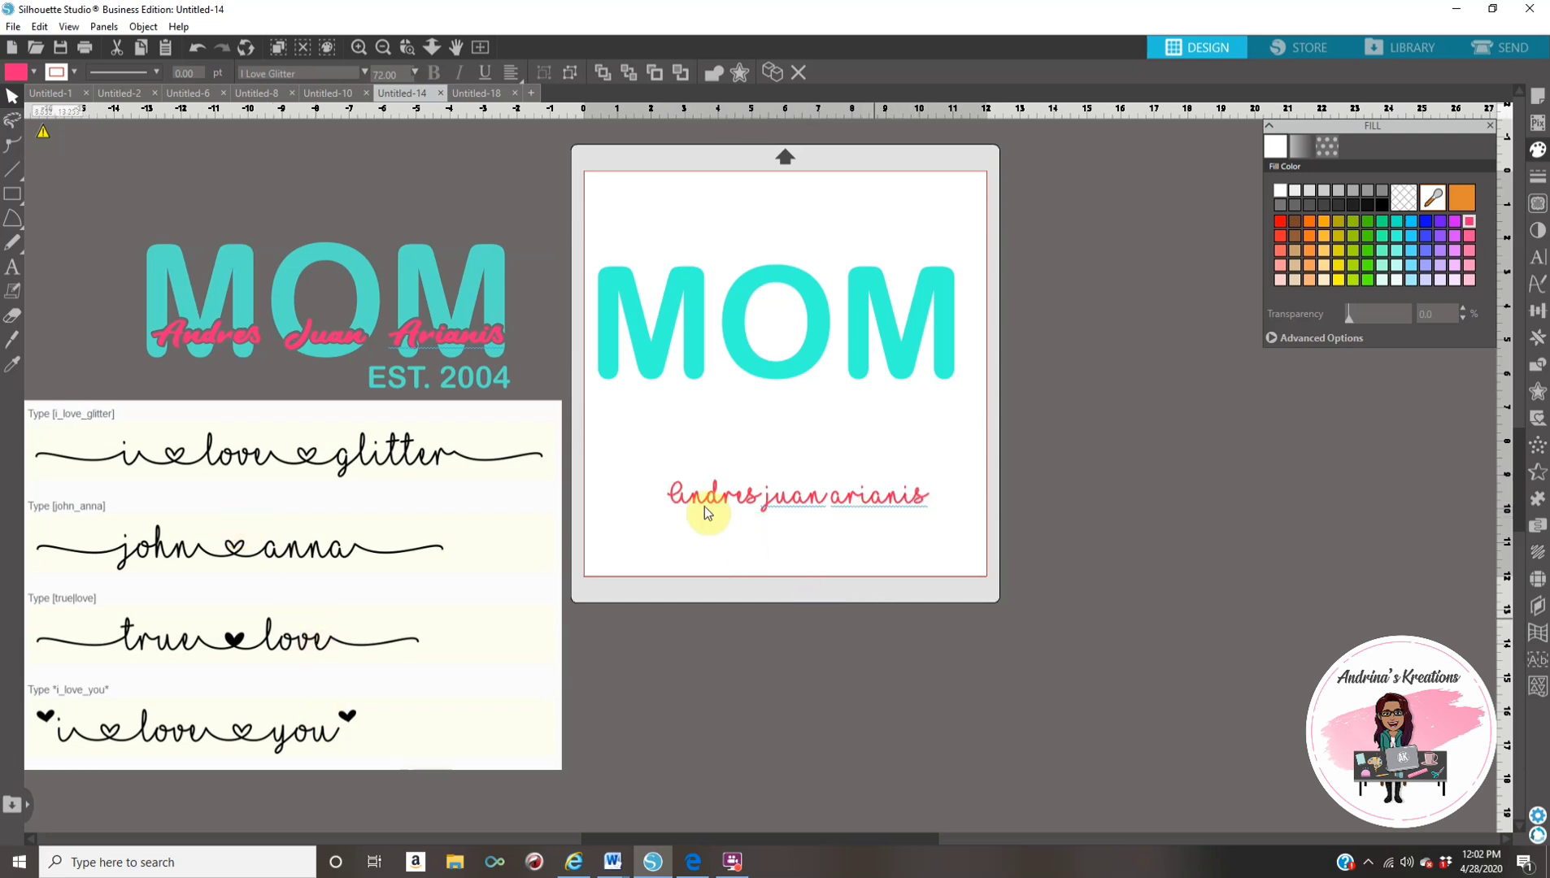
pyautogui.moveTo(828, 511); pyautogui.dragTo(785, 453)
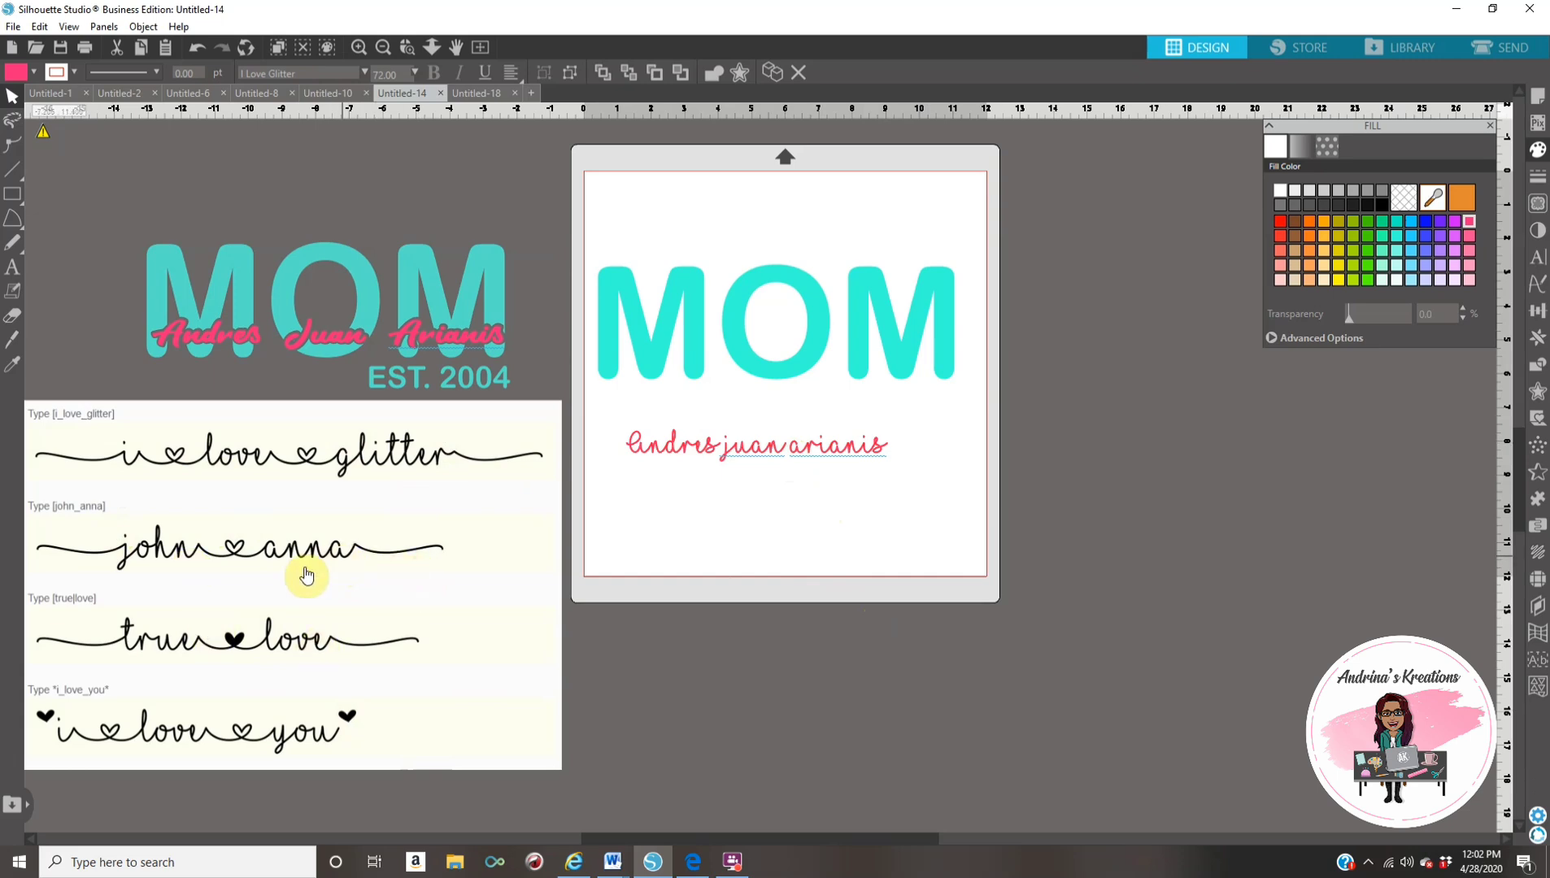
# Step: Switch to the web browser and open the "How To Use This Font" guide from the I Love Glitter image results
pyautogui.click(708, 863)
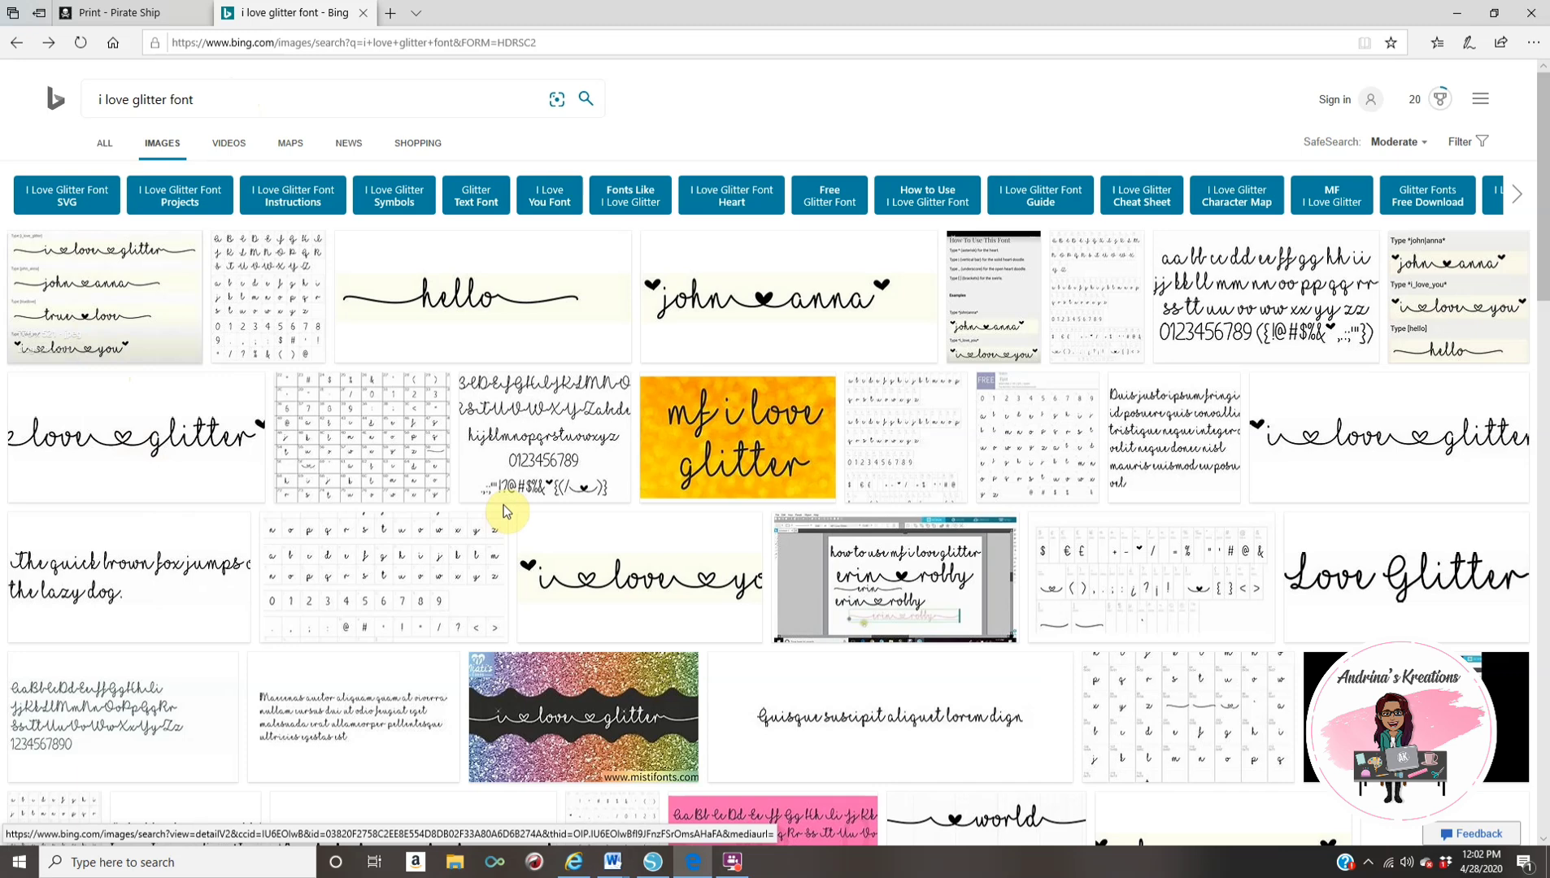
pyautogui.click(1014, 290)
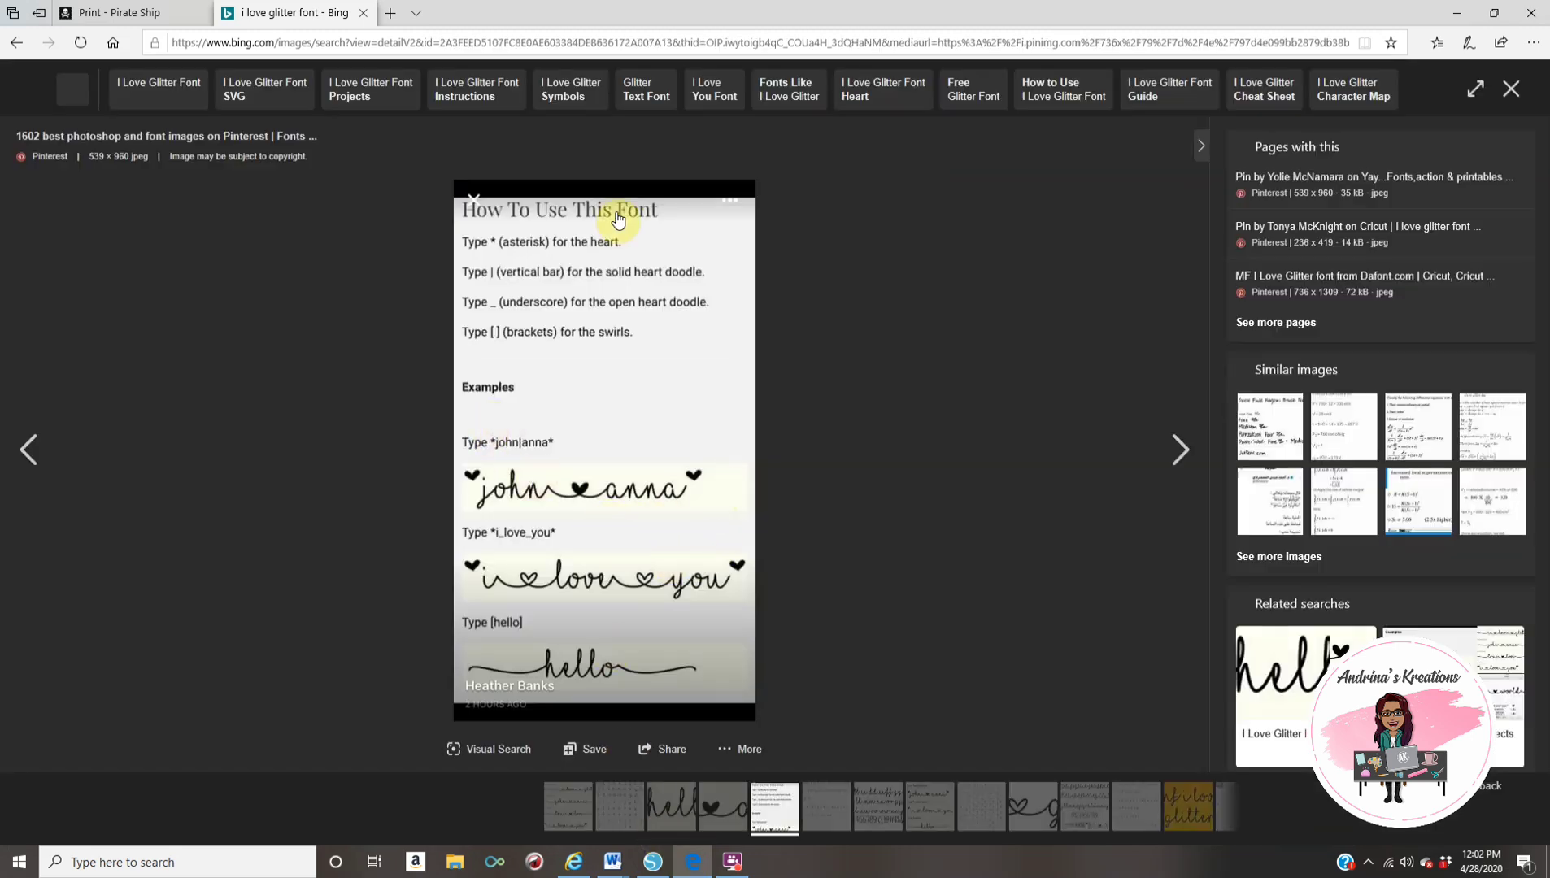
# Step: Return to Silhouette Studio and move the line of names above the MOM text
pyautogui.click(653, 861)
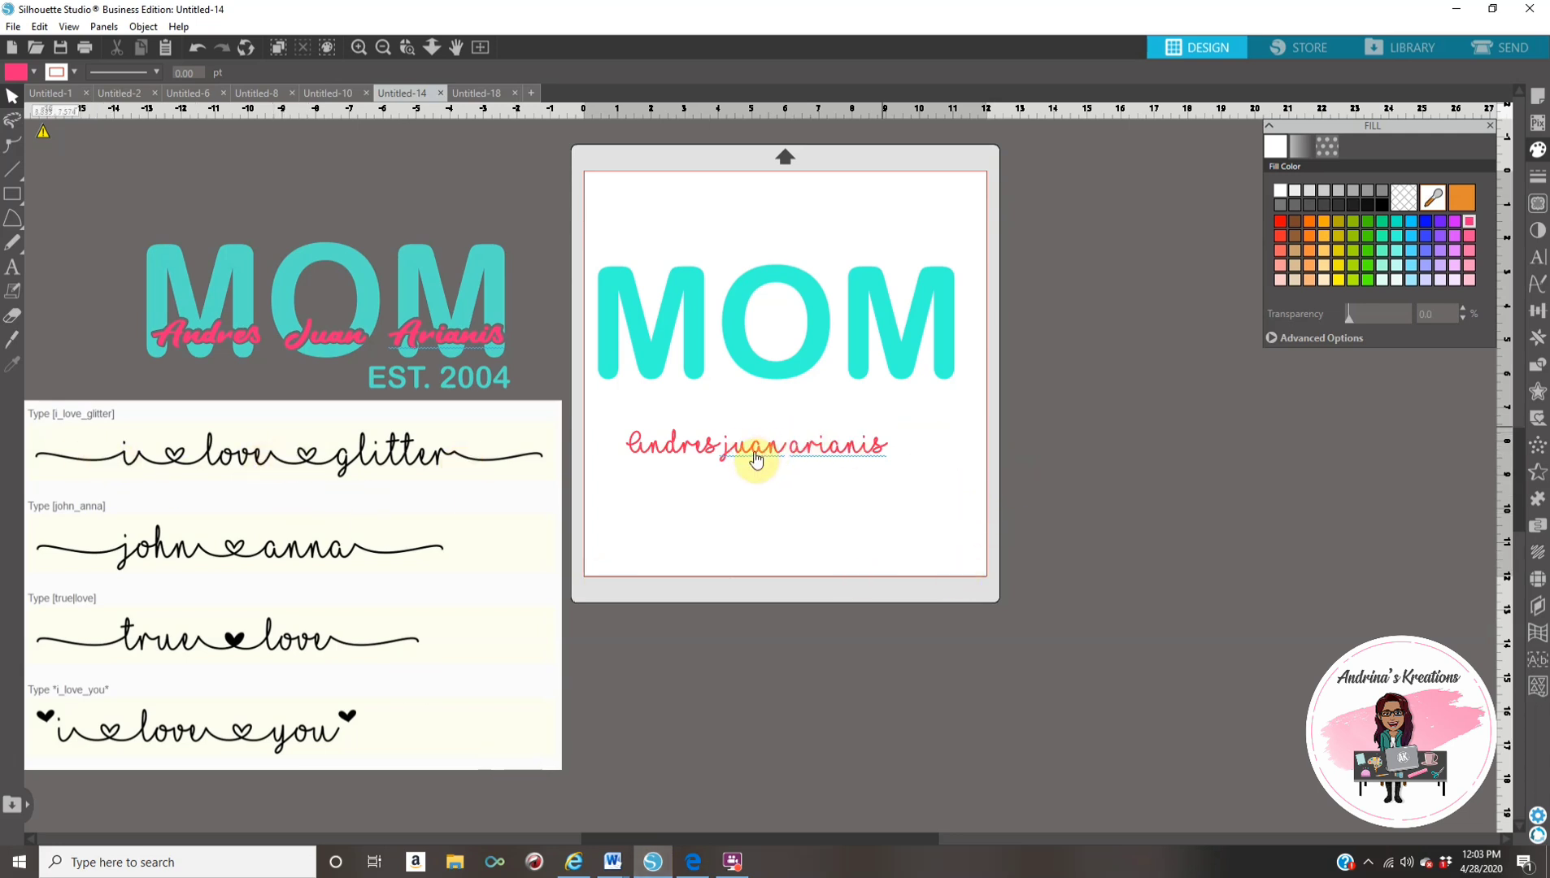
pyautogui.moveTo(769, 426); pyautogui.dragTo(792, 209)
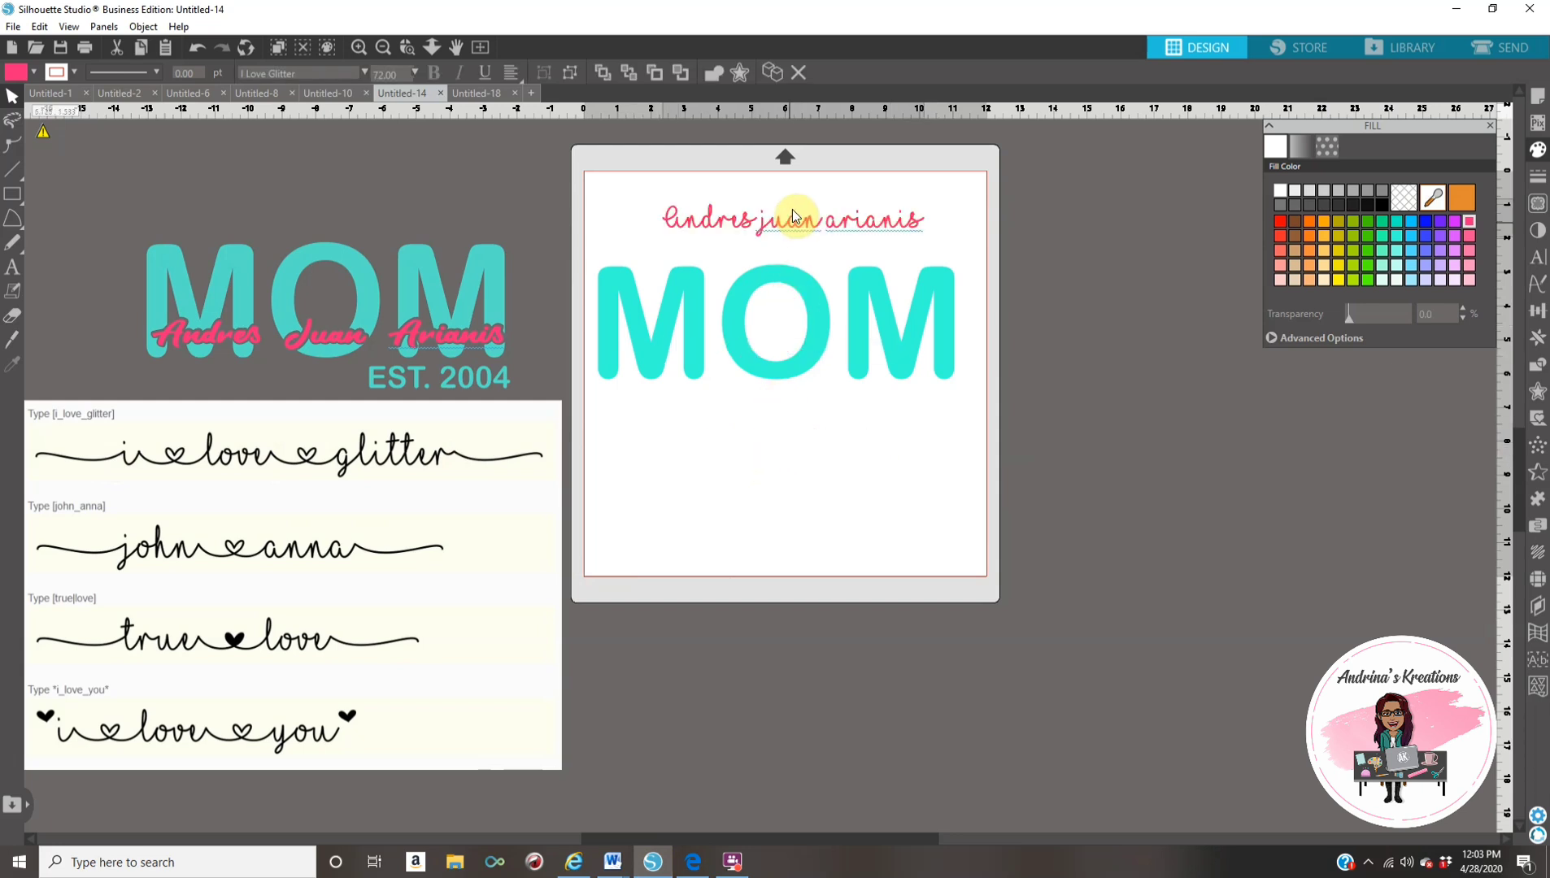
# Step: Start a new text below MOM in I Love Glitter with a hot pink fill, beginning with an asterisk for the opening heart
pyautogui.click(12, 268)
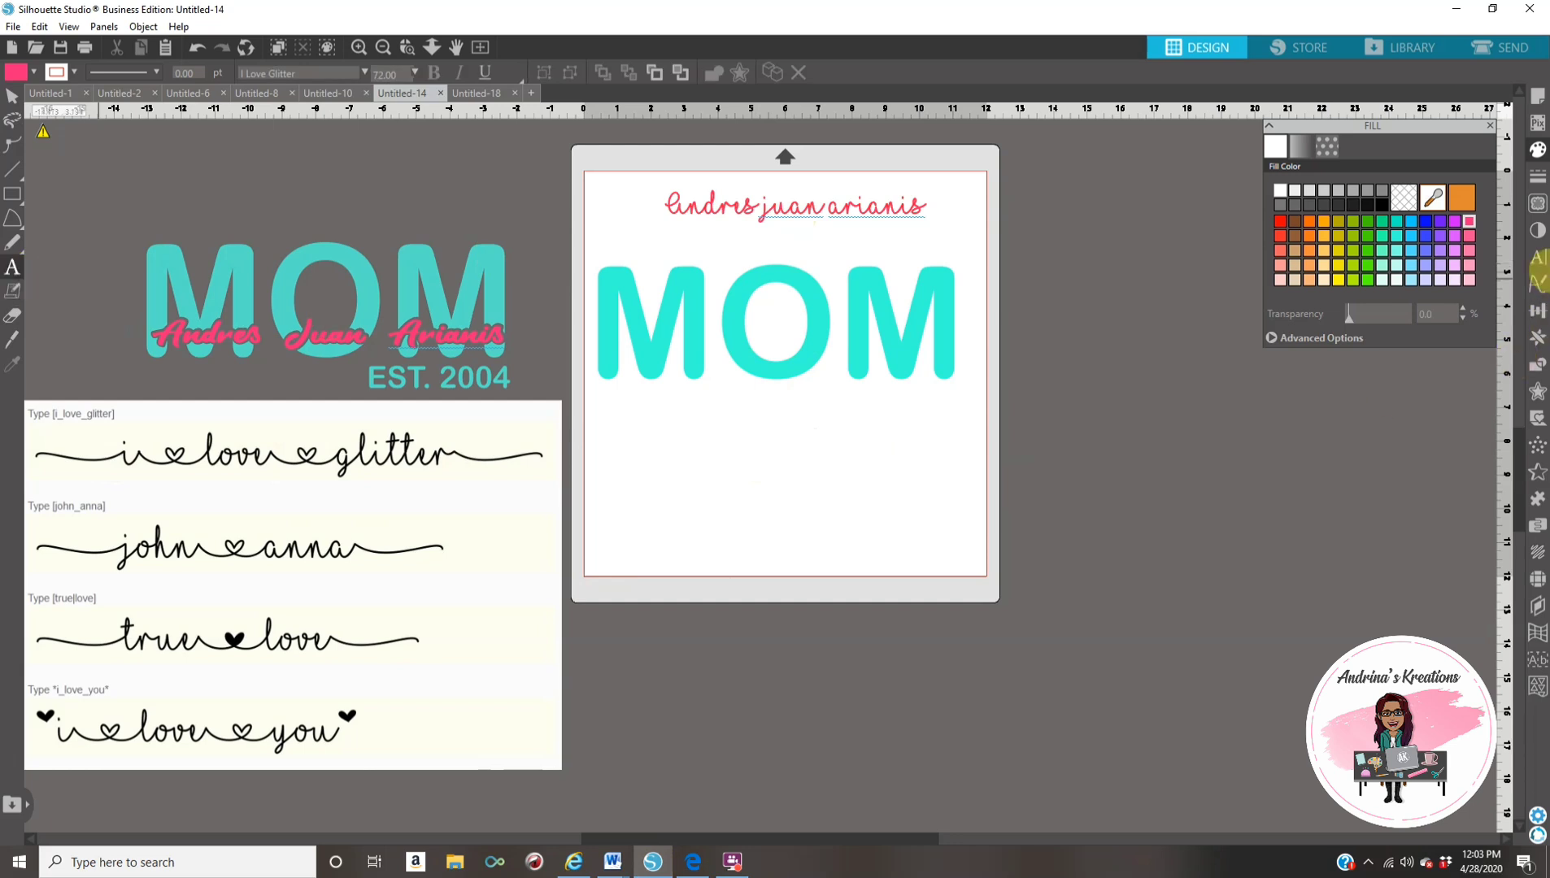
pyautogui.click(1542, 263)
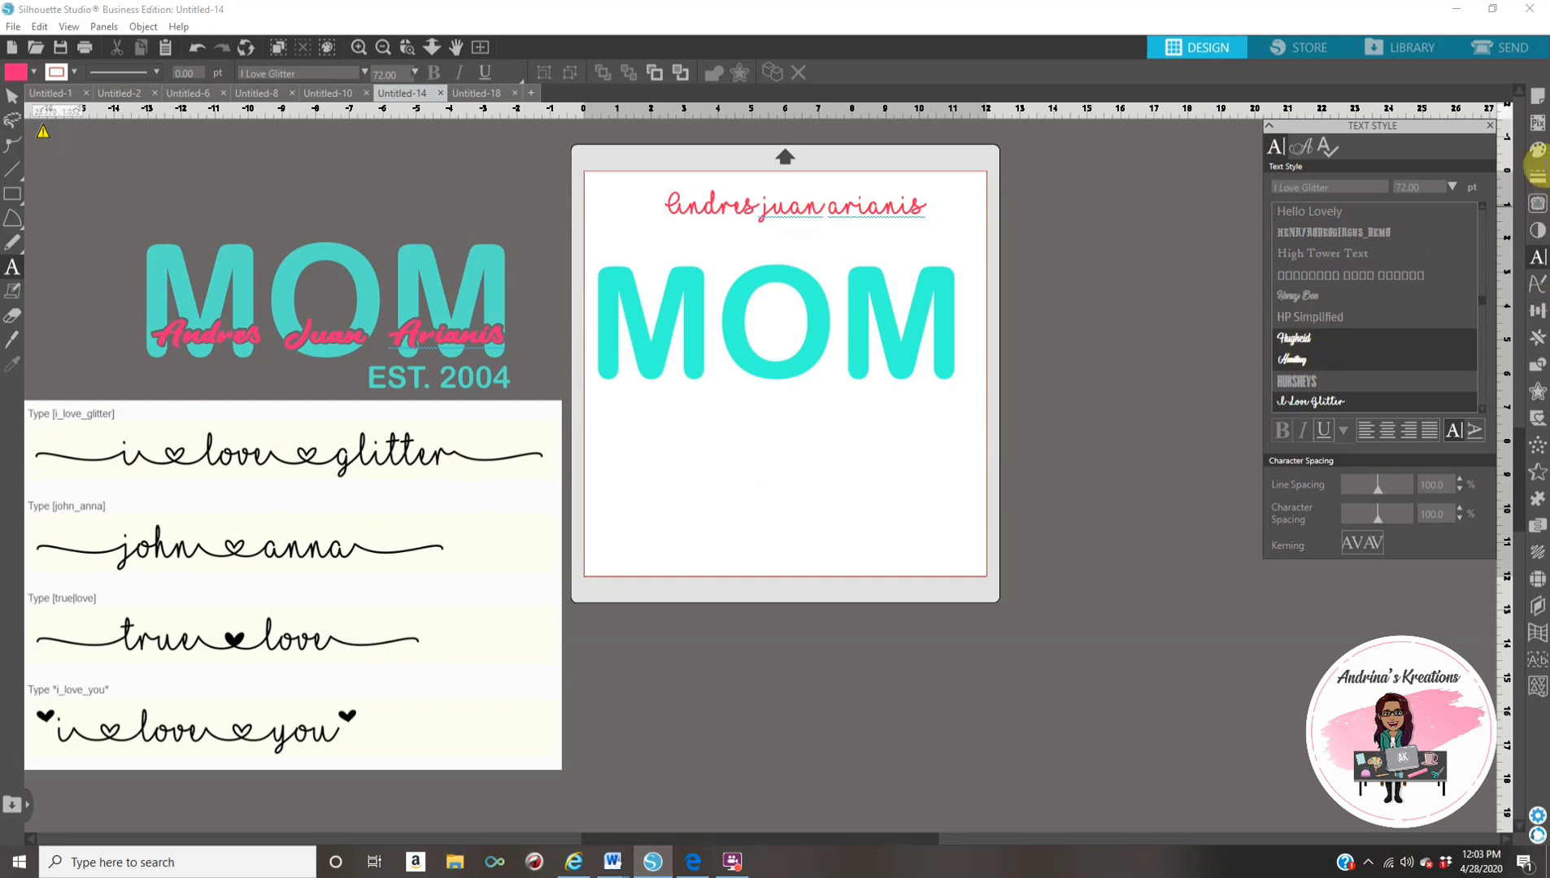
pyautogui.click(1538, 151)
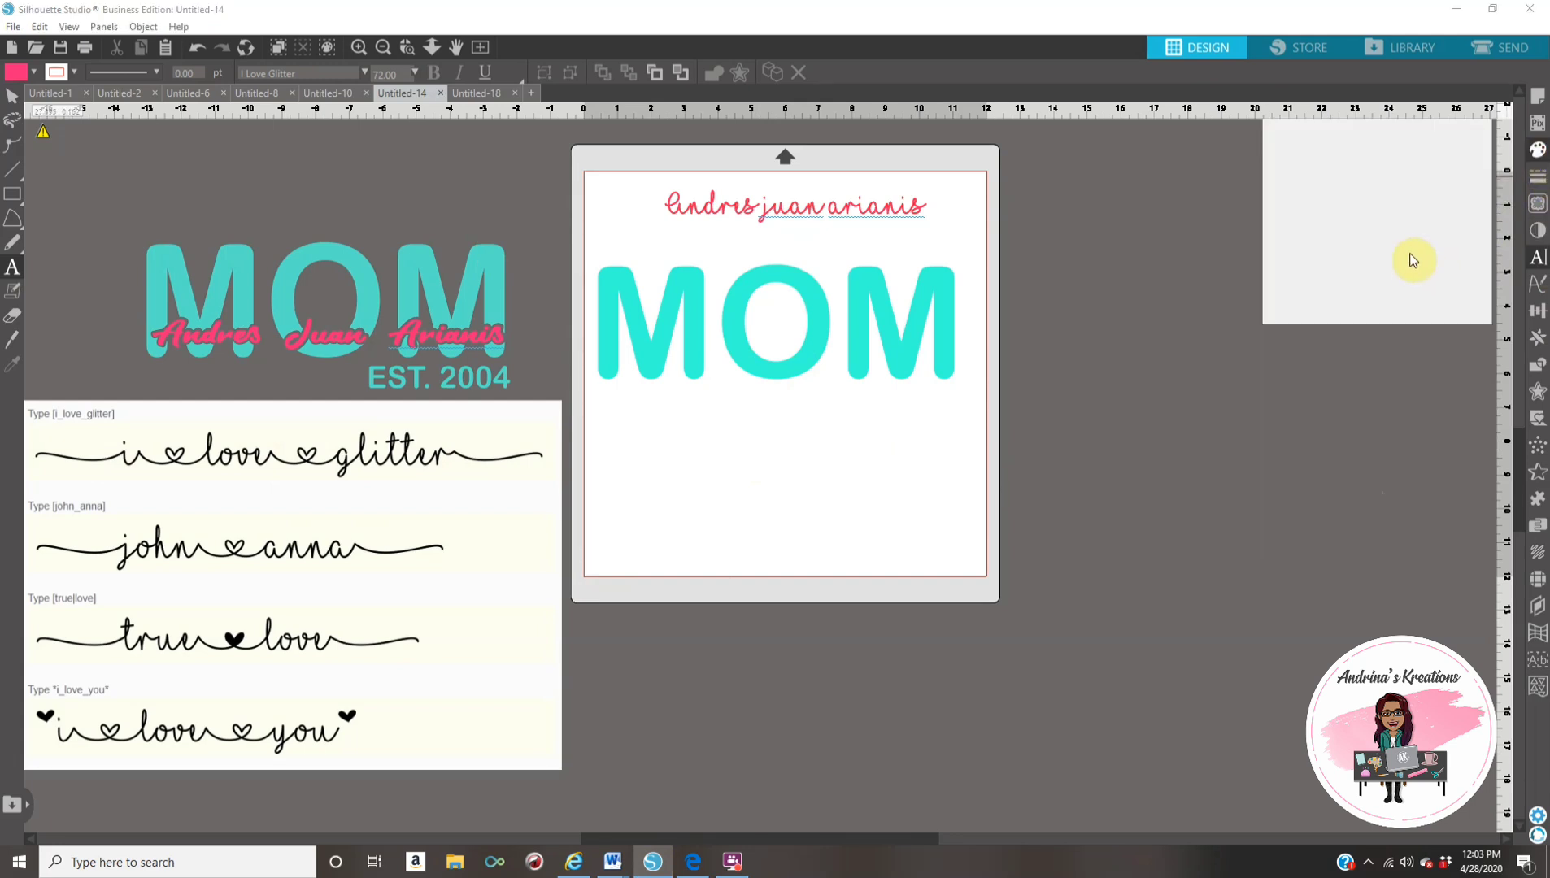
pyautogui.click(1470, 222)
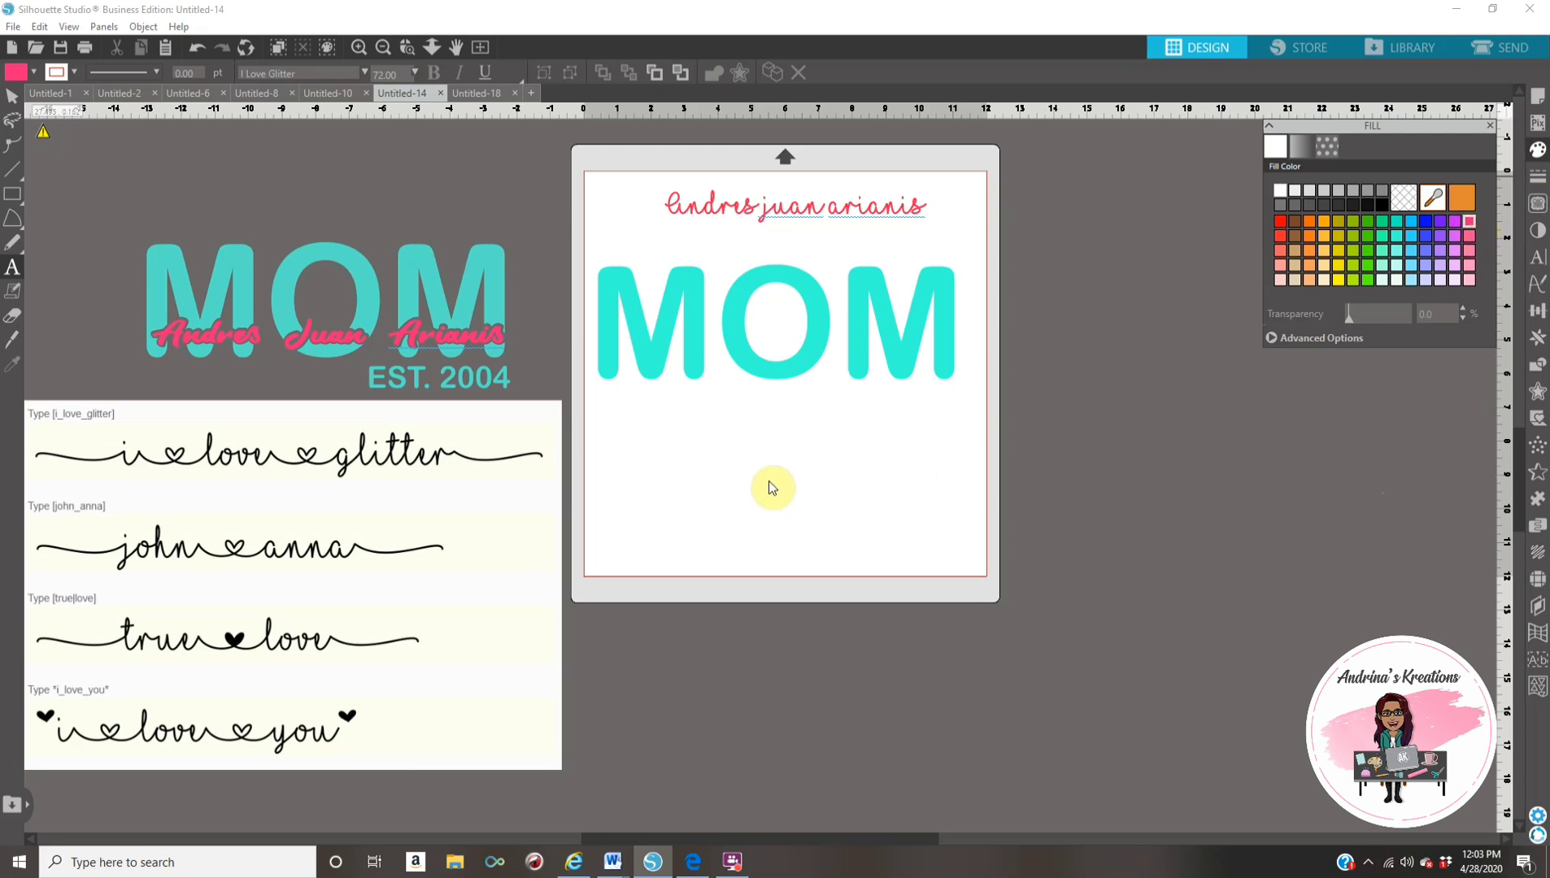
pyautogui.click(701, 466)
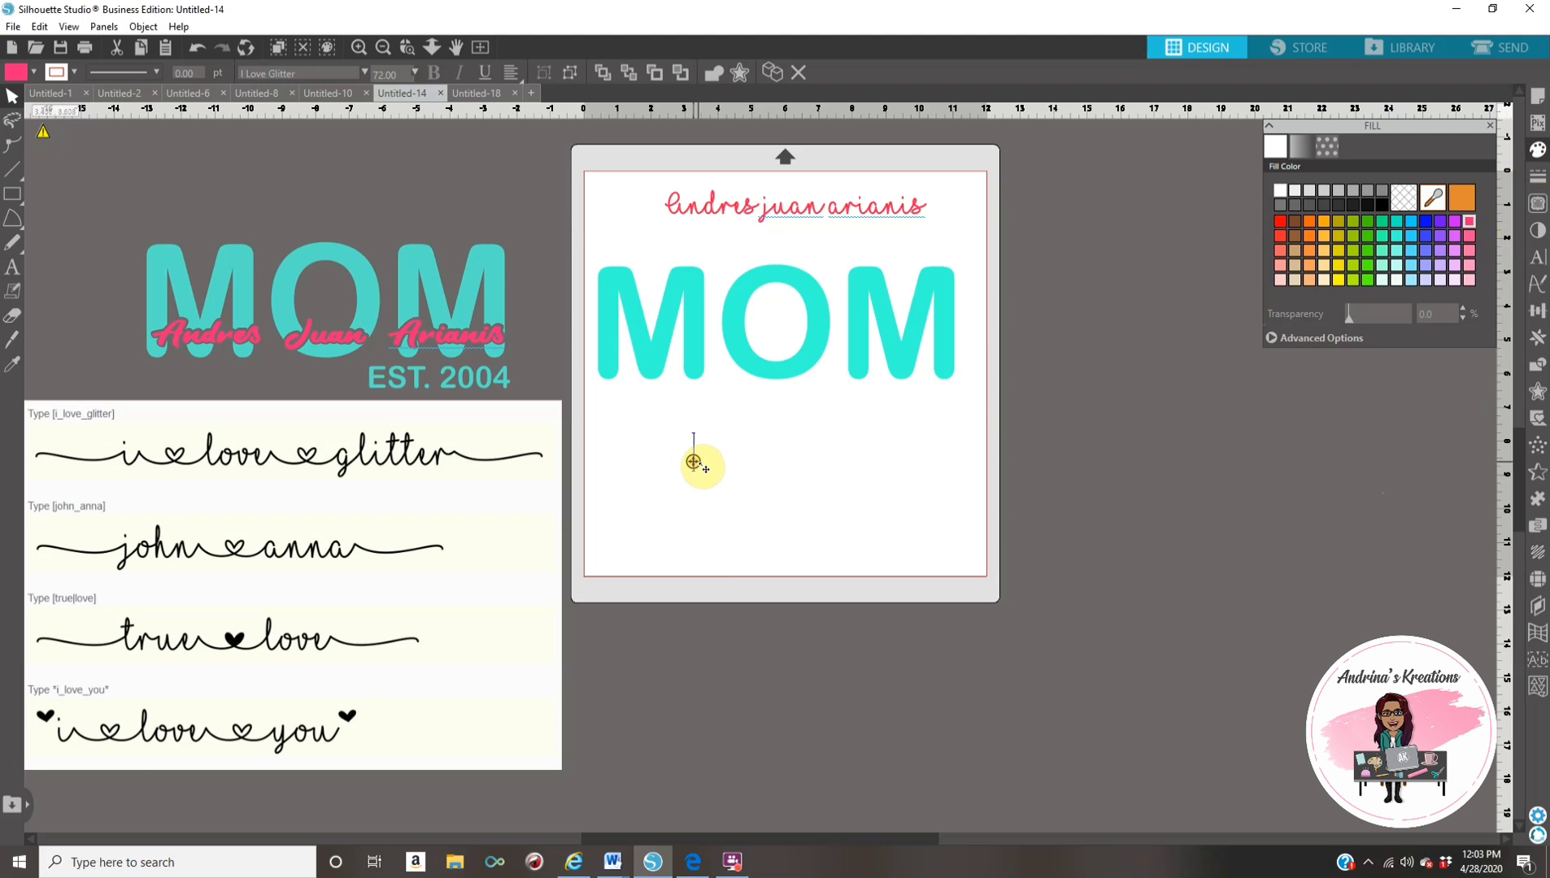
pyautogui.write('*')
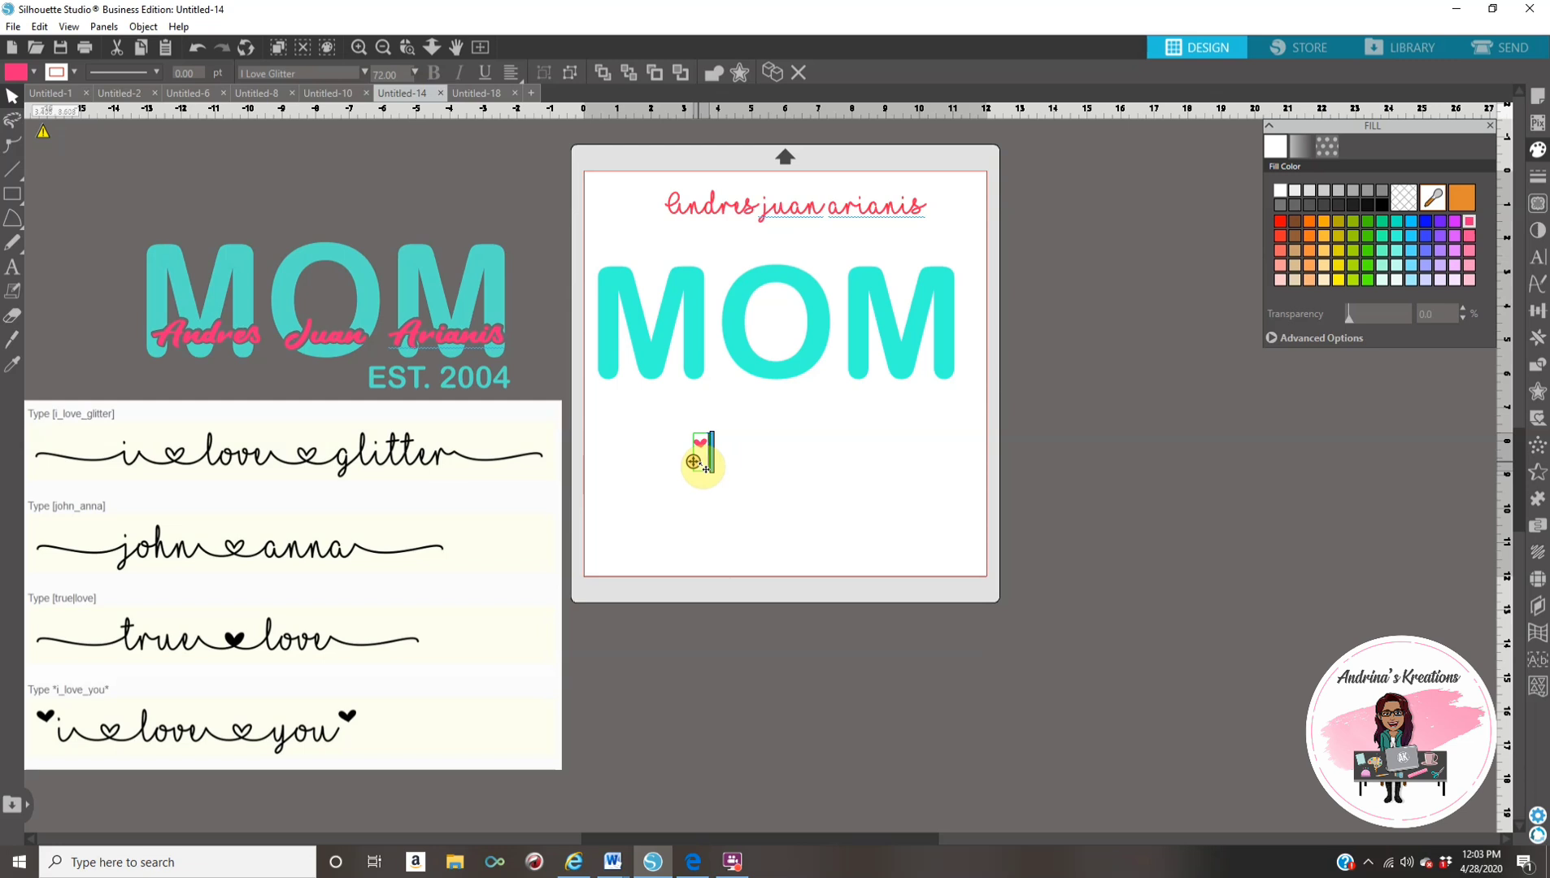
# Step: Add the first child's name, try the solid and outline heart connectors after it, and keep the solid one (|)
pyautogui.write('andres')
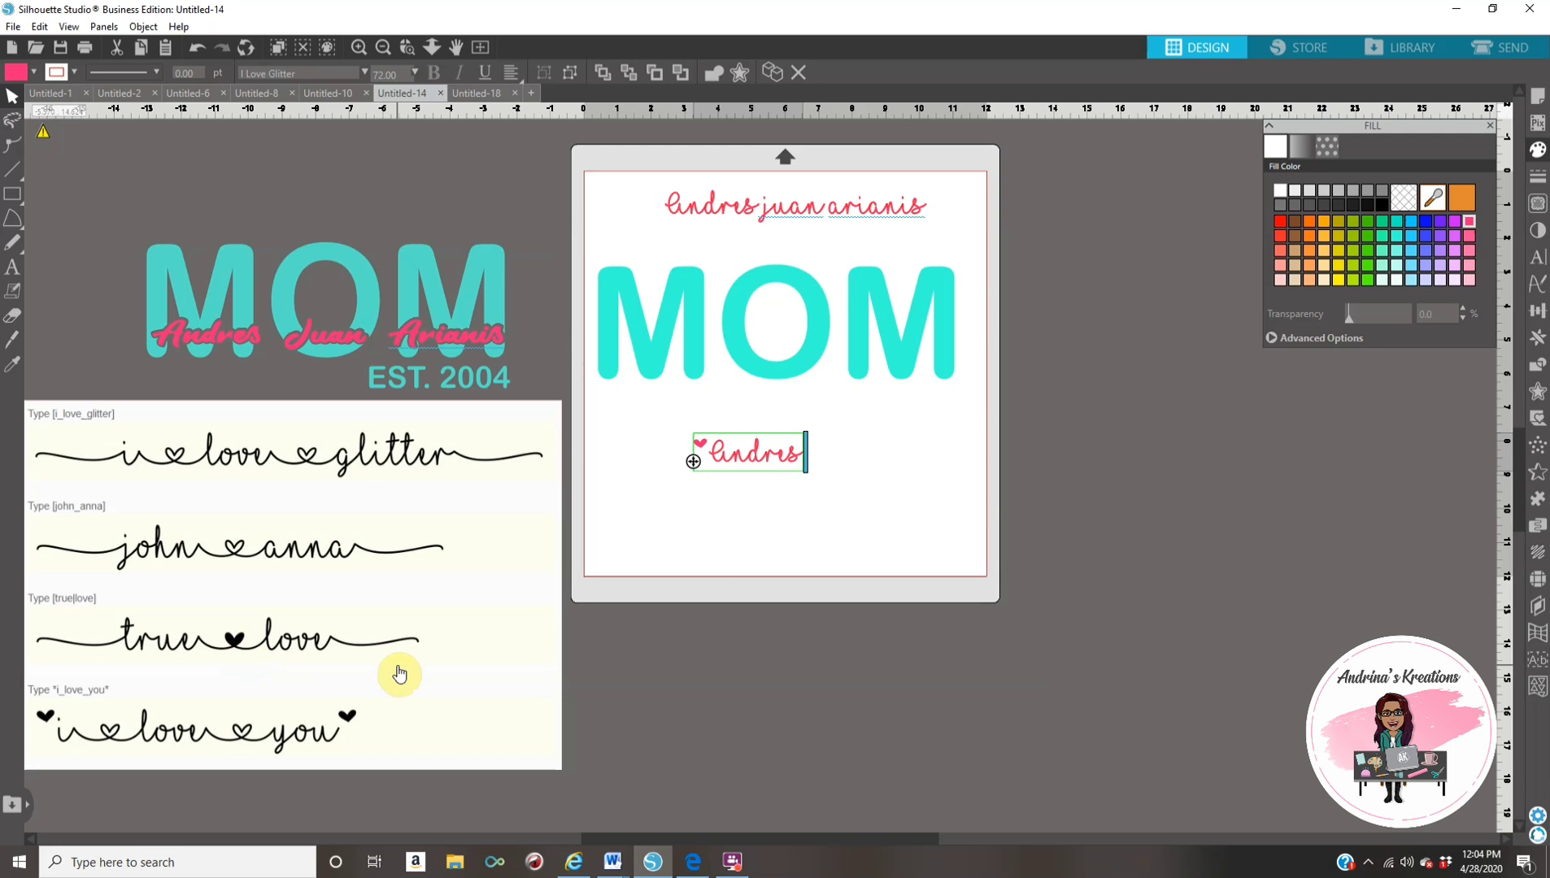
pyautogui.write('_')
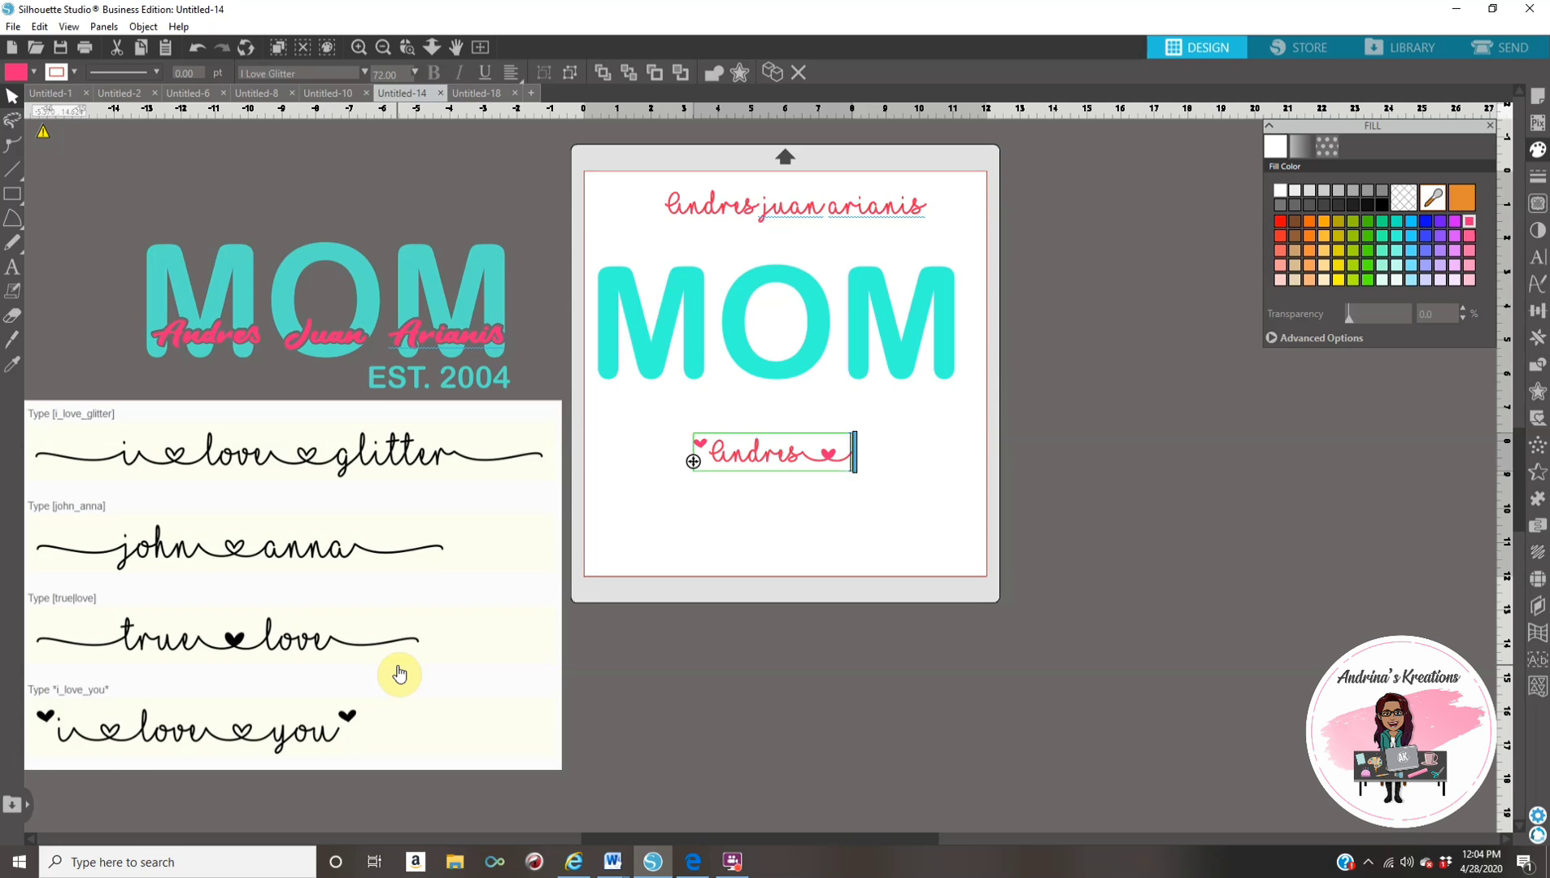
pyautogui.press('BackSpace')
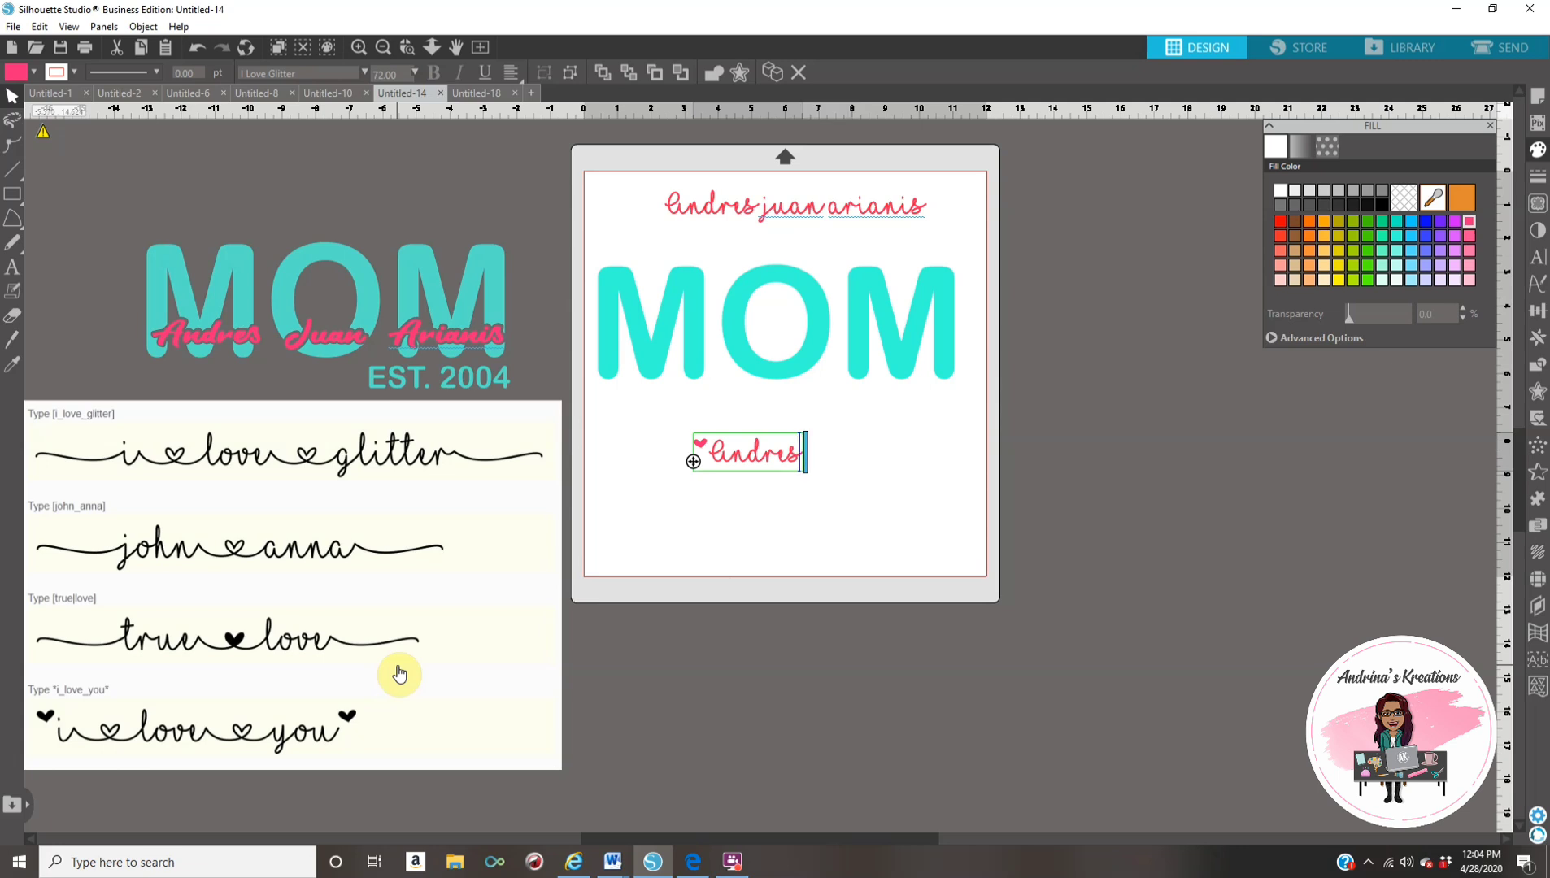
pyautogui.write('_')
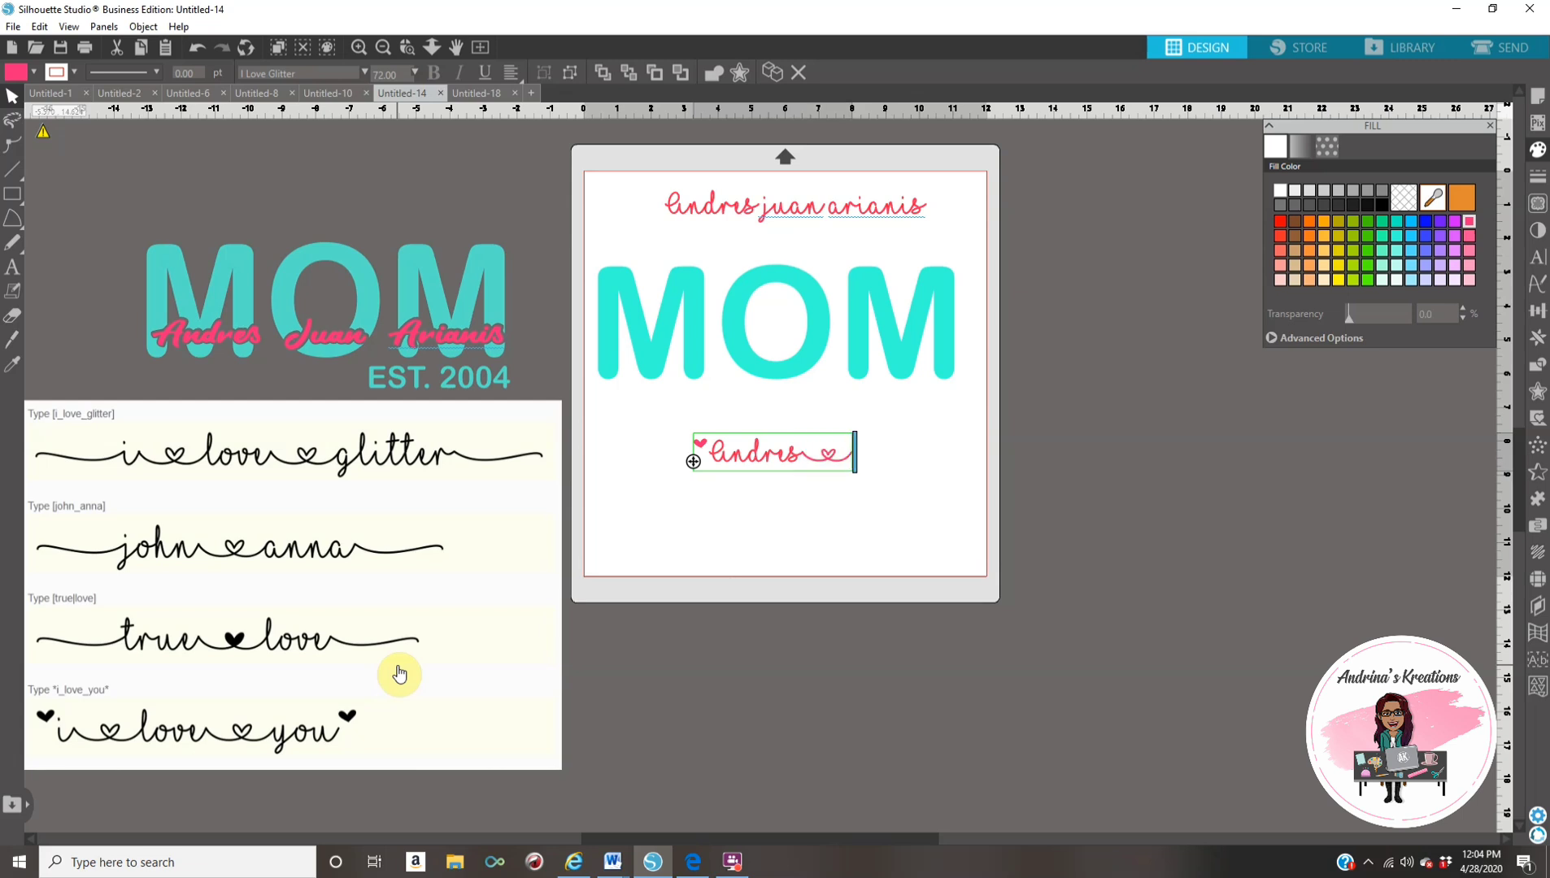
pyautogui.press('BackSpace')
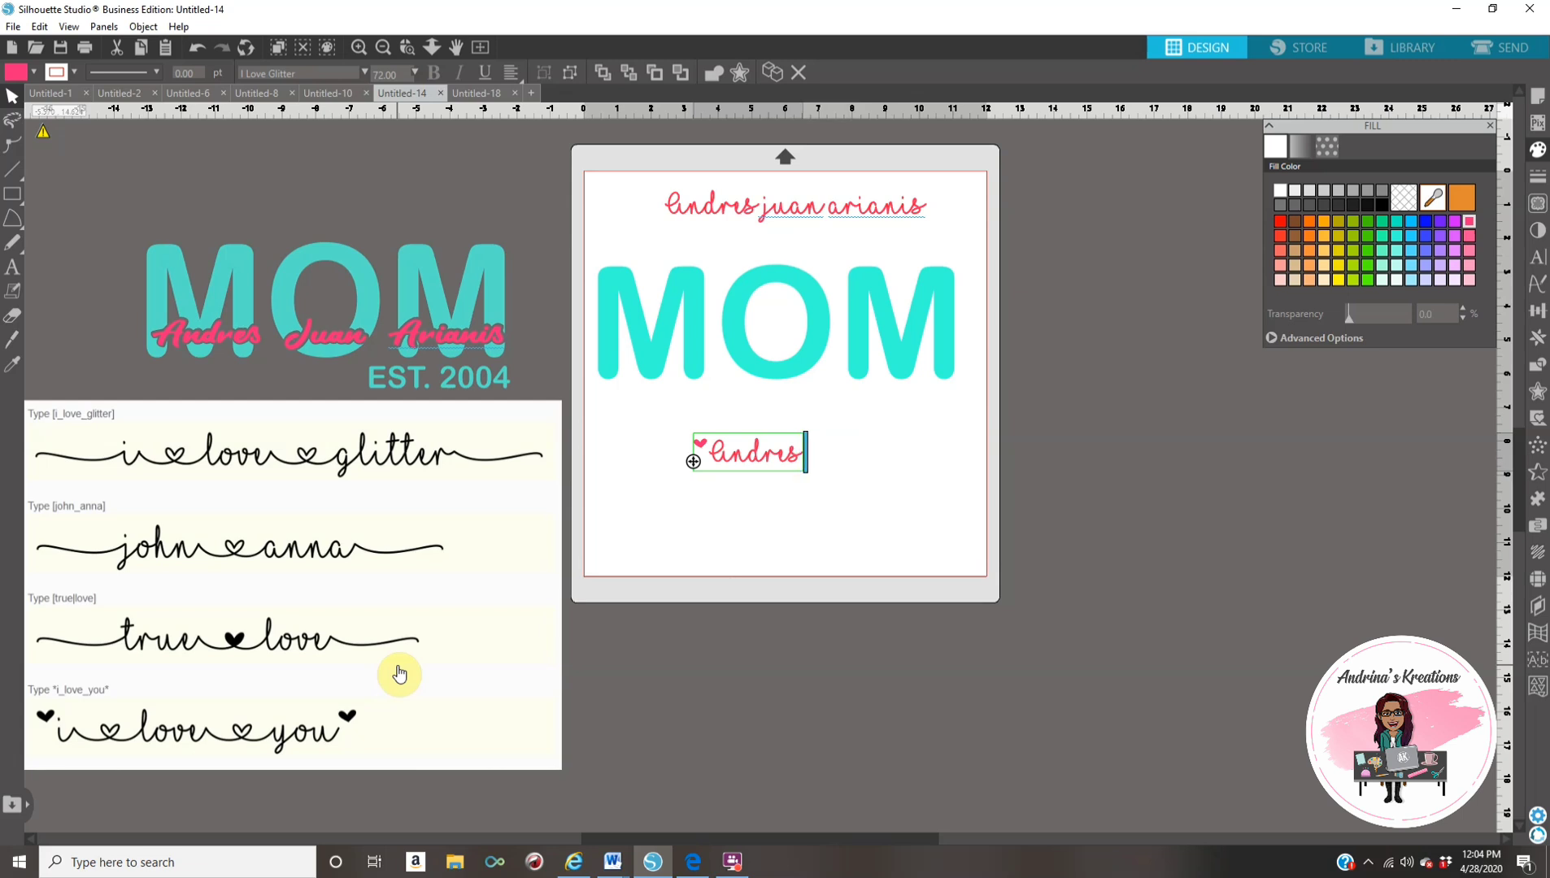
pyautogui.write('_')
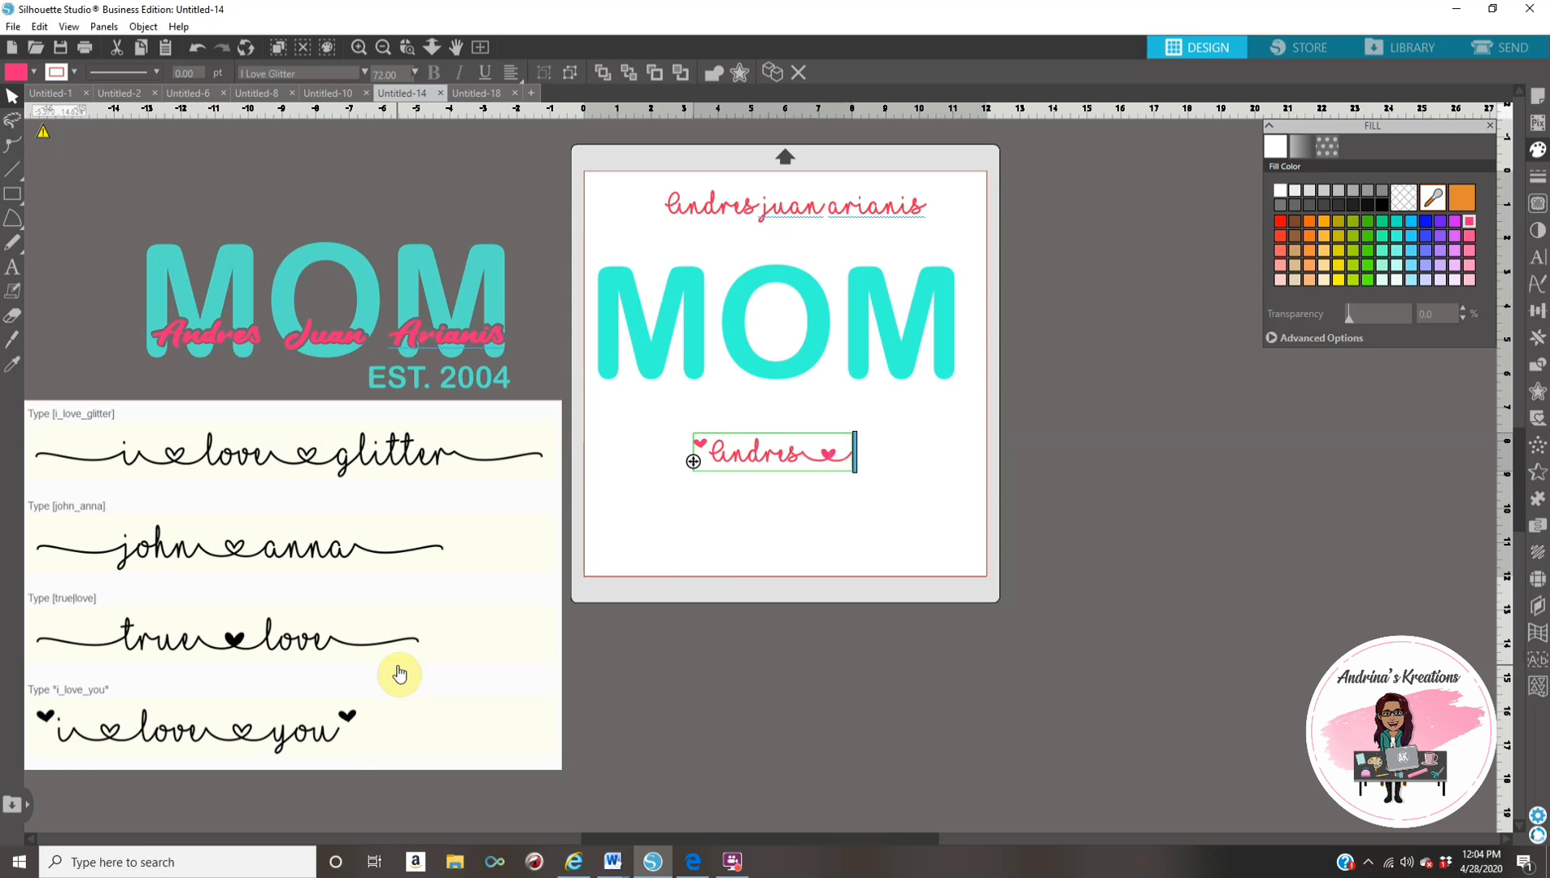
# Step: Add the other two children's names joined by the solid-heart connector | and close the line with an asterisk
pyautogui.write('juan')
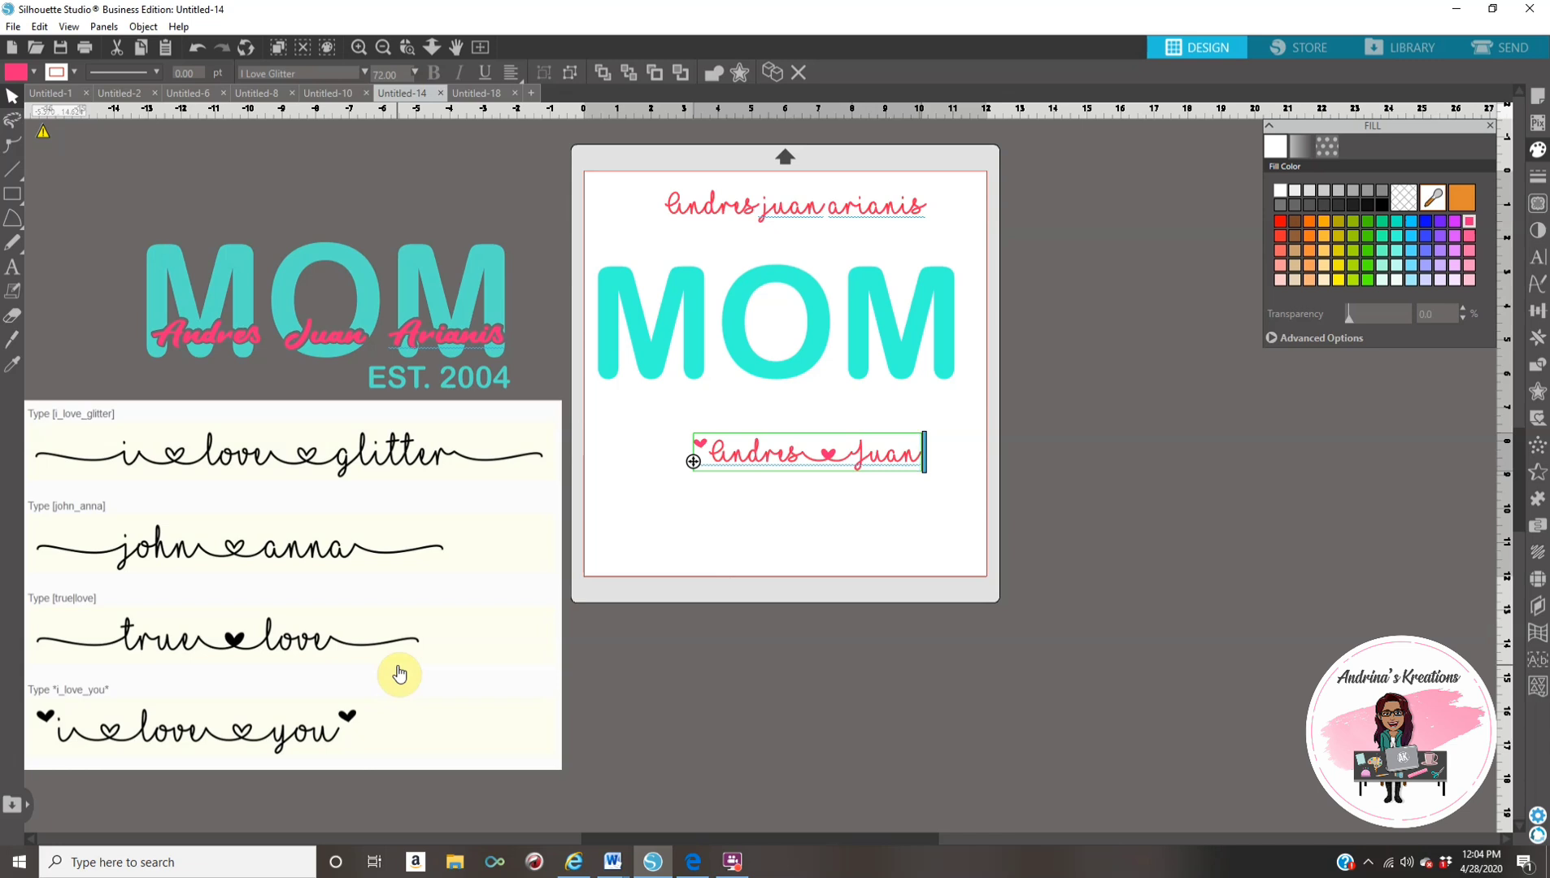
pyautogui.write('_')
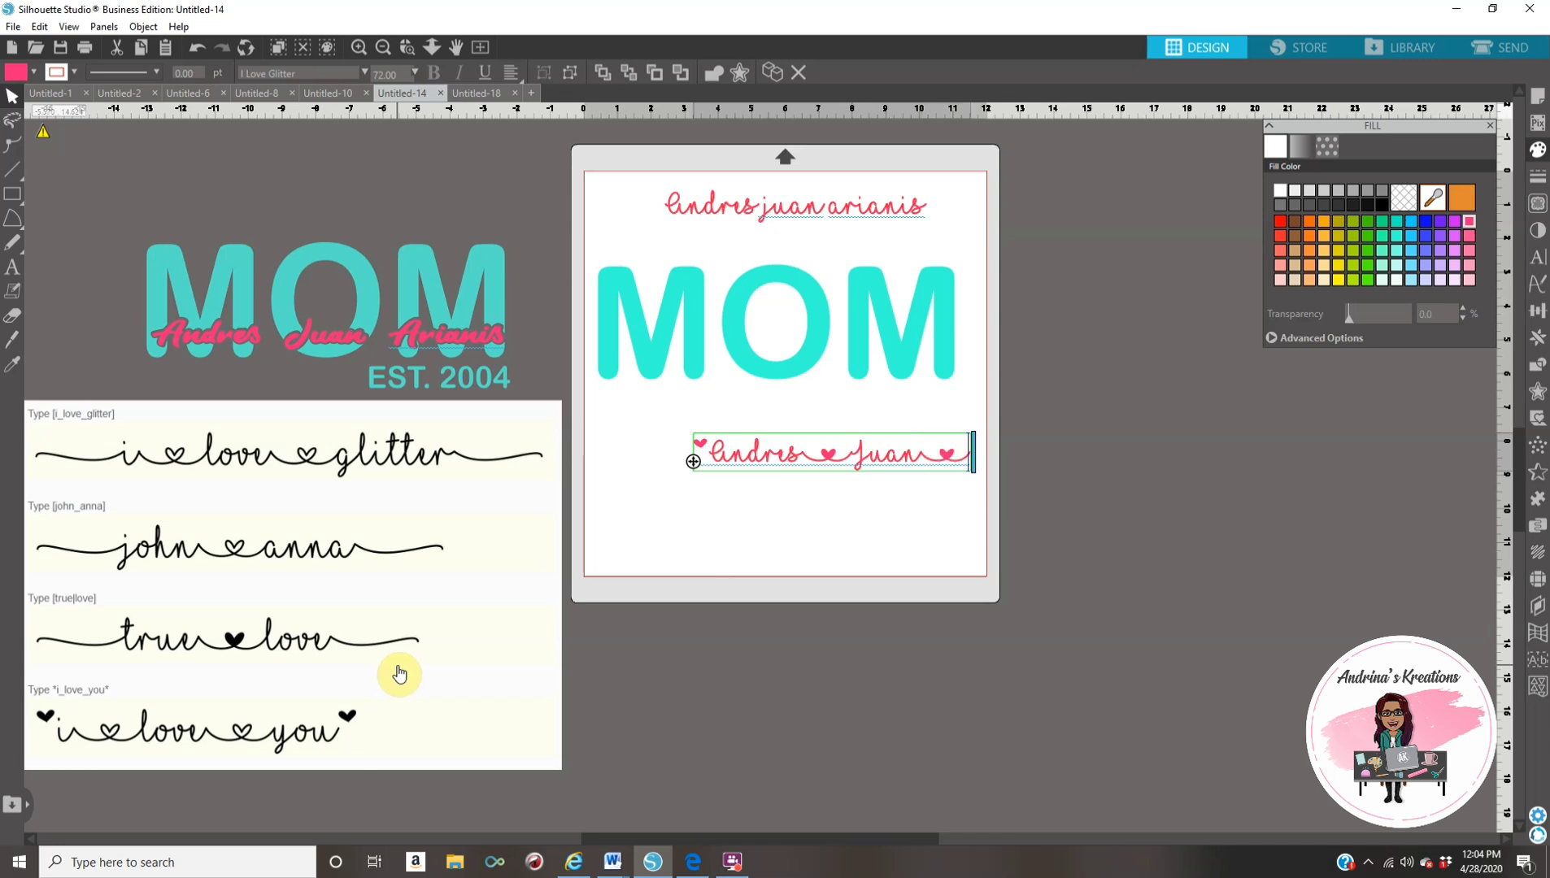
pyautogui.write('Aria')
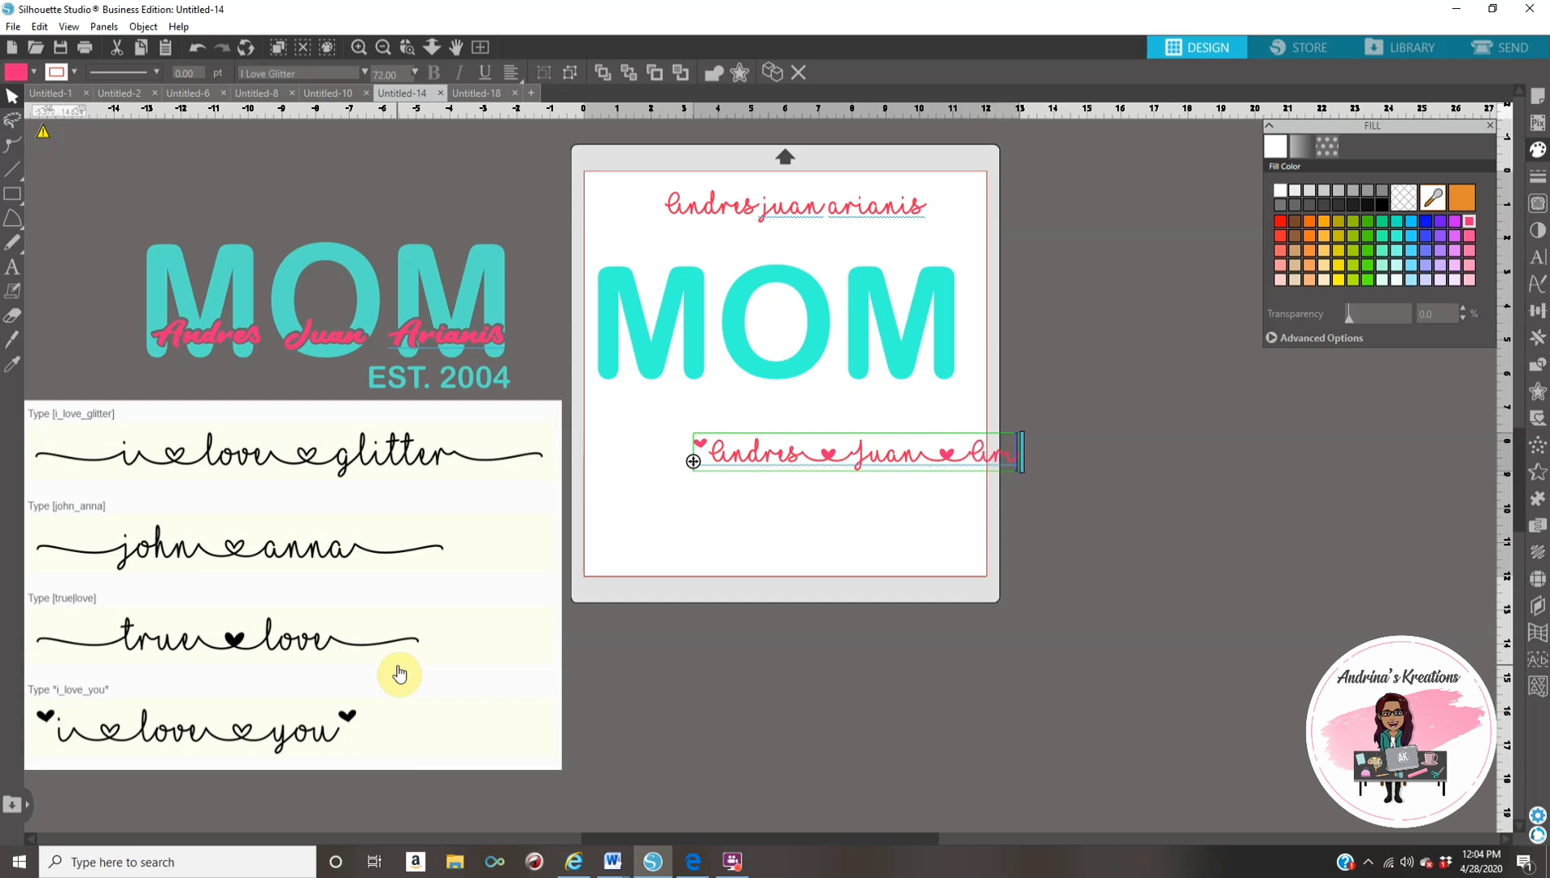
pyautogui.write('nis')
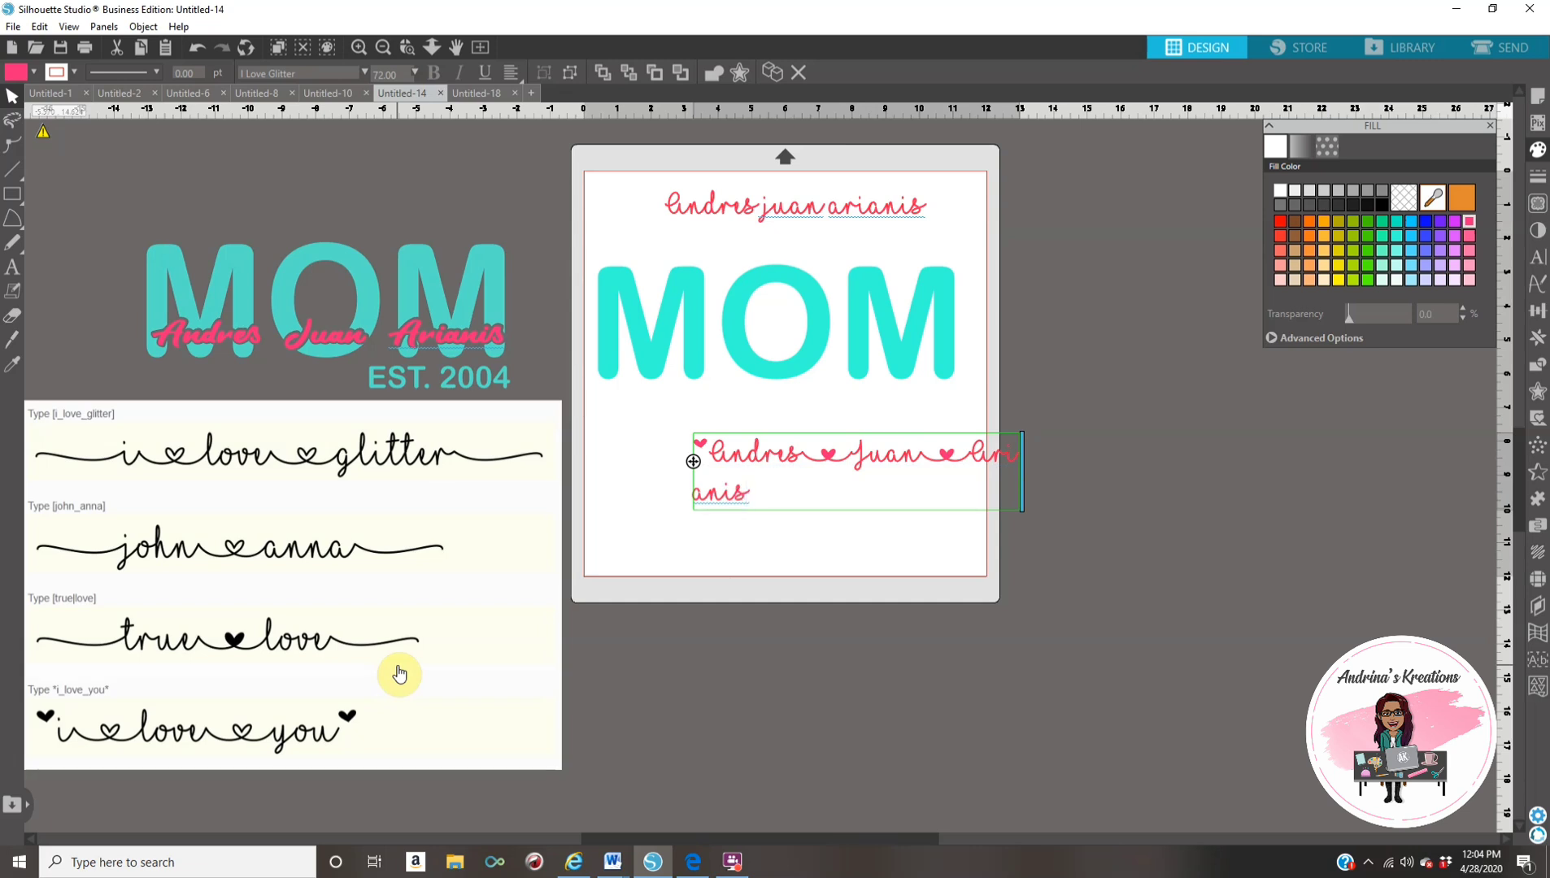
pyautogui.write('*')
# Step: Widen the text box so the heart-linked names fit on one line, and shift the text onto the page below MOM
pyautogui.moveTo(1023, 480); pyautogui.dragTo(1114, 481)
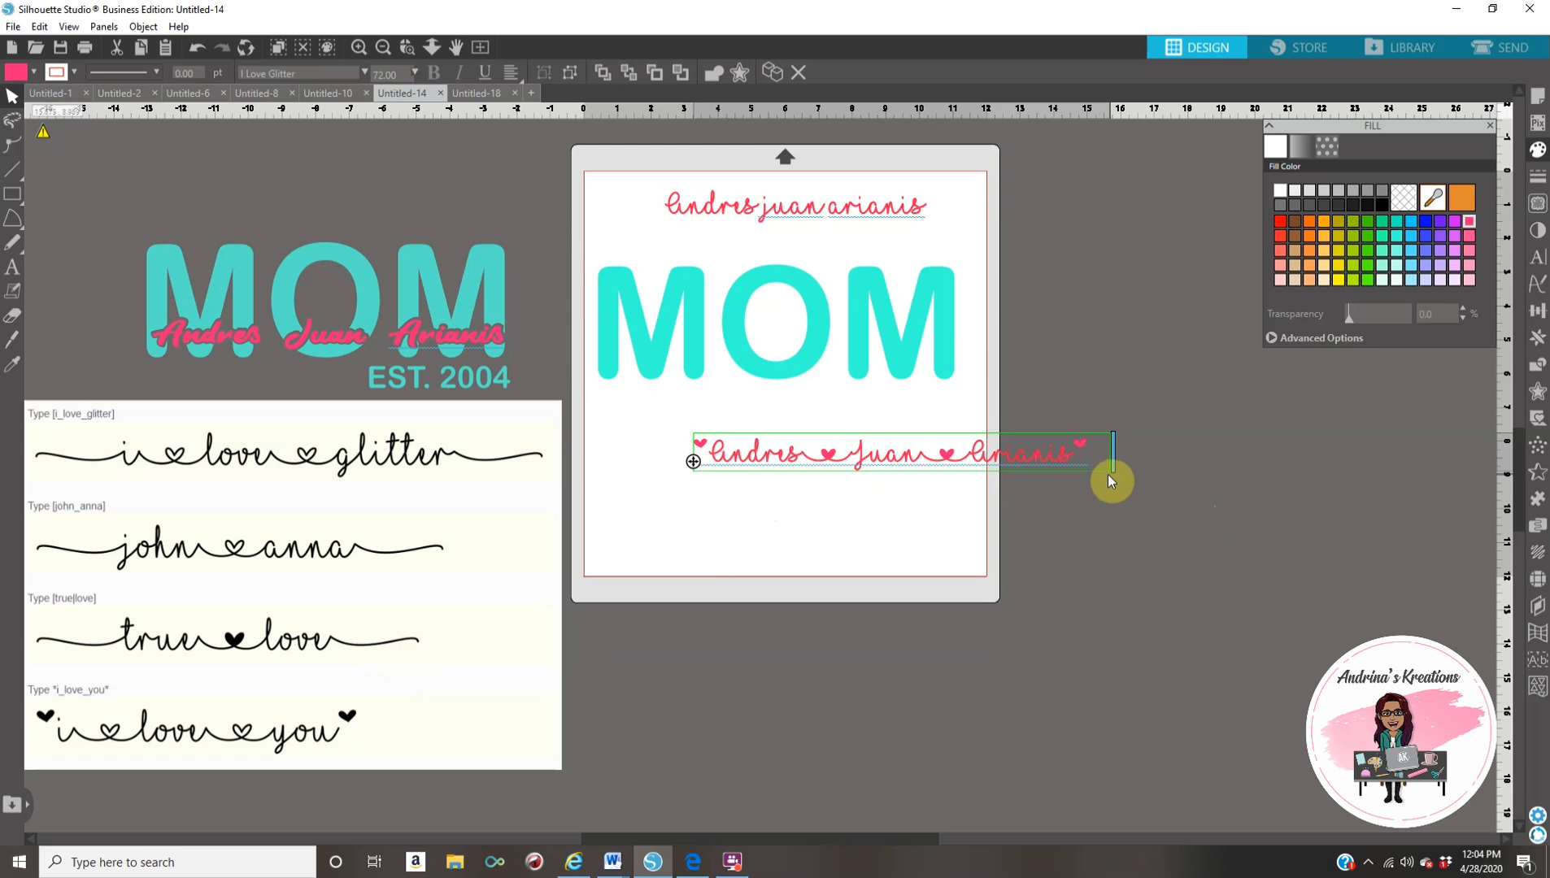
pyautogui.click(1104, 503)
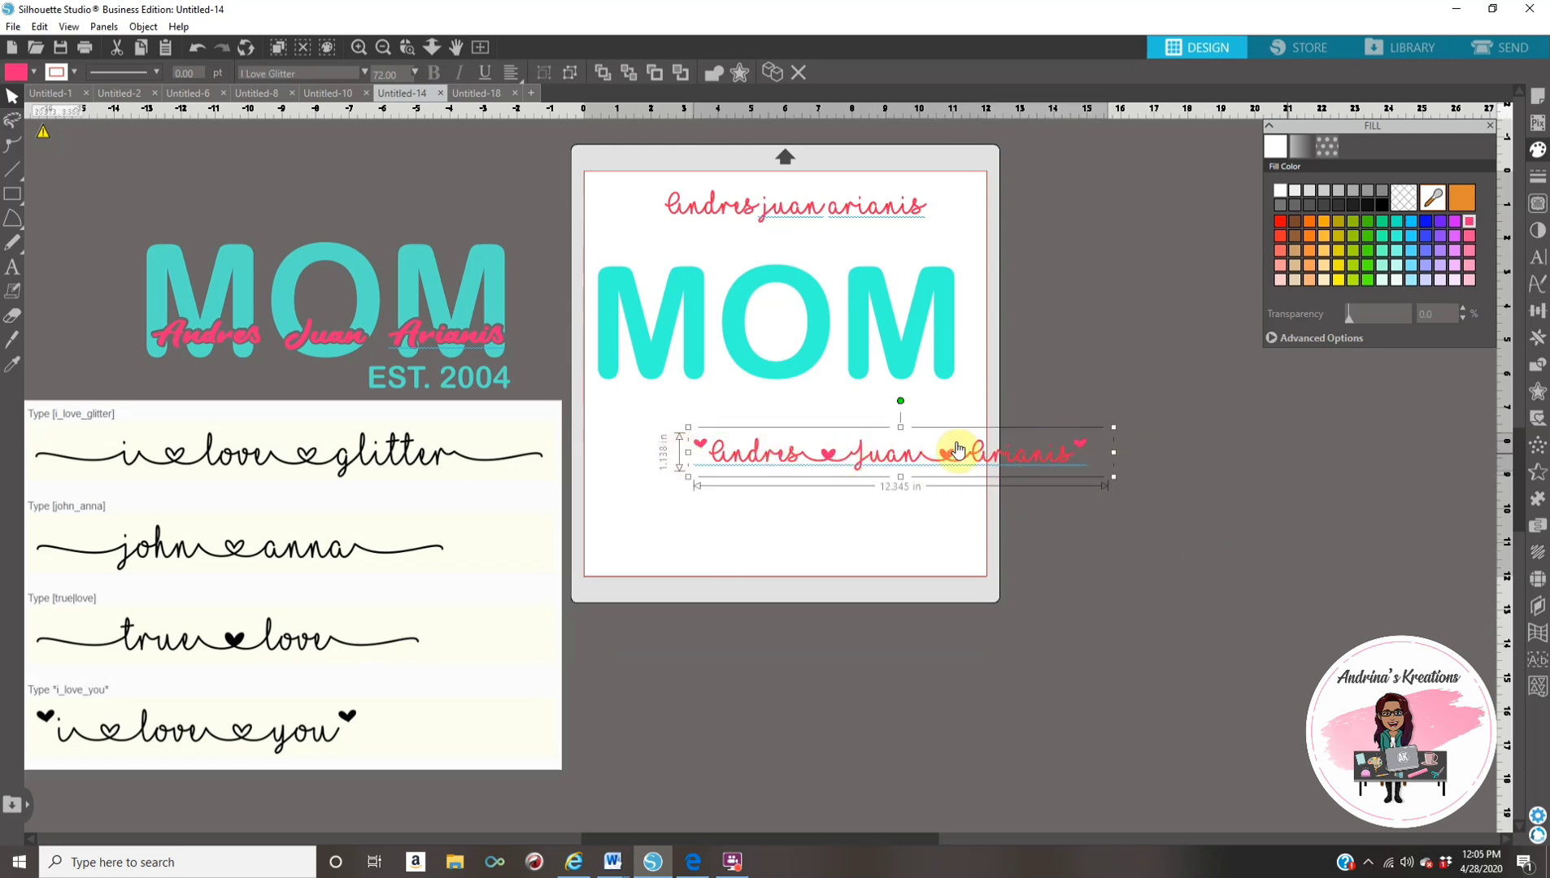
pyautogui.click(830, 465)
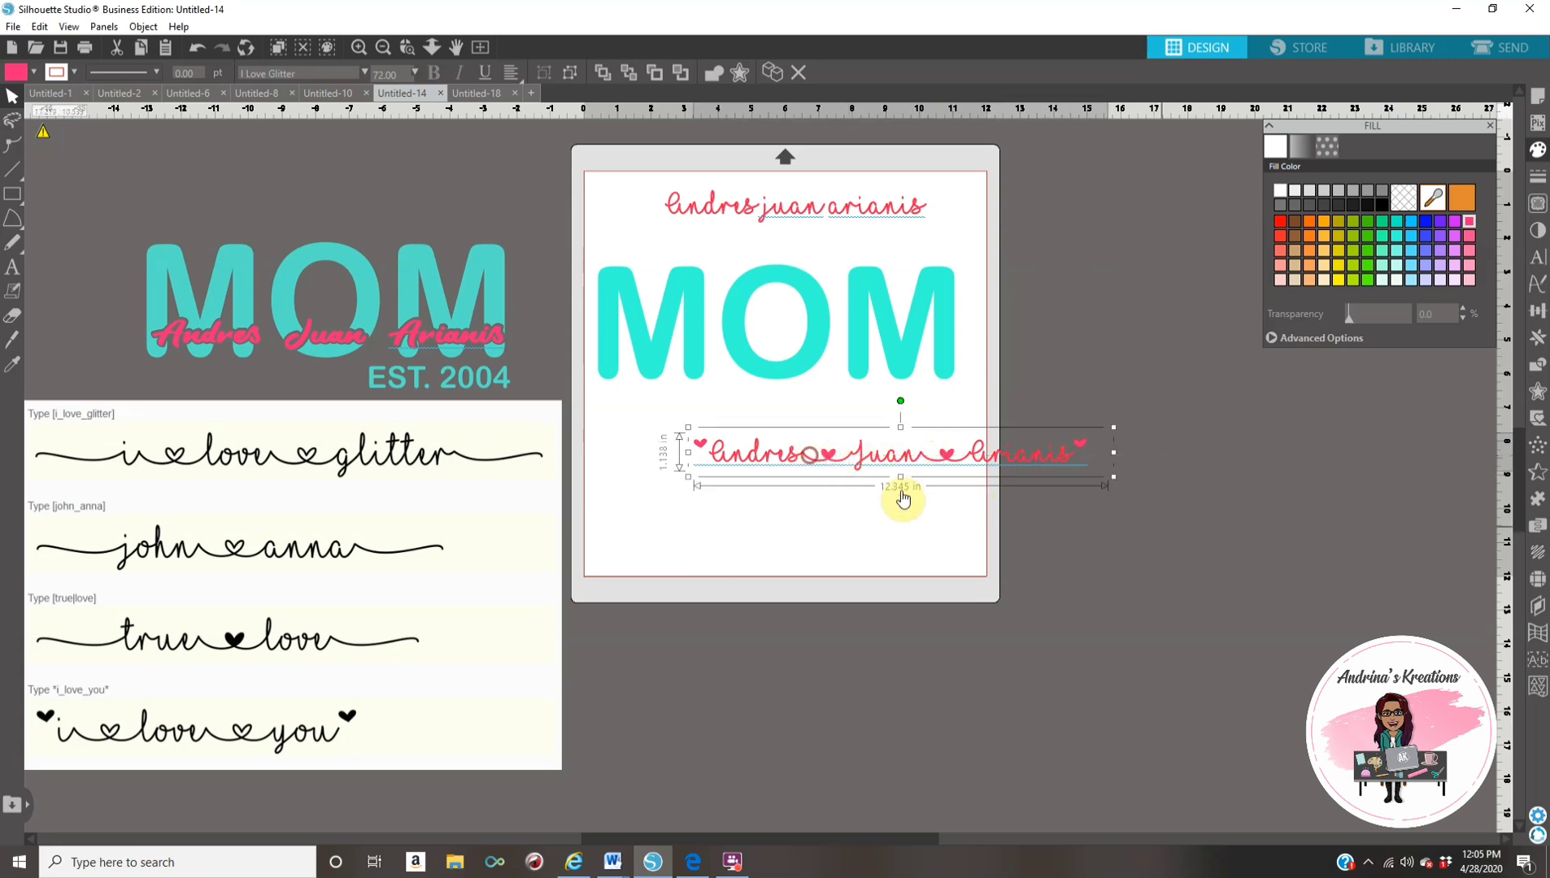
pyautogui.moveTo(777, 465); pyautogui.dragTo(753, 474)
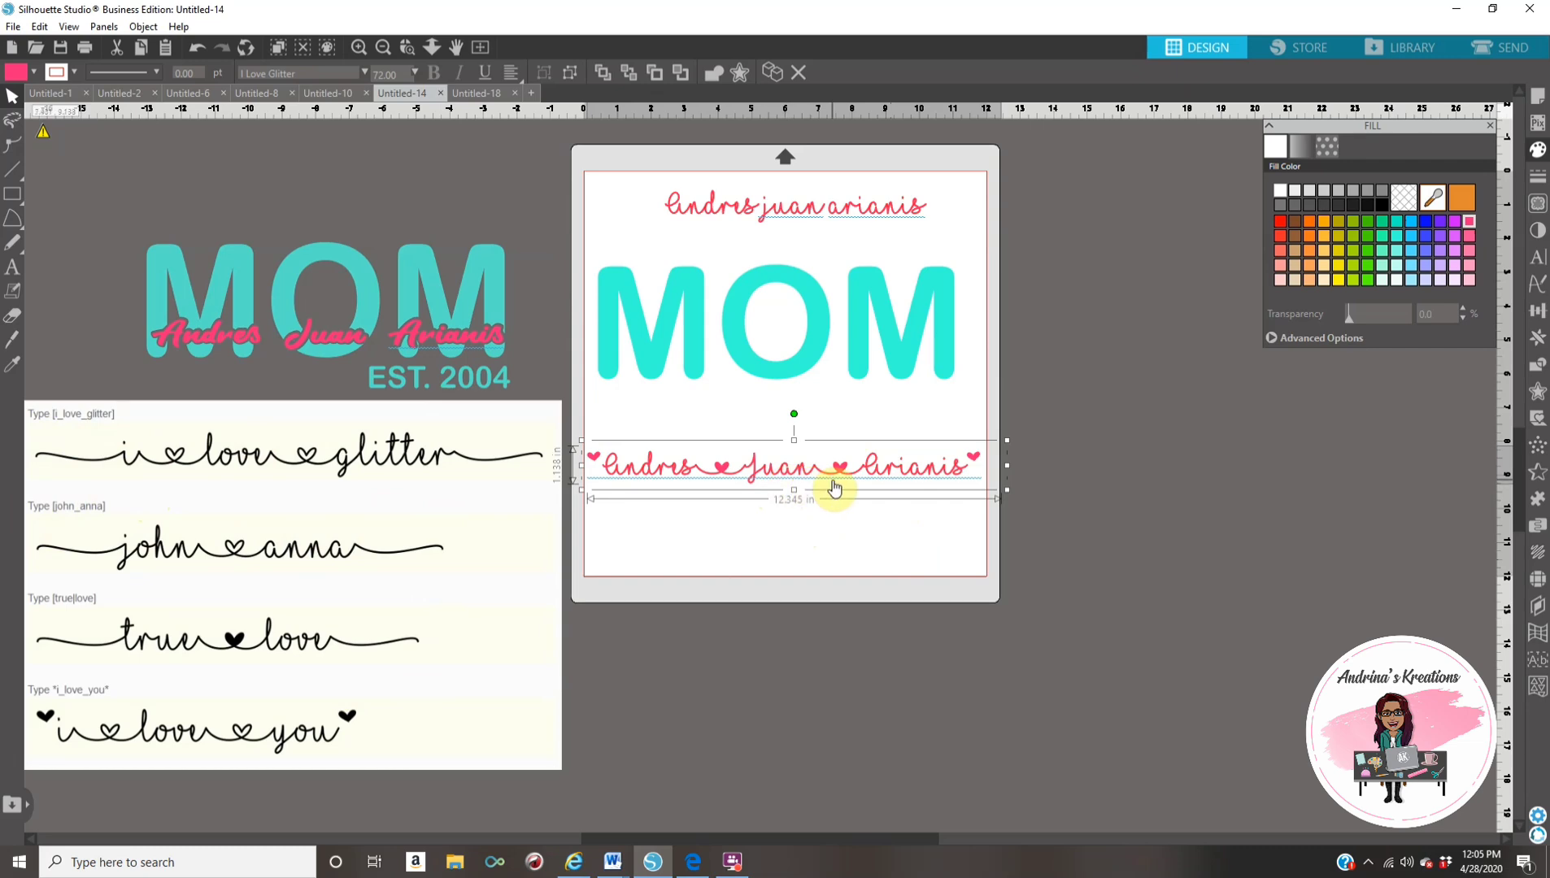
# Step: Fill the heart-linked names with white to expose the overlapping letter outlines, and weld the text
pyautogui.click(359, 49)
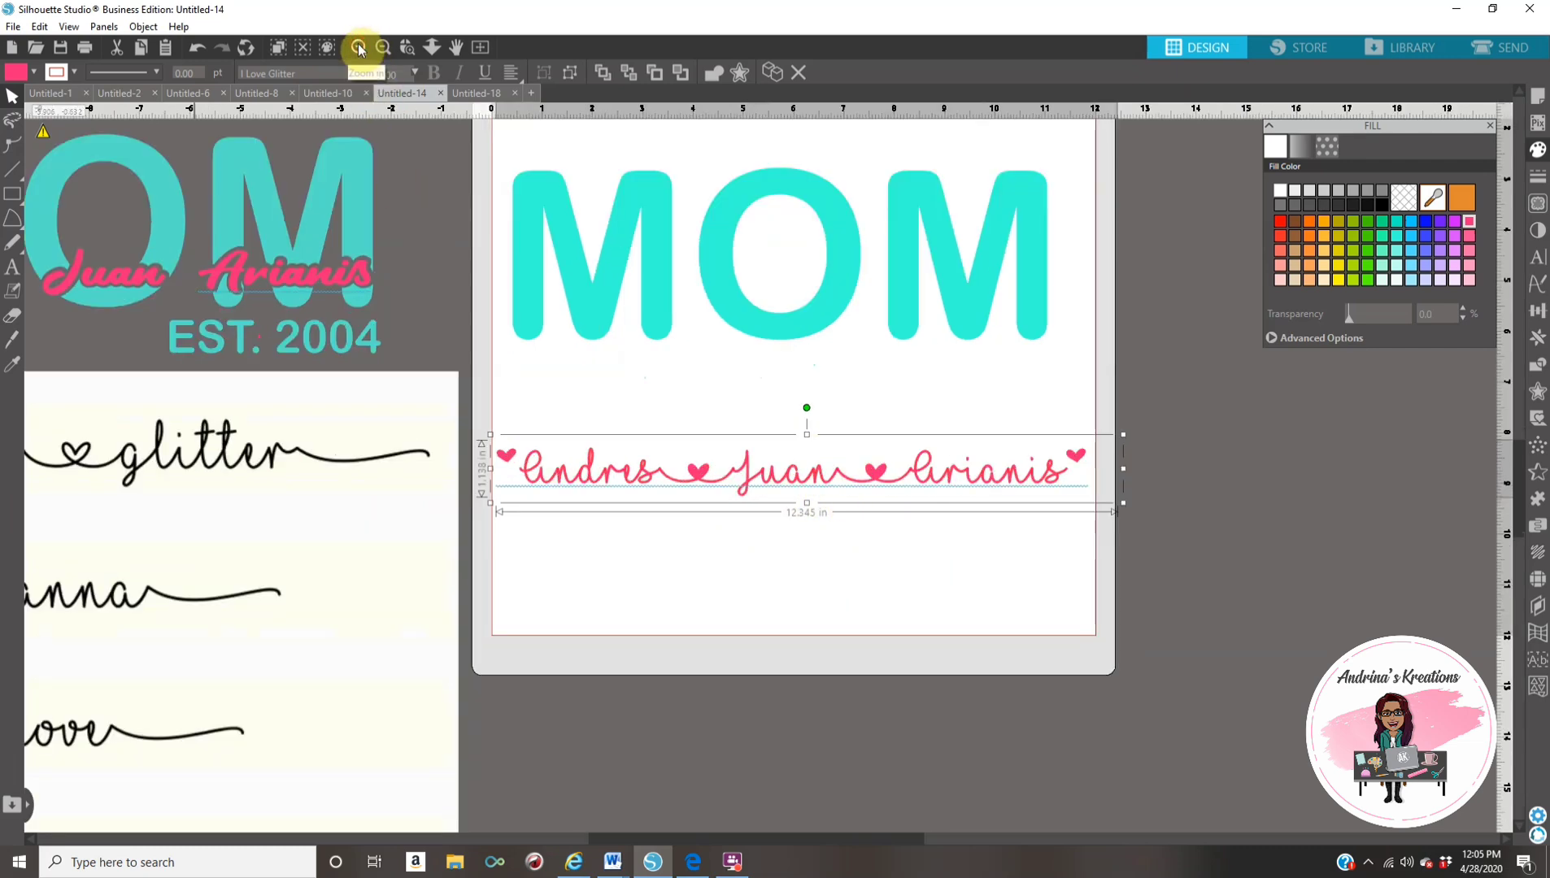
pyautogui.click(359, 49)
pyautogui.click(358, 49)
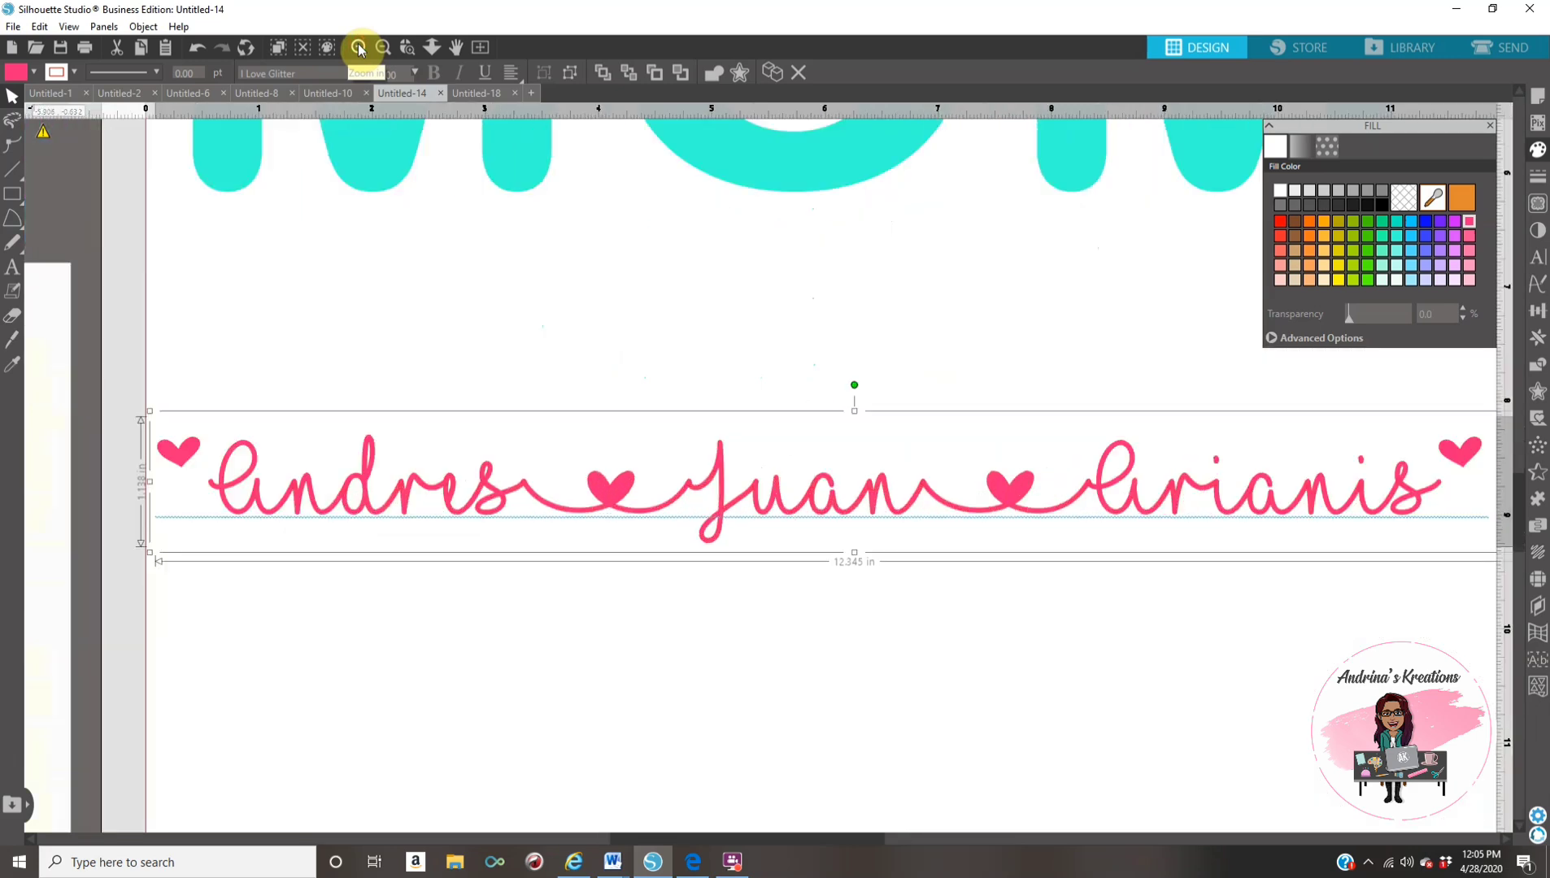
pyautogui.click(1281, 191)
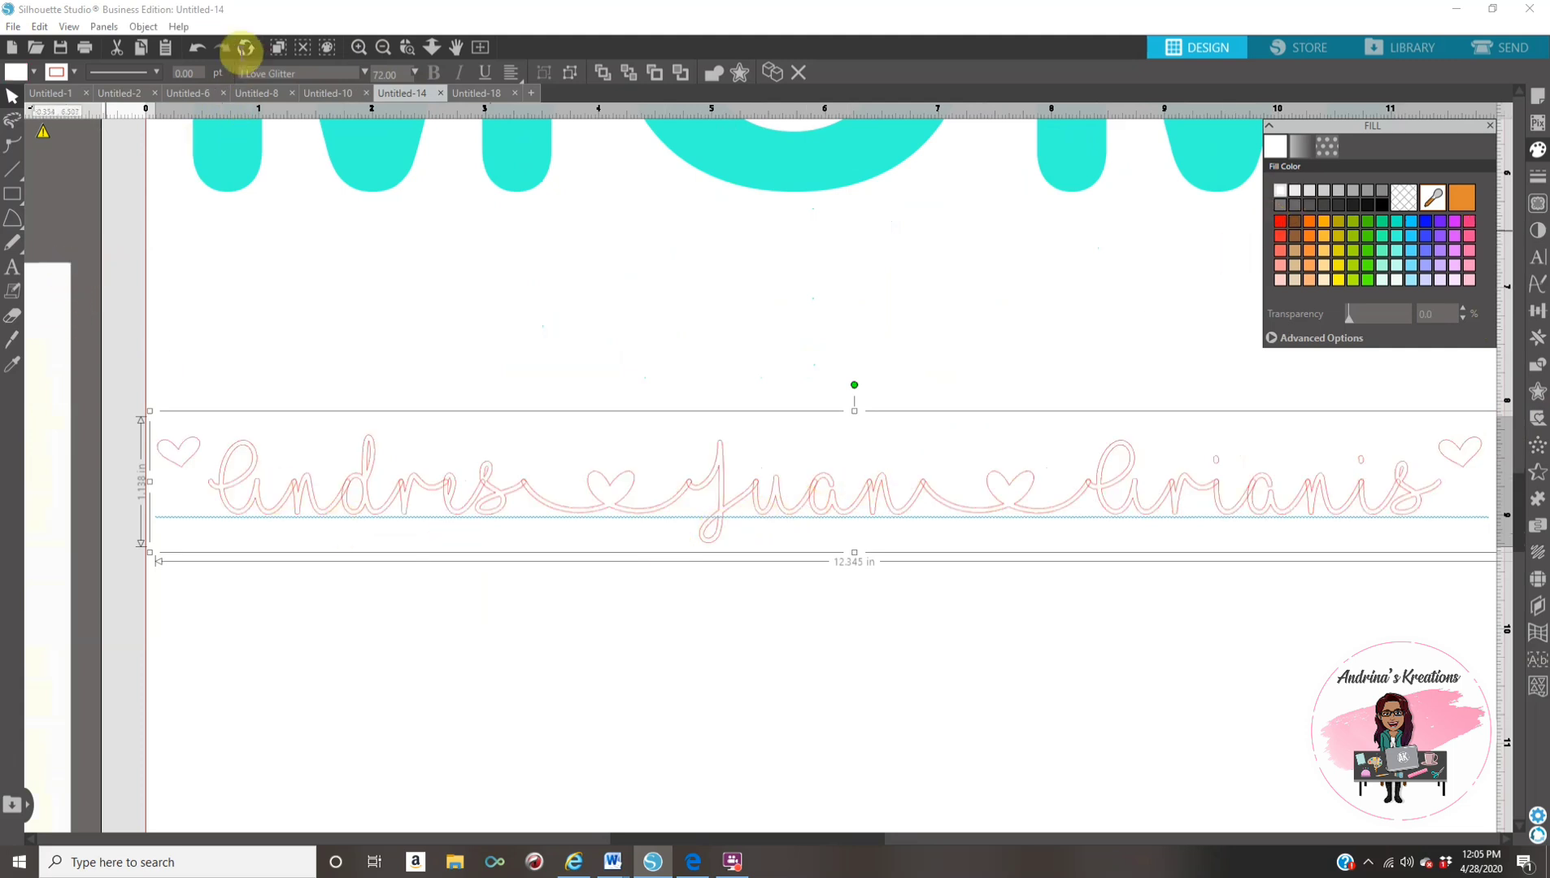
pyautogui.click(358, 48)
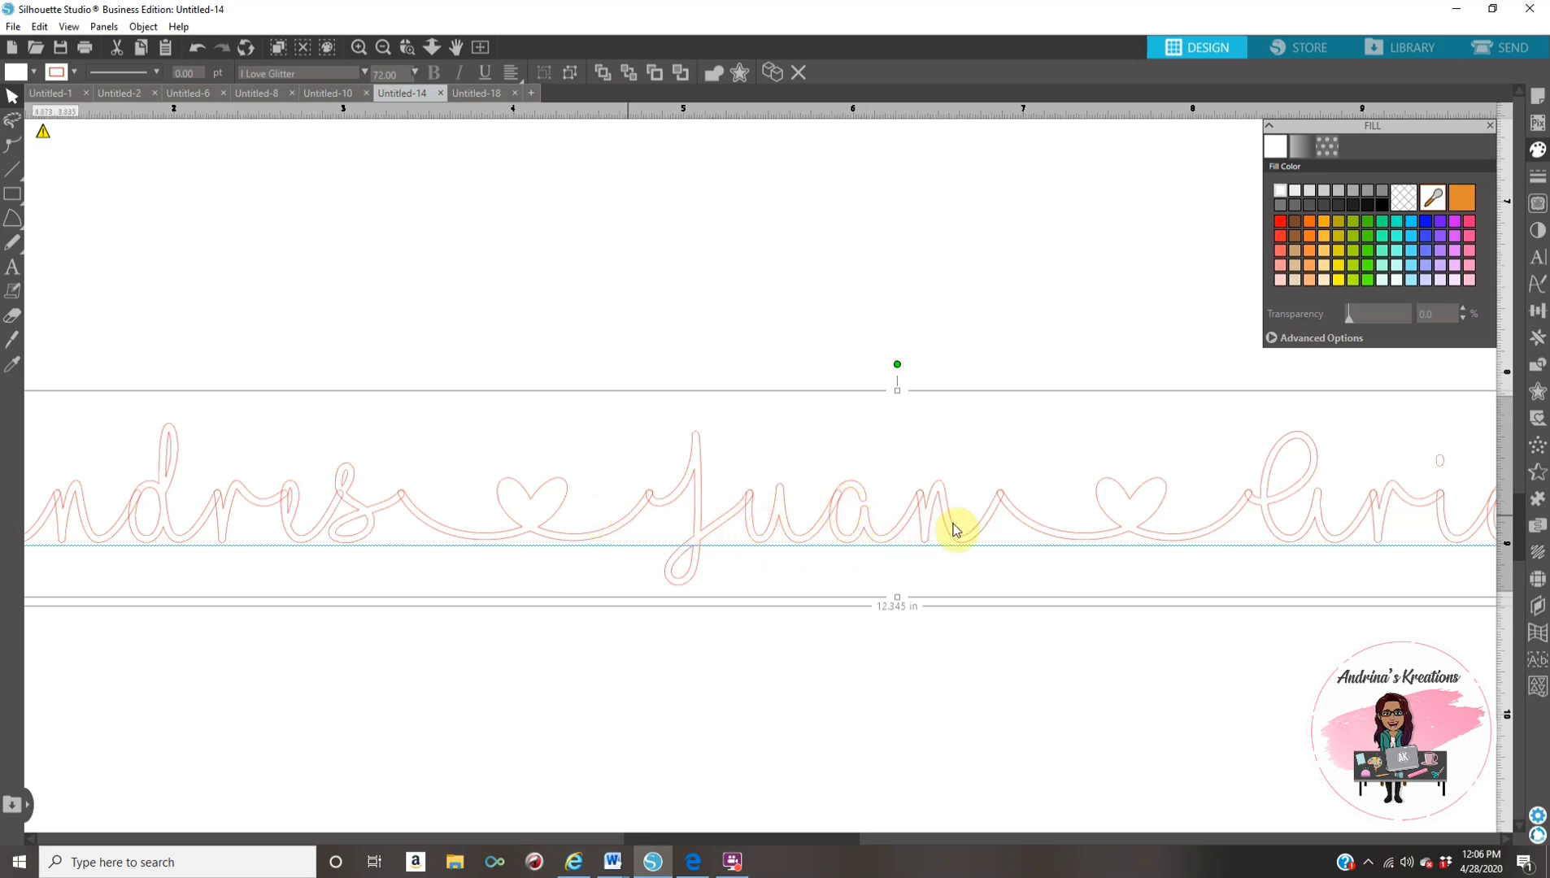
pyautogui.rightClick(554, 506)
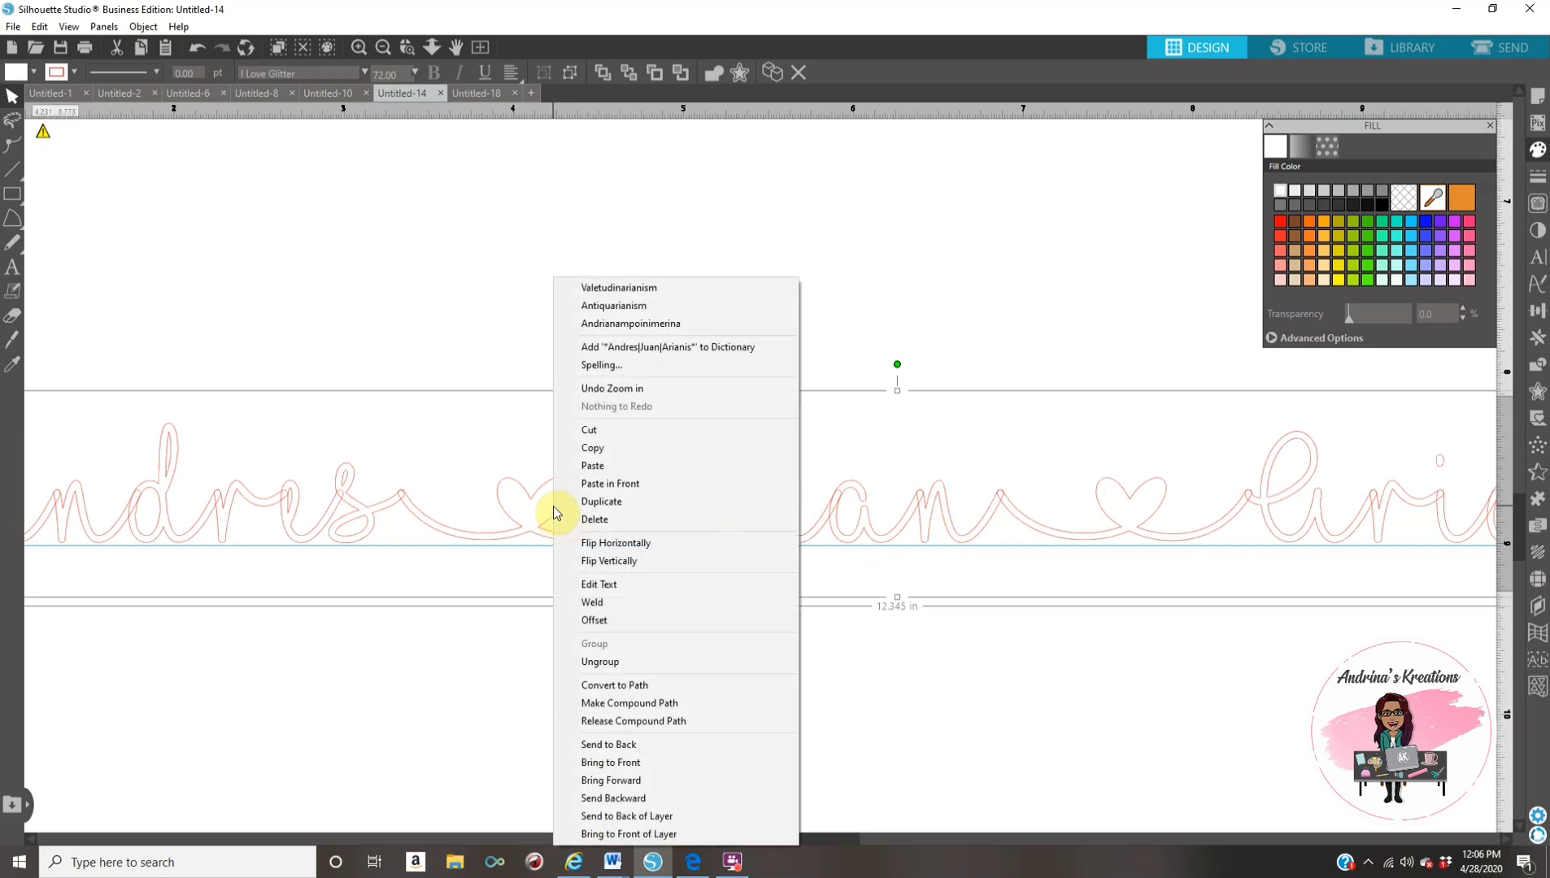
pyautogui.click(603, 608)
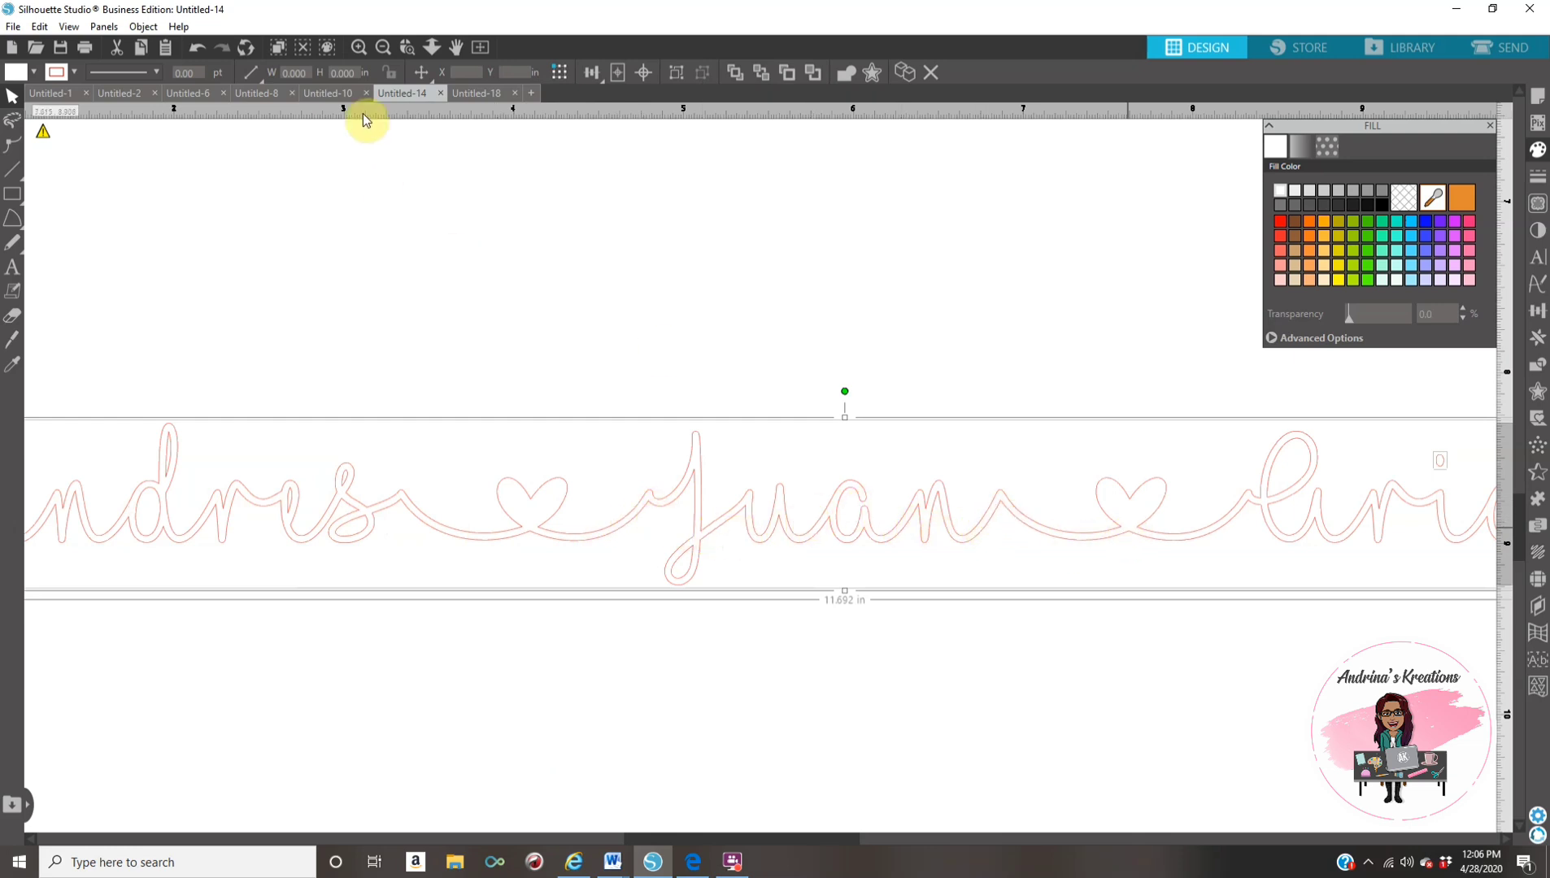
# Step: Group all the welded name and heart pieces together and fill the group with hot pink
pyautogui.click(385, 47)
pyautogui.click(385, 47)
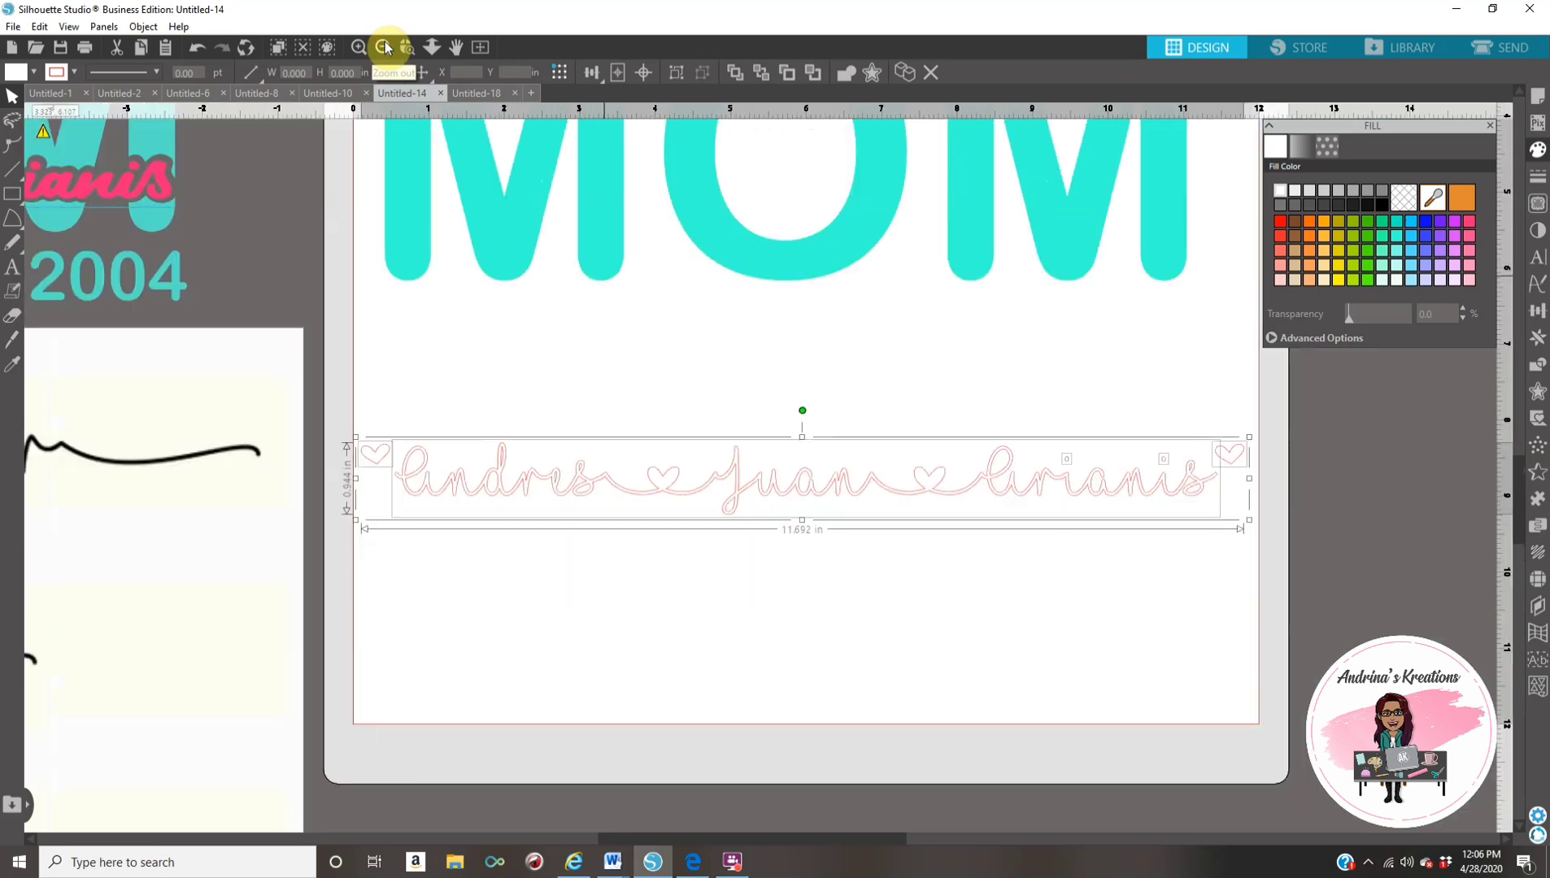
pyautogui.click(674, 695)
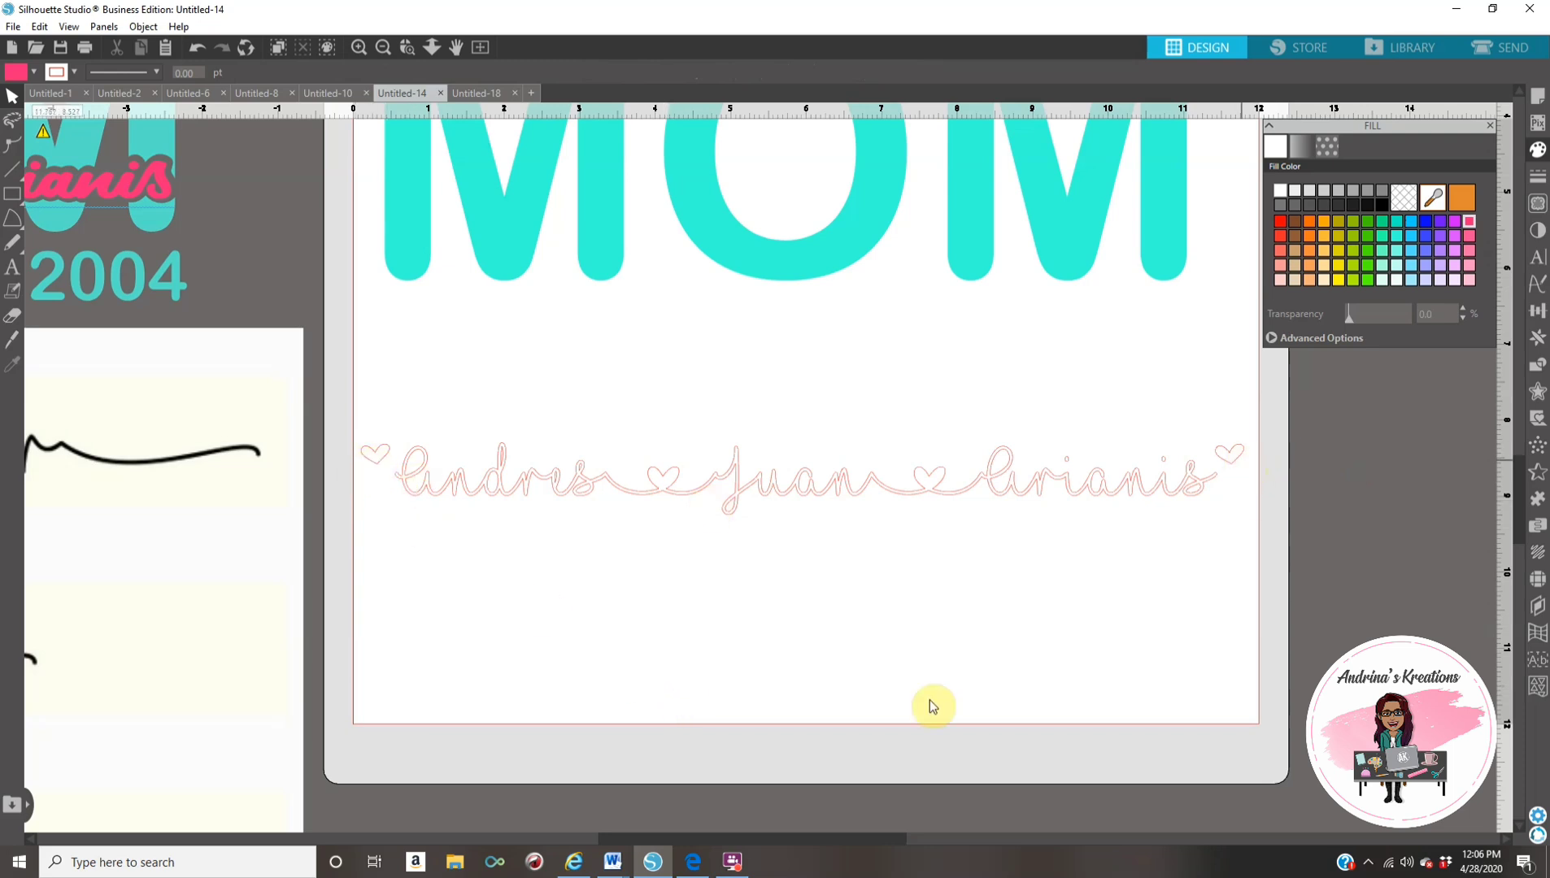
pyautogui.moveTo(335, 406); pyautogui.dragTo(642, 550)
pyautogui.moveTo(1012, 569); pyautogui.dragTo(1263, 559)
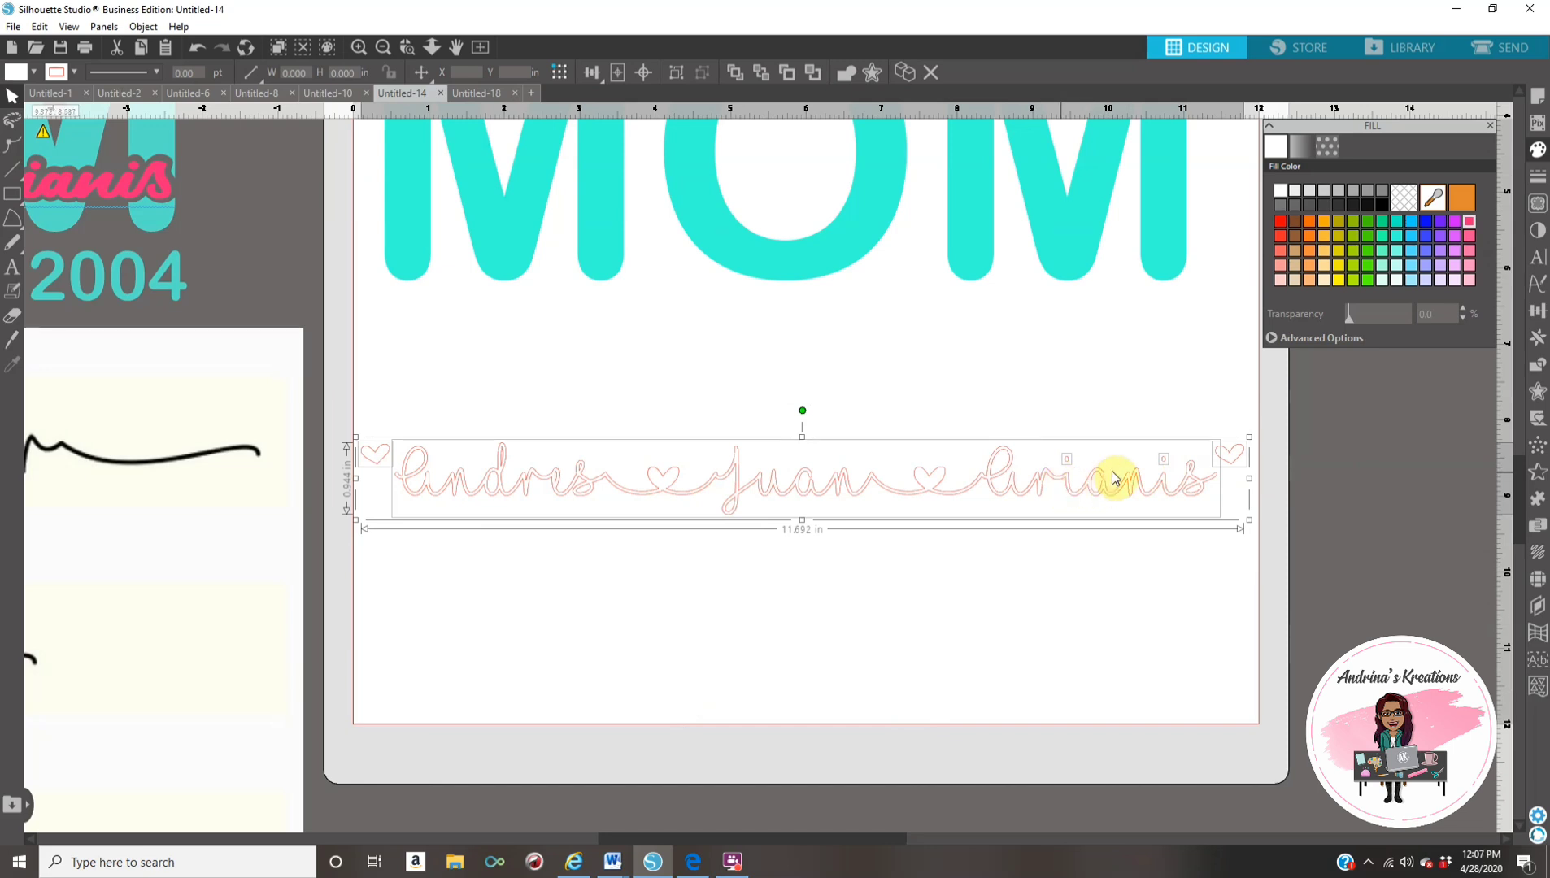
pyautogui.rightClick(841, 487)
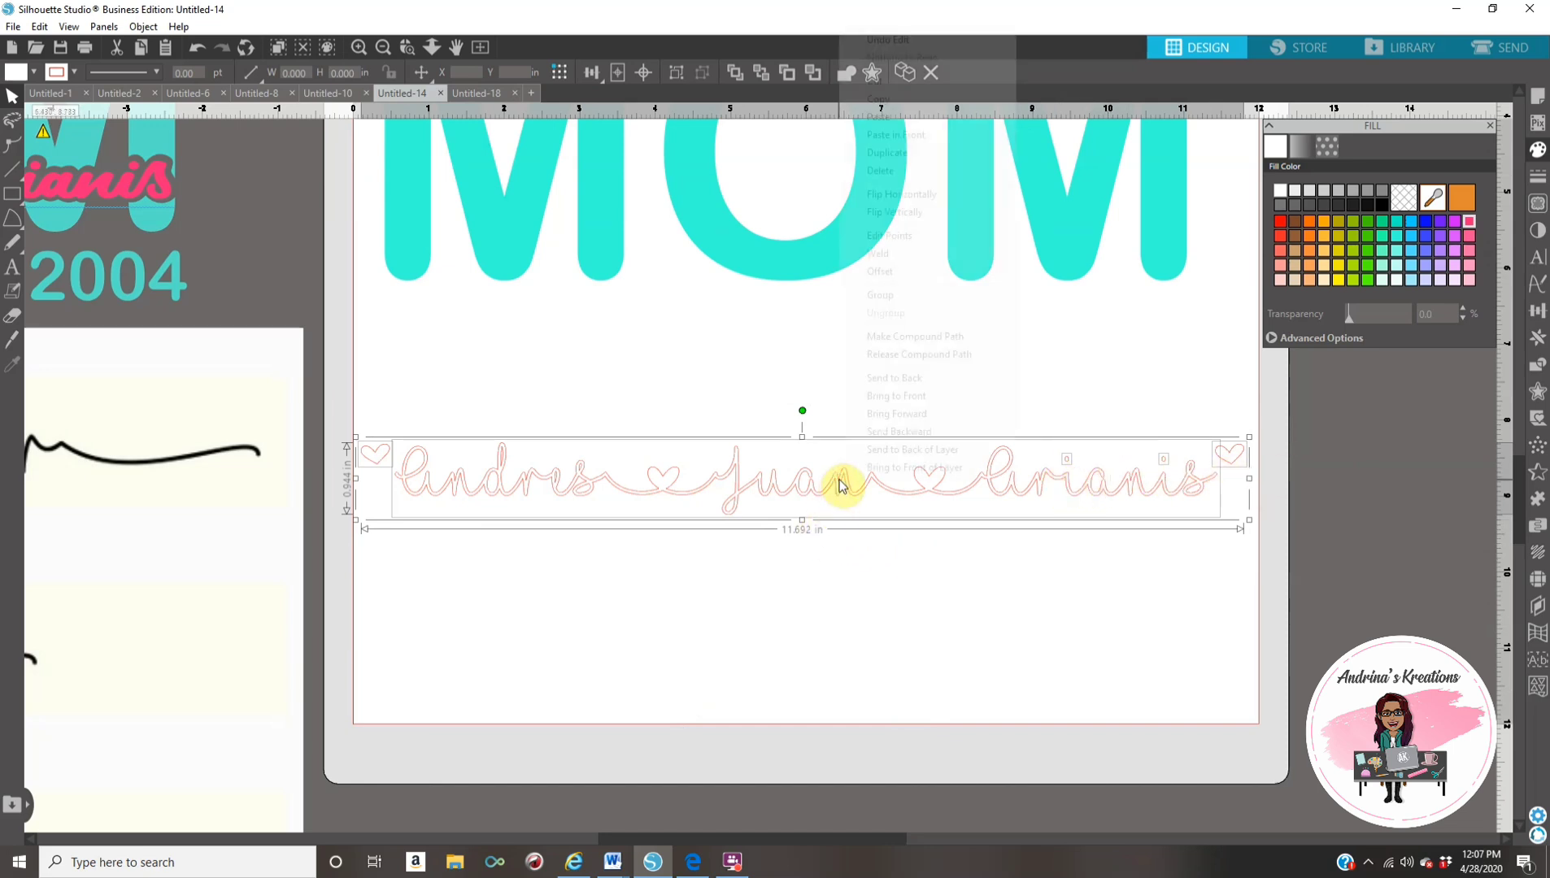
pyautogui.click(890, 294)
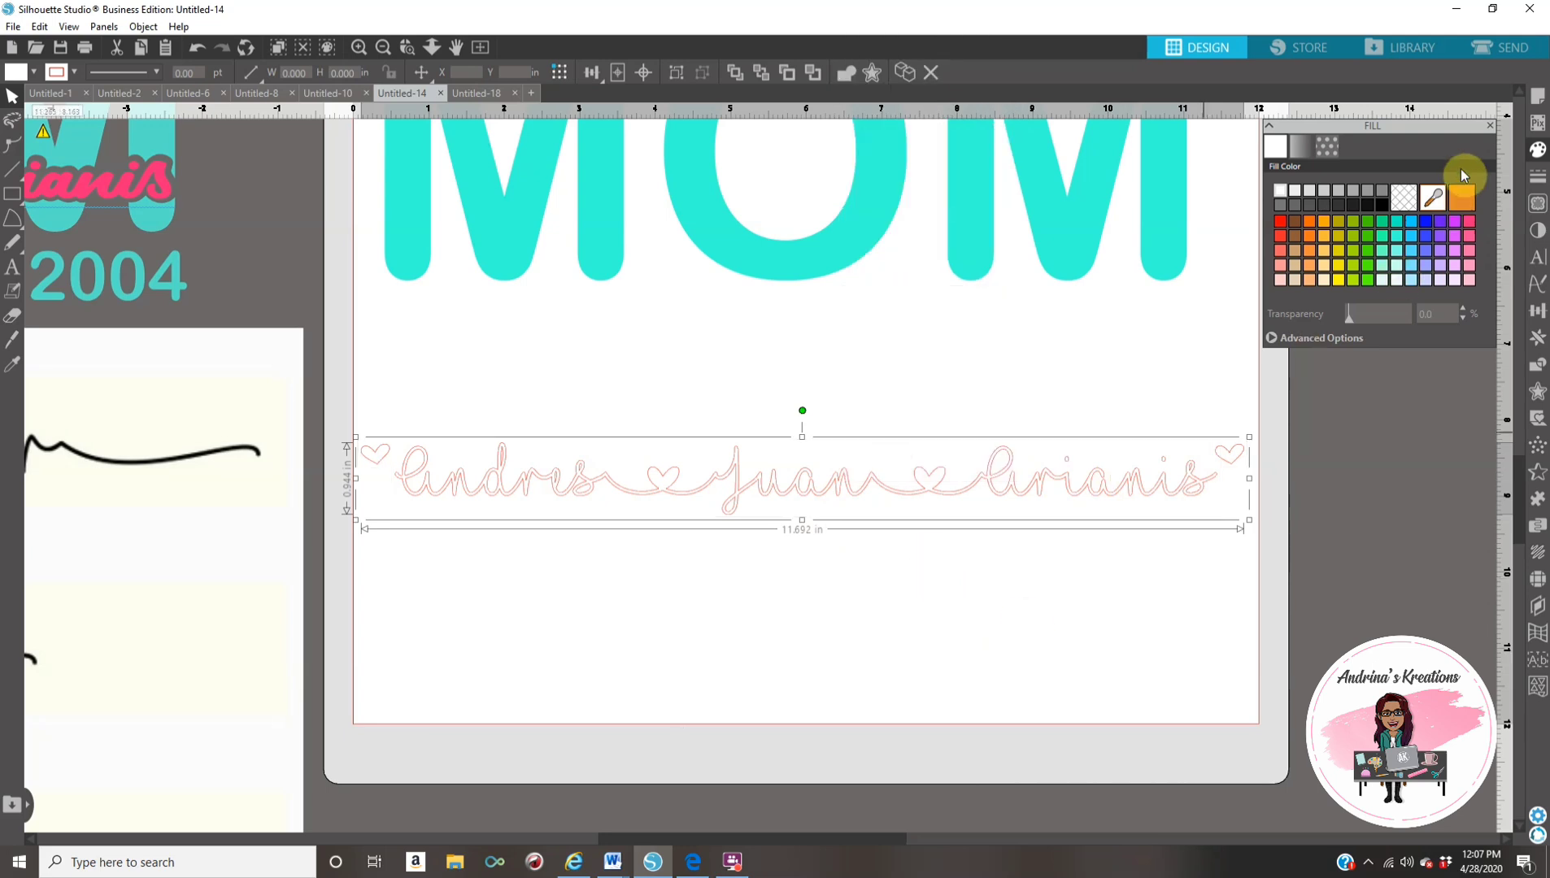
pyautogui.click(1473, 221)
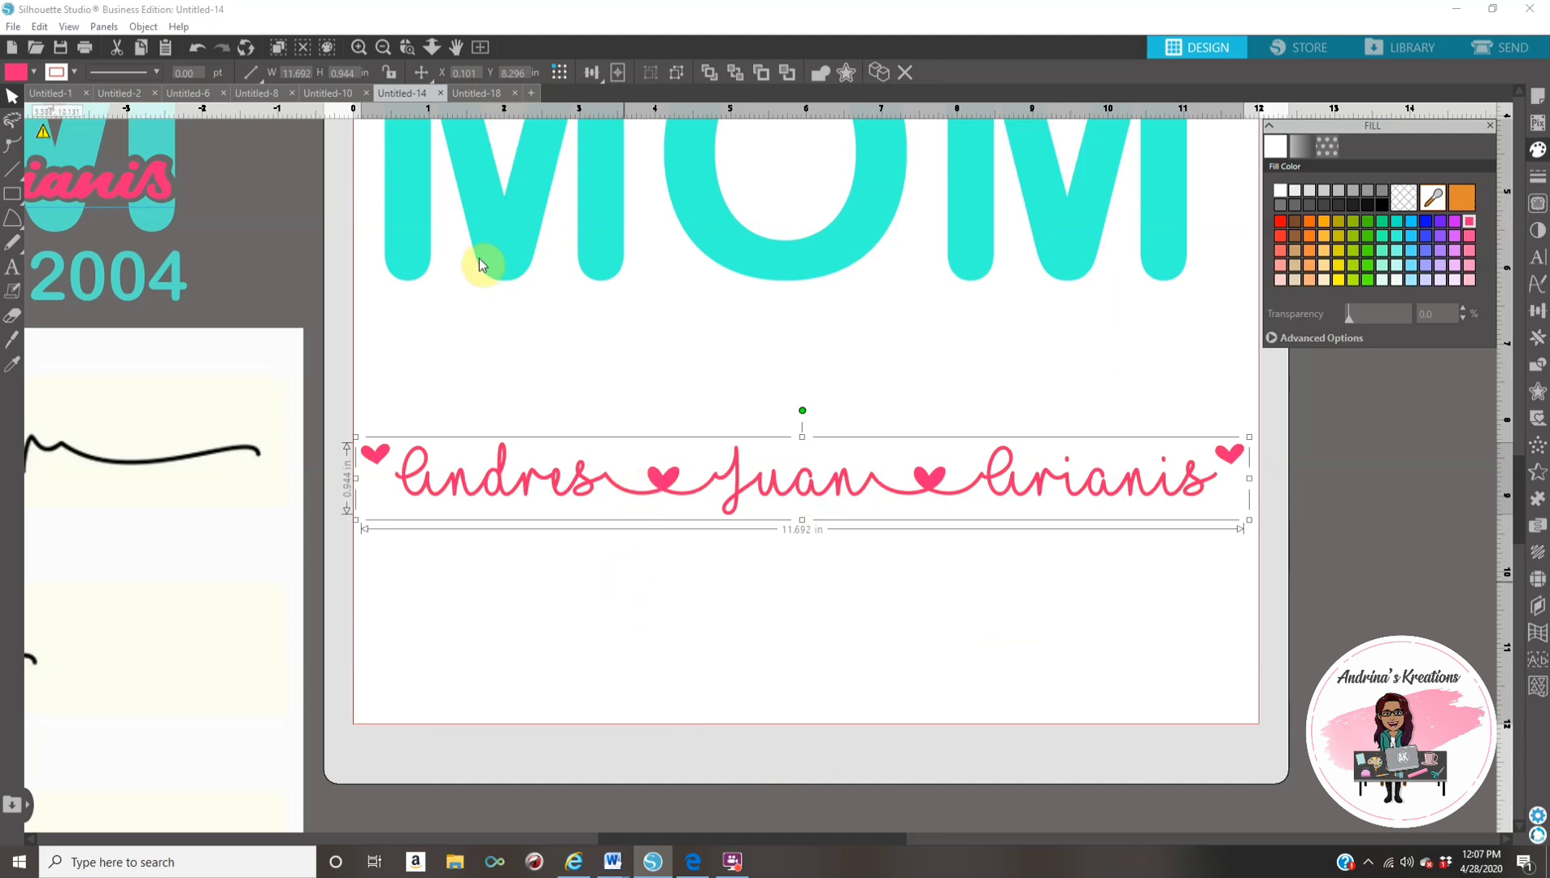
# Step: Move the plain line of names without hearts off the page to the area above the sample MOM design
pyautogui.click(383, 47)
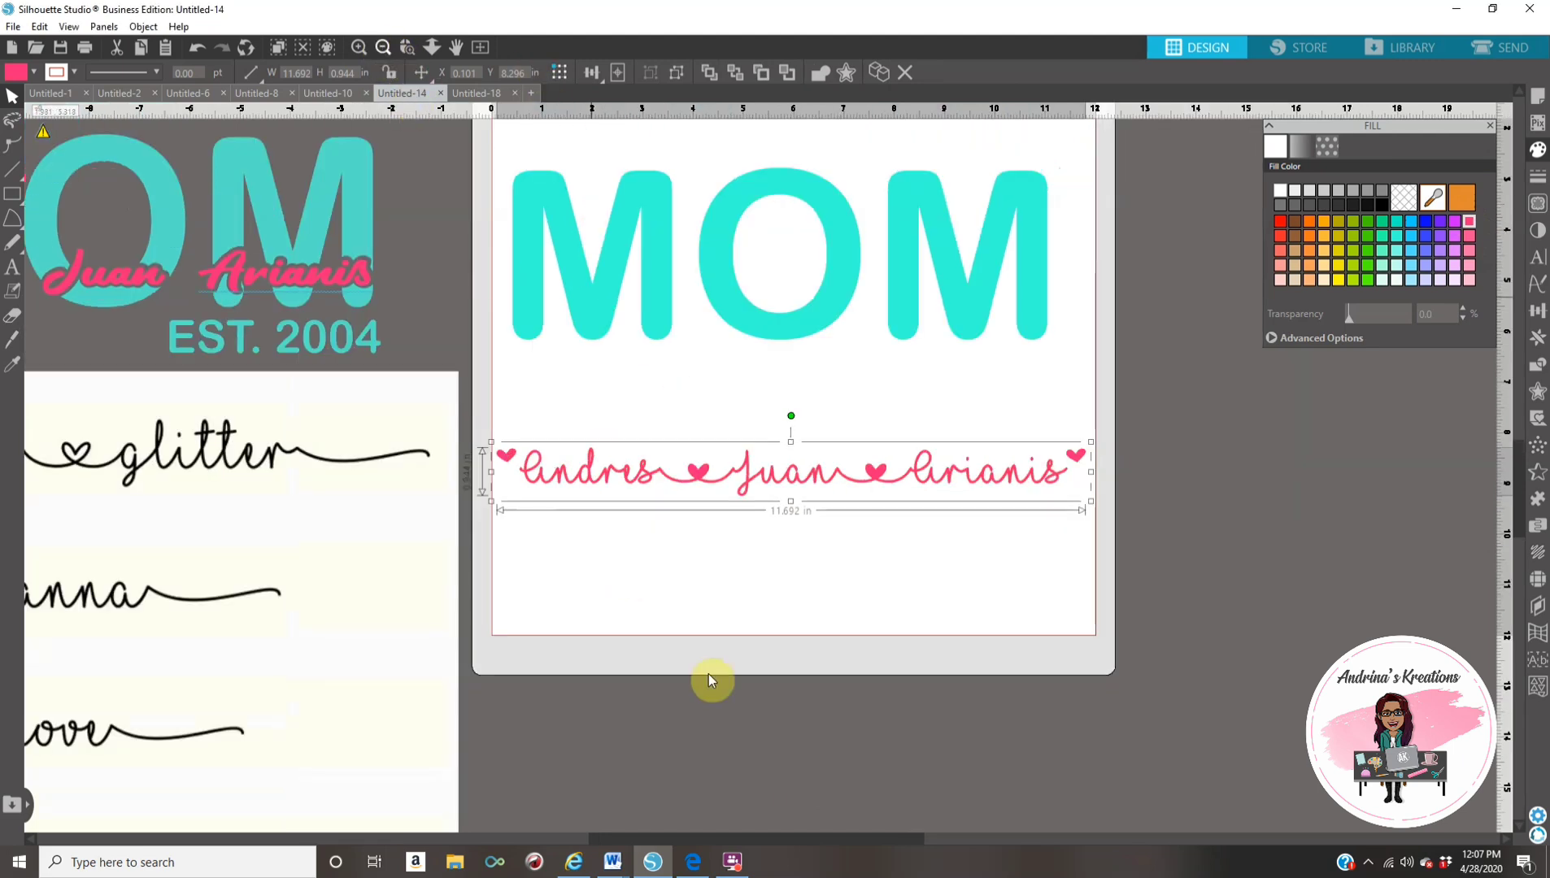
pyautogui.scroll(1, 711, 740)
pyautogui.scroll(2, 711, 741)
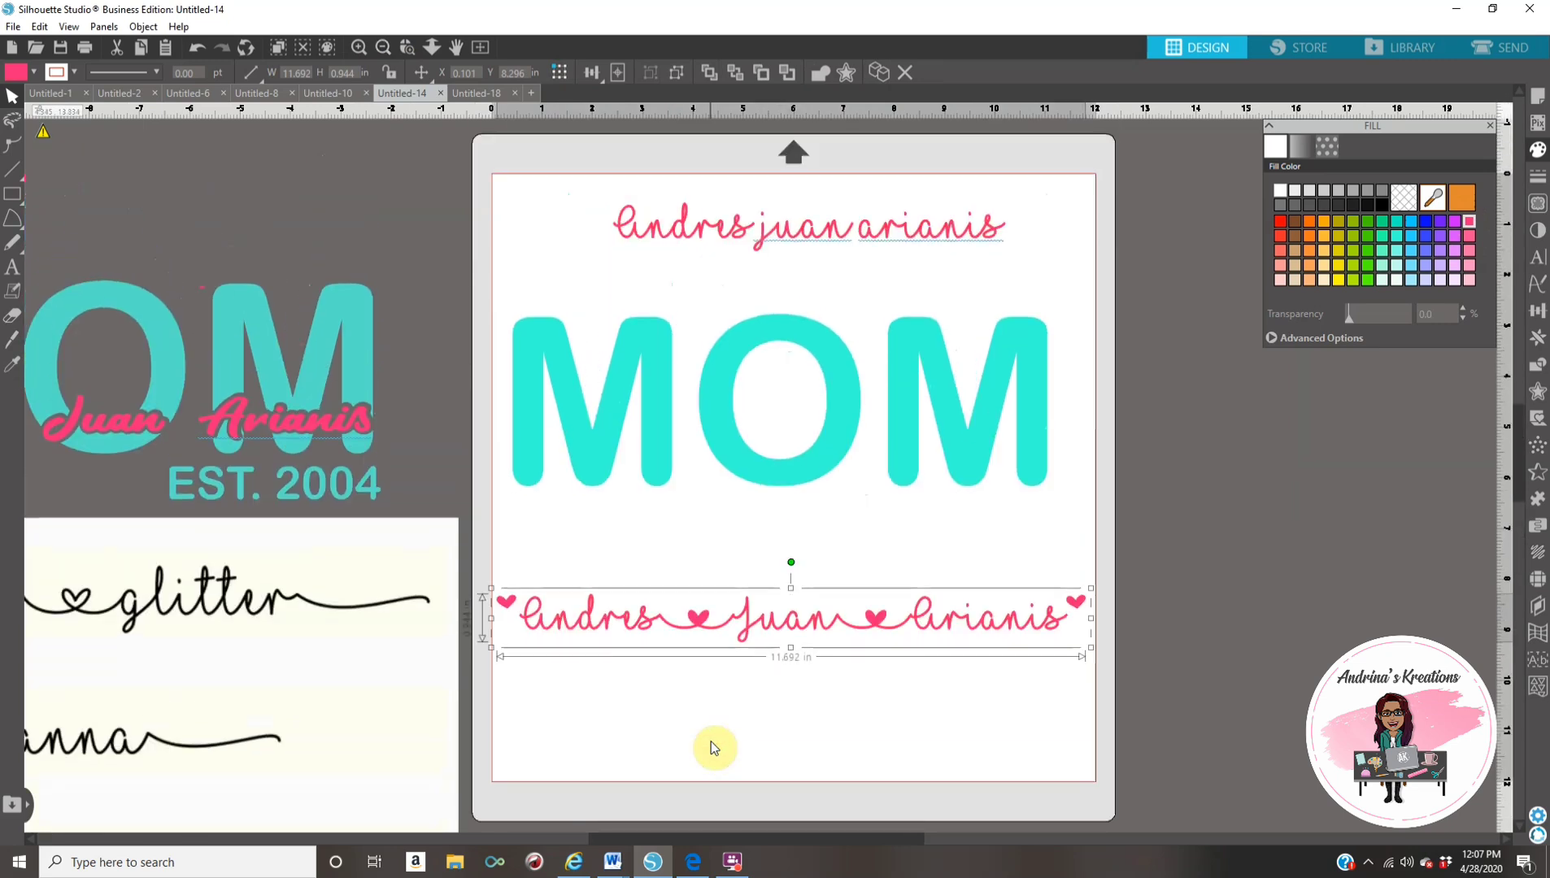
pyautogui.moveTo(831, 236); pyautogui.dragTo(41, 223)
# Step: Place the grouped heart-linked names in front of the lower half of MOM and nudge MOM slightly to centre it beneath them
pyautogui.moveTo(749, 628); pyautogui.dragTo(738, 440)
pyautogui.rightClick(738, 450)
pyautogui.click(893, 675)
pyautogui.moveTo(844, 390); pyautogui.dragTo(852, 389)
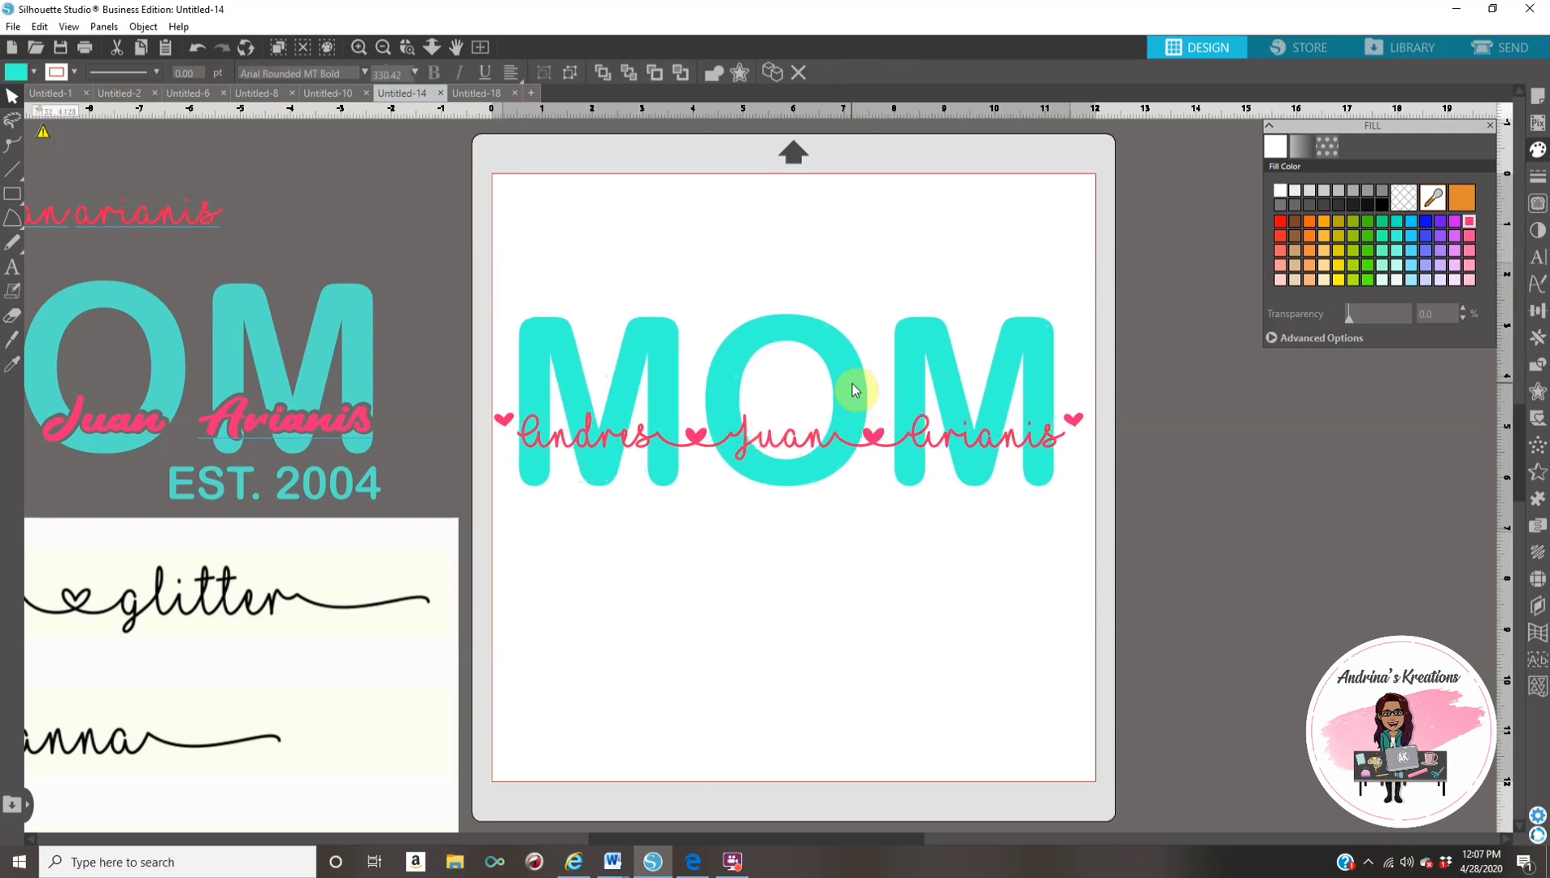
# Step: Create a narrow rounded offset around the heart-linked names group
pyautogui.click(968, 670)
pyautogui.click(699, 445)
pyautogui.click(696, 440)
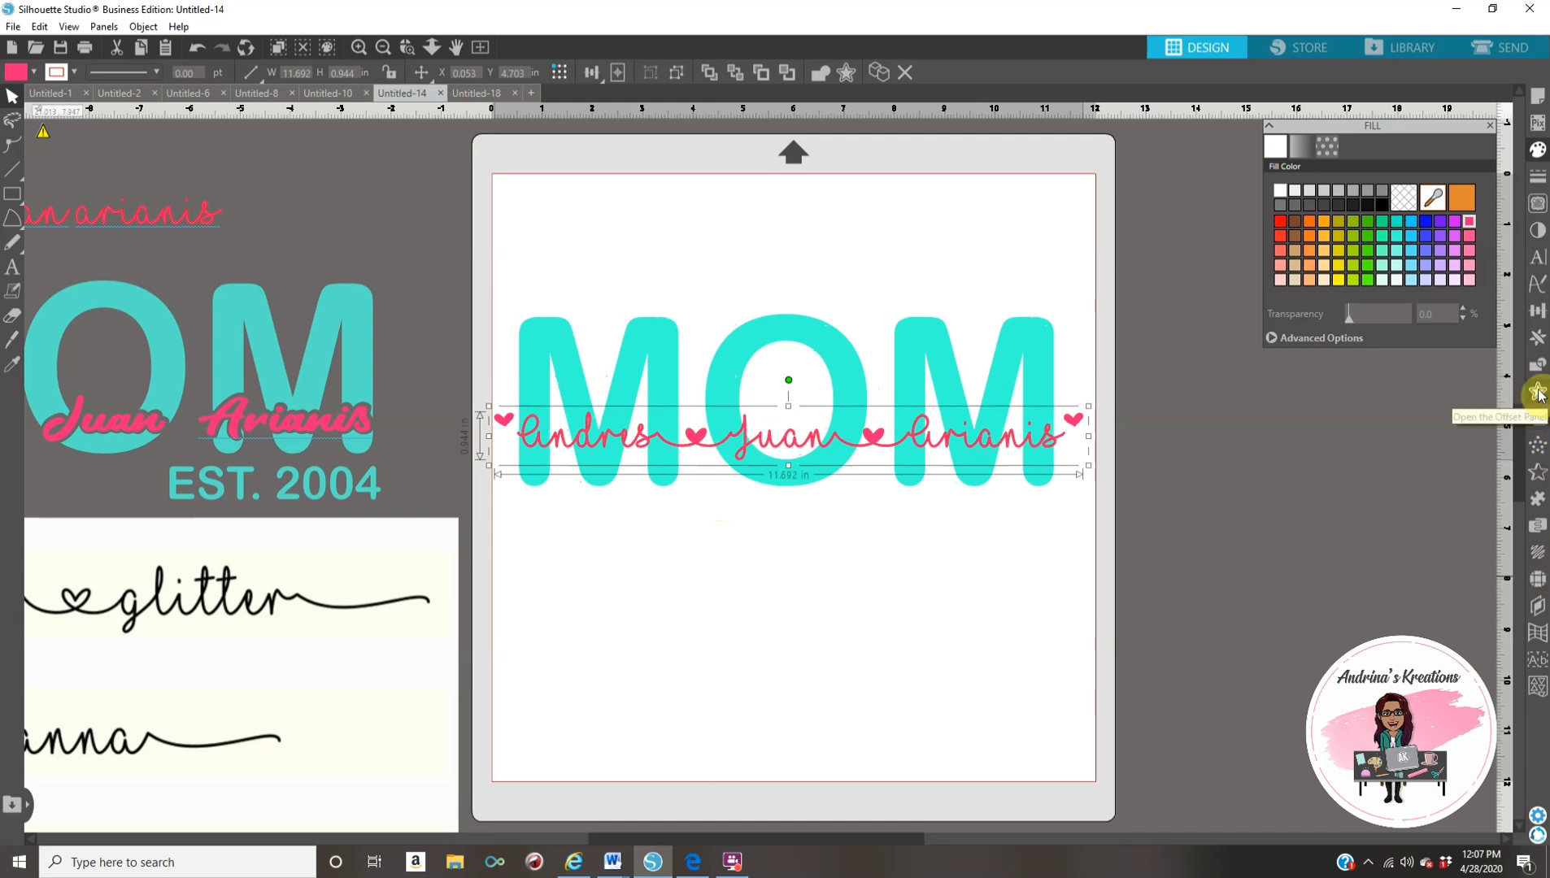
pyautogui.click(1539, 395)
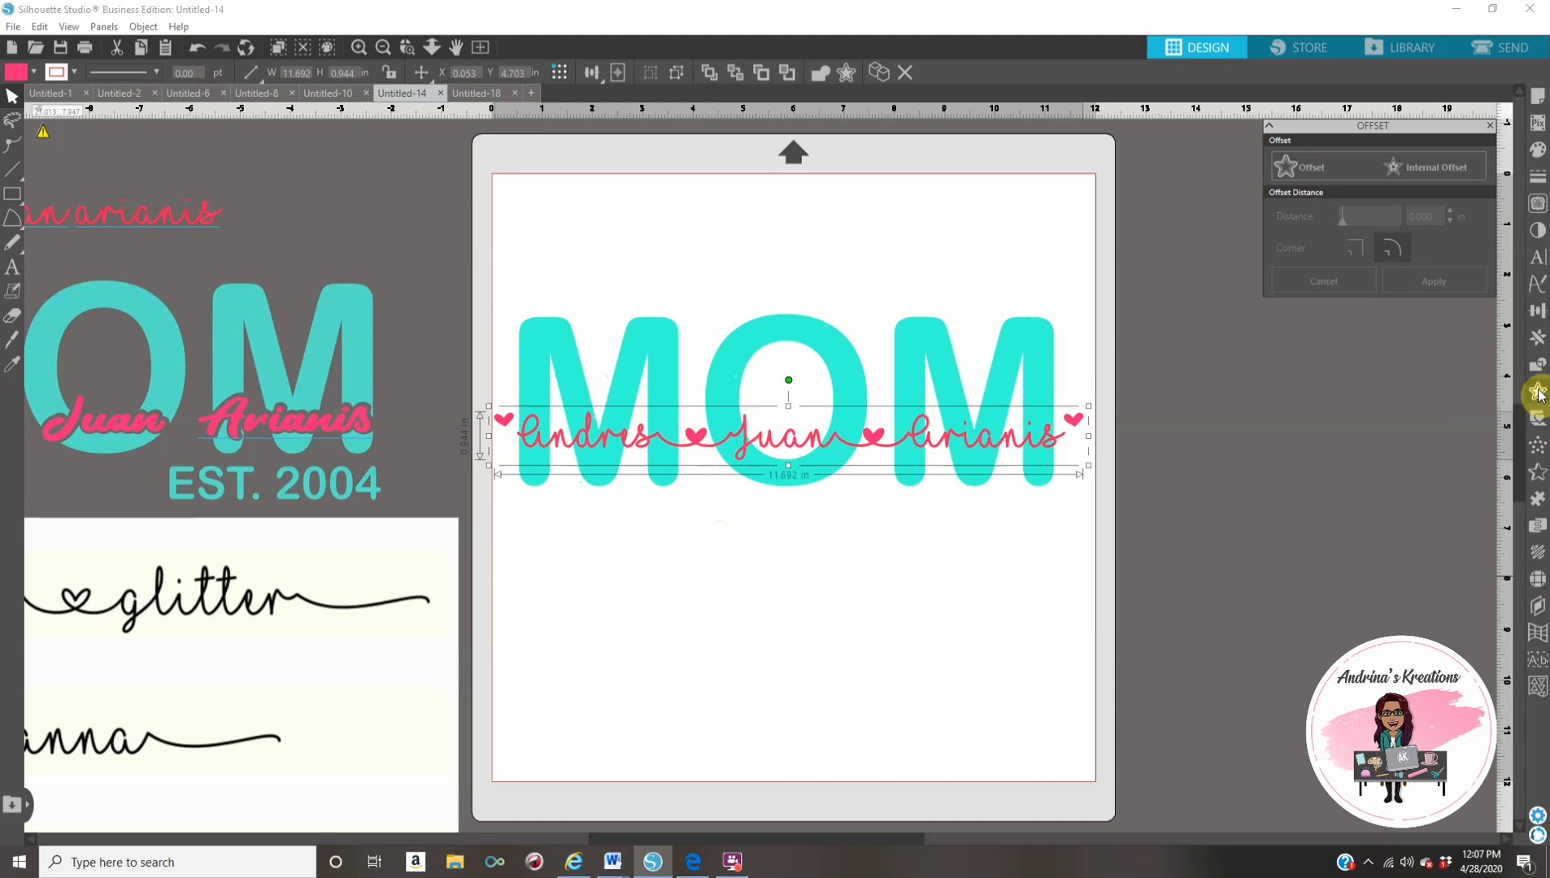
pyautogui.click(1307, 169)
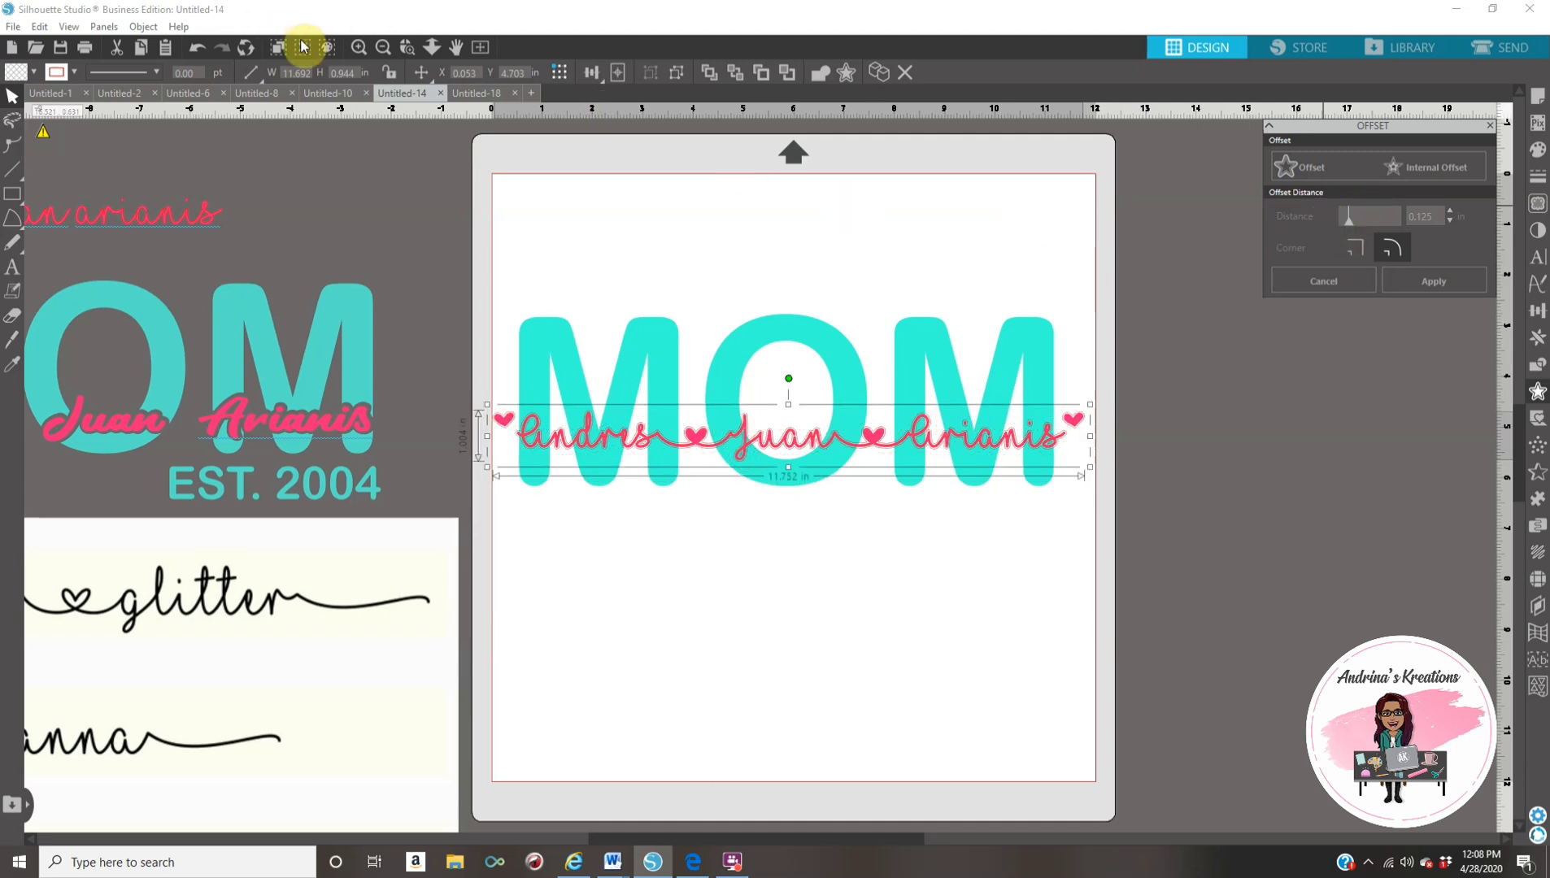
pyautogui.click(359, 46)
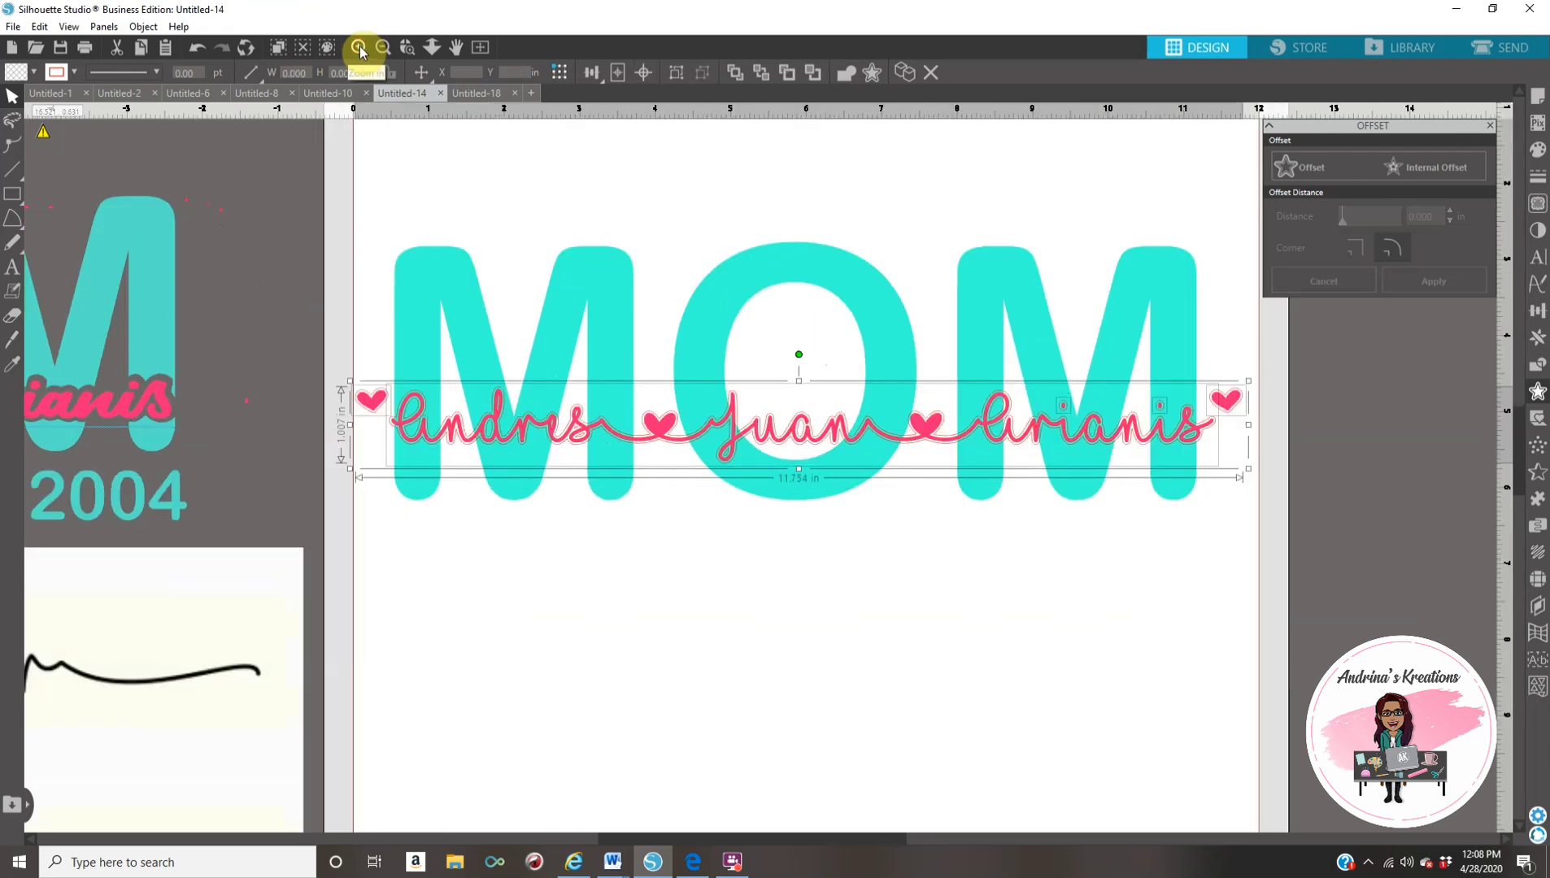
pyautogui.click(359, 46)
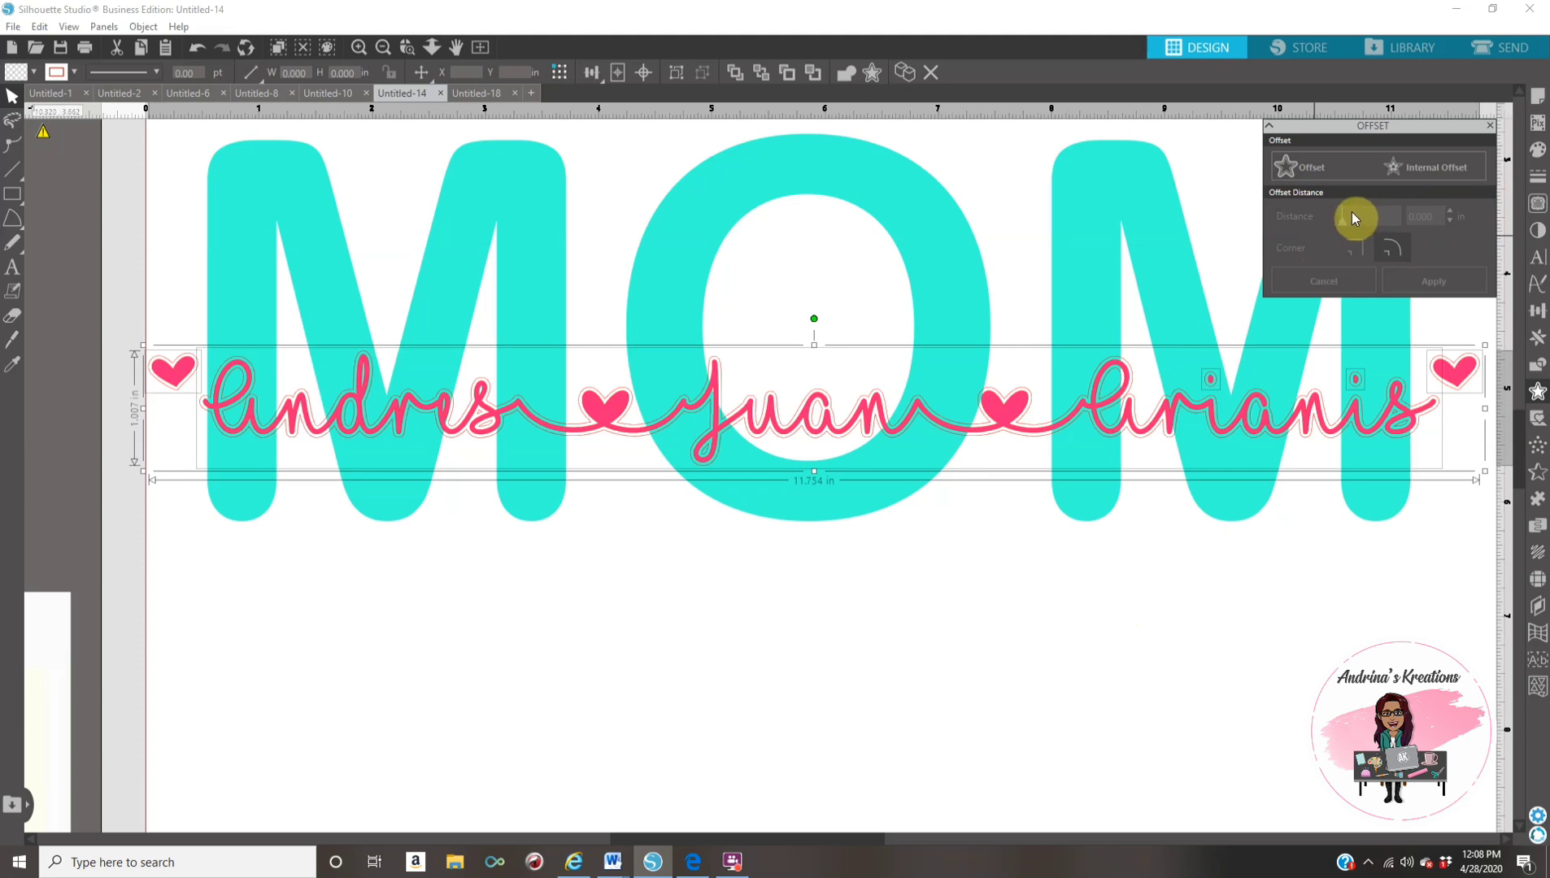
pyautogui.click(1108, 668)
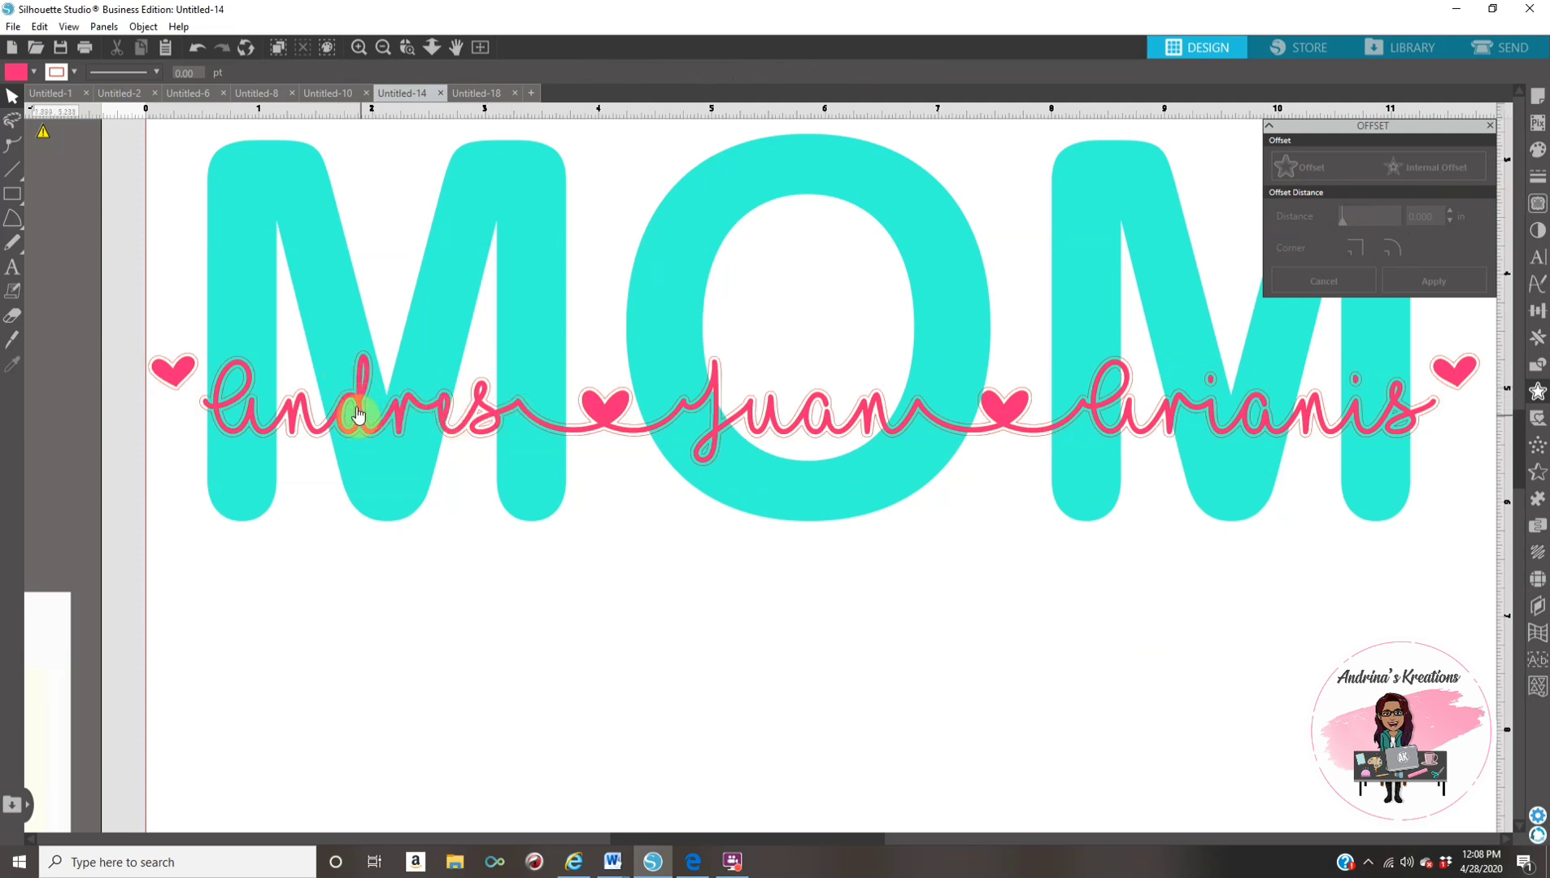
# Step: Move the pink names below MOM and cut the offset outlines out of the MOM letters with Subtract All
pyautogui.moveTo(357, 405); pyautogui.dragTo(361, 764)
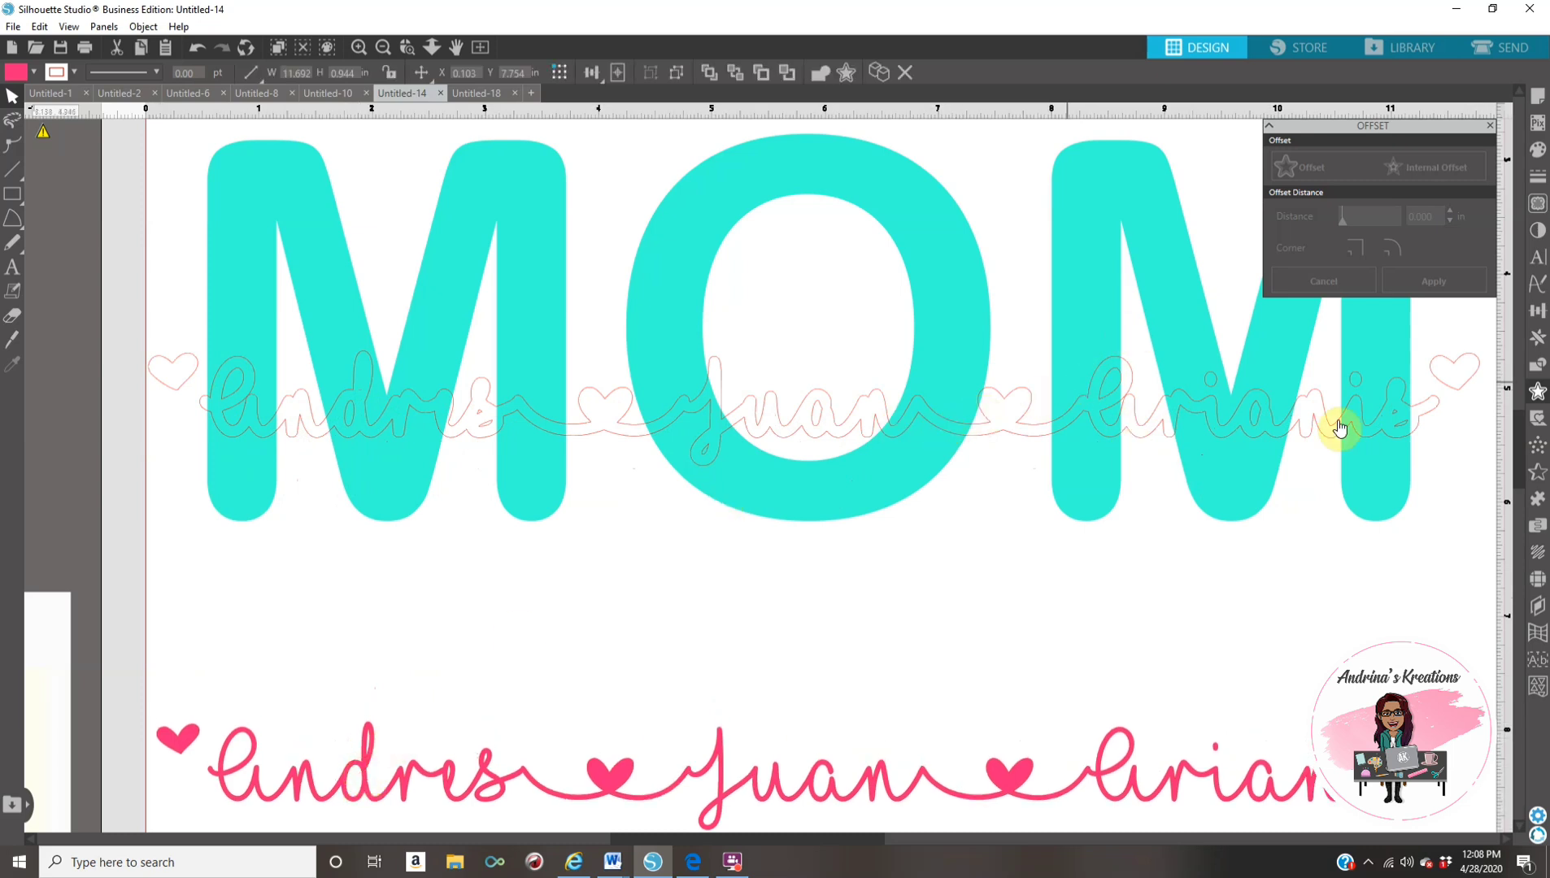
pyautogui.click(1488, 129)
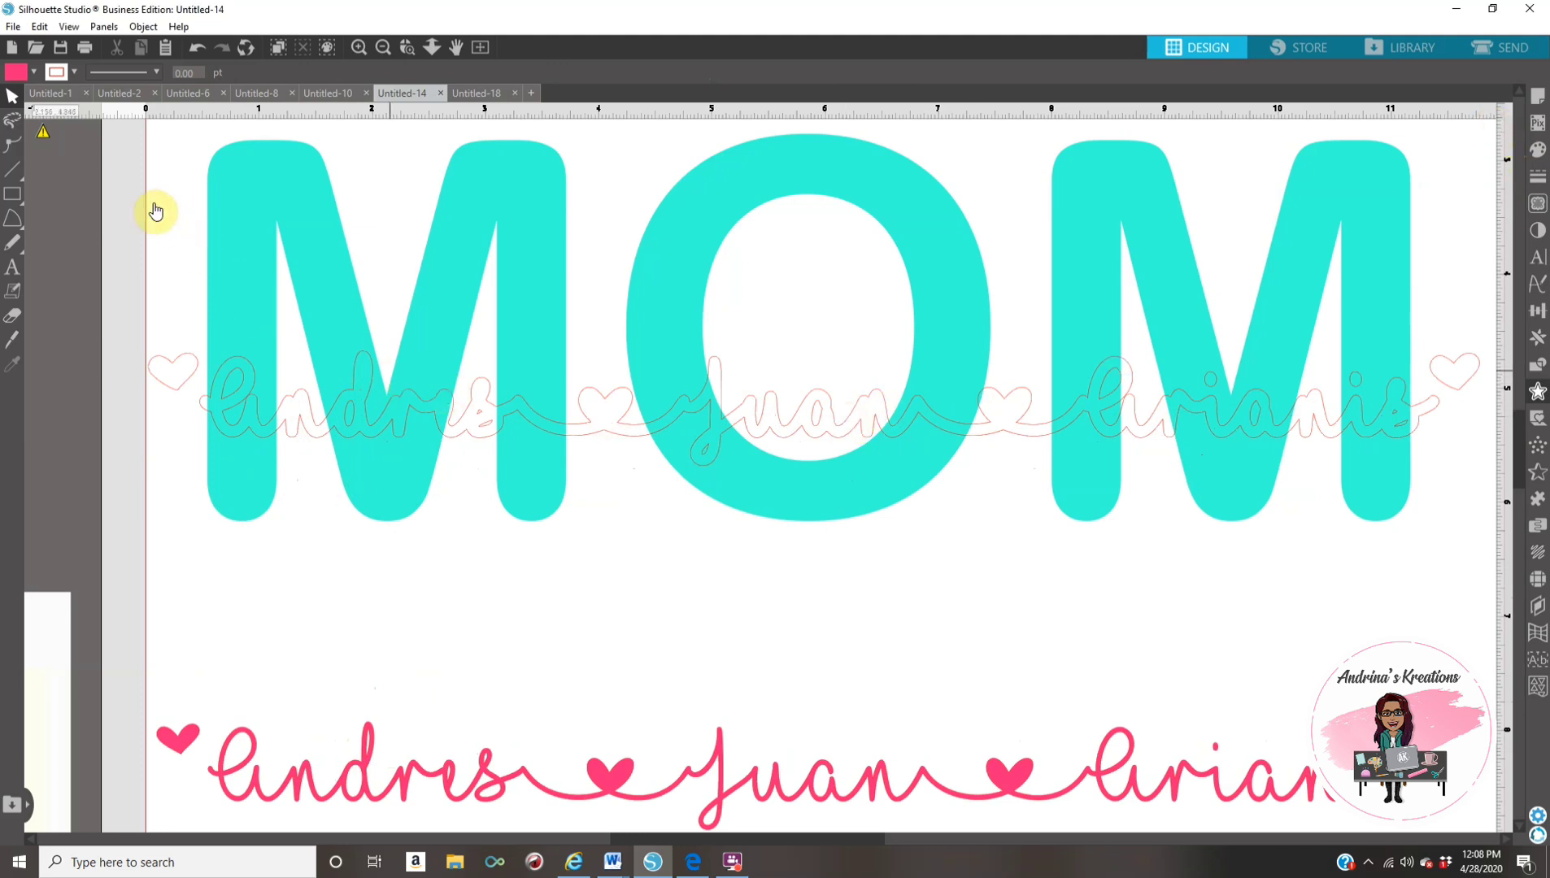
pyautogui.moveTo(104, 130); pyautogui.dragTo(297, 447)
pyautogui.moveTo(397, 517); pyautogui.dragTo(1479, 602)
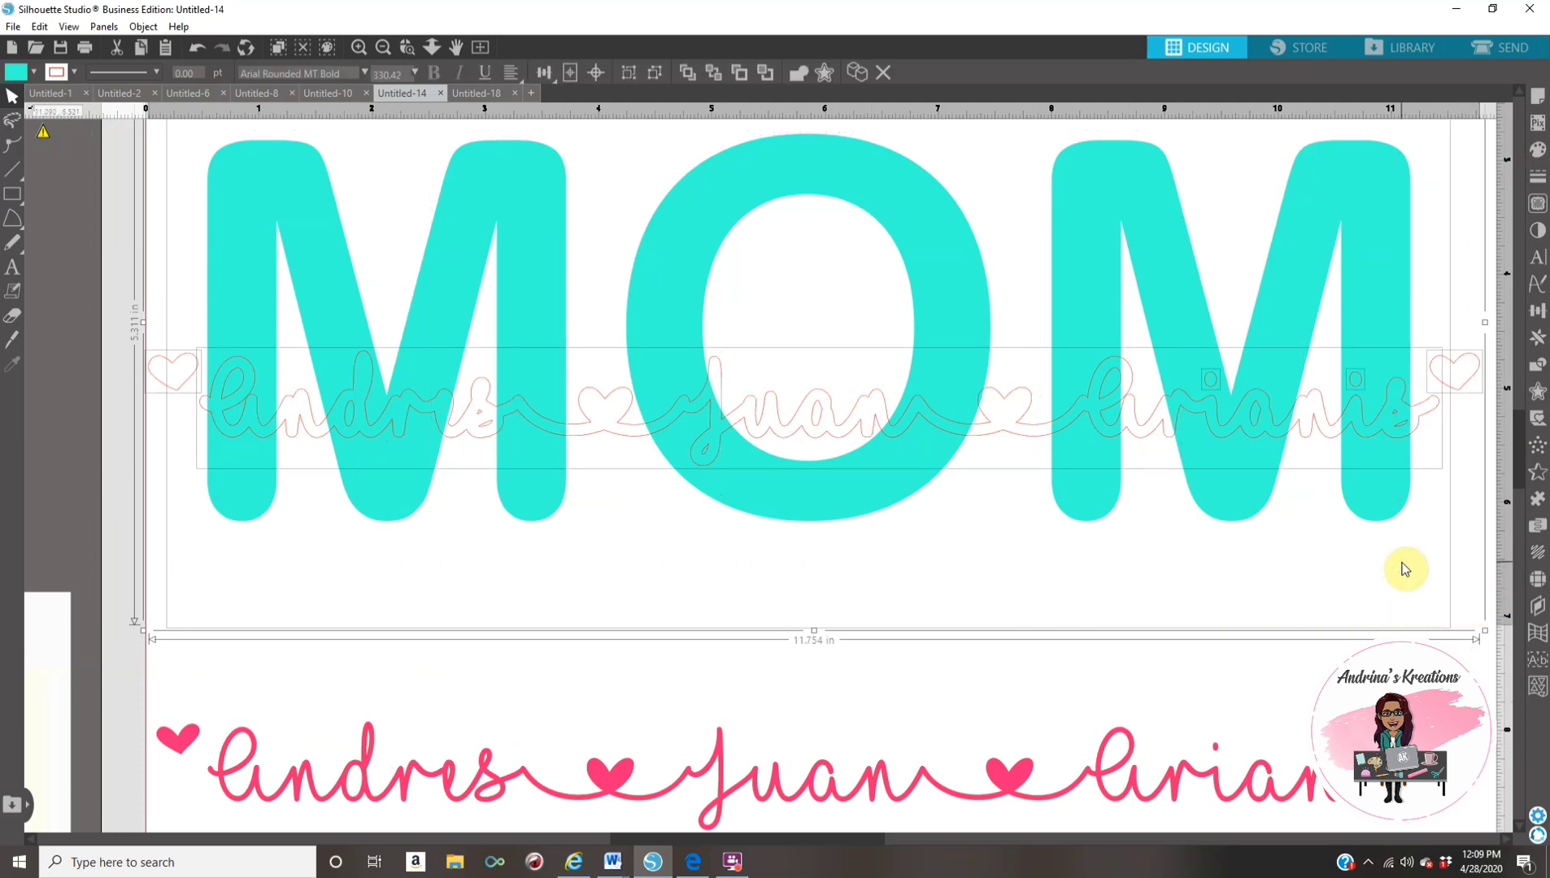
pyautogui.click(1537, 366)
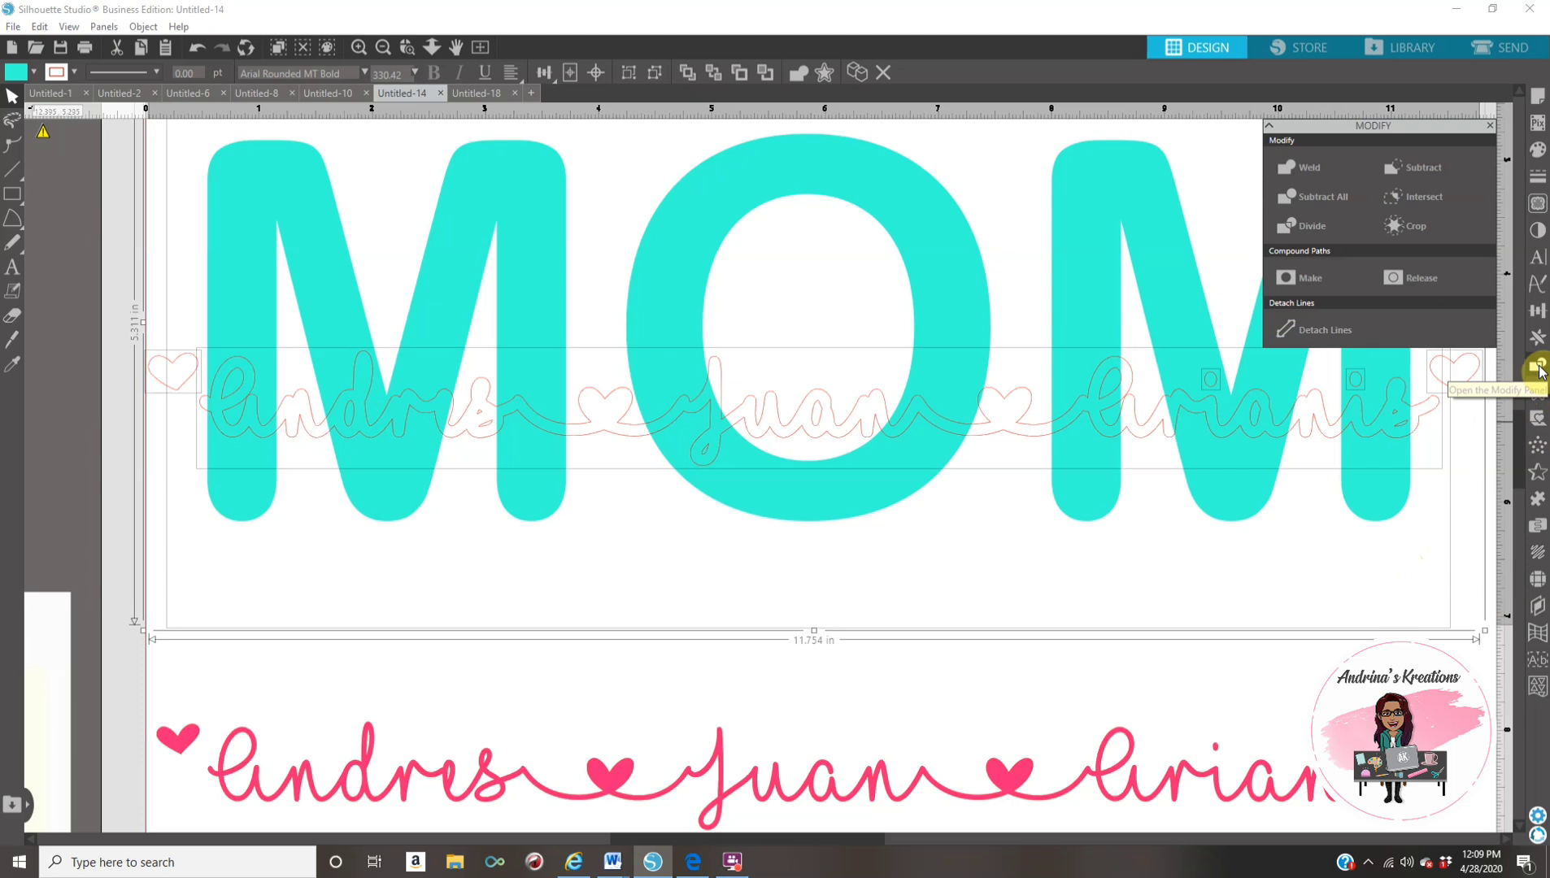
pyautogui.click(1315, 198)
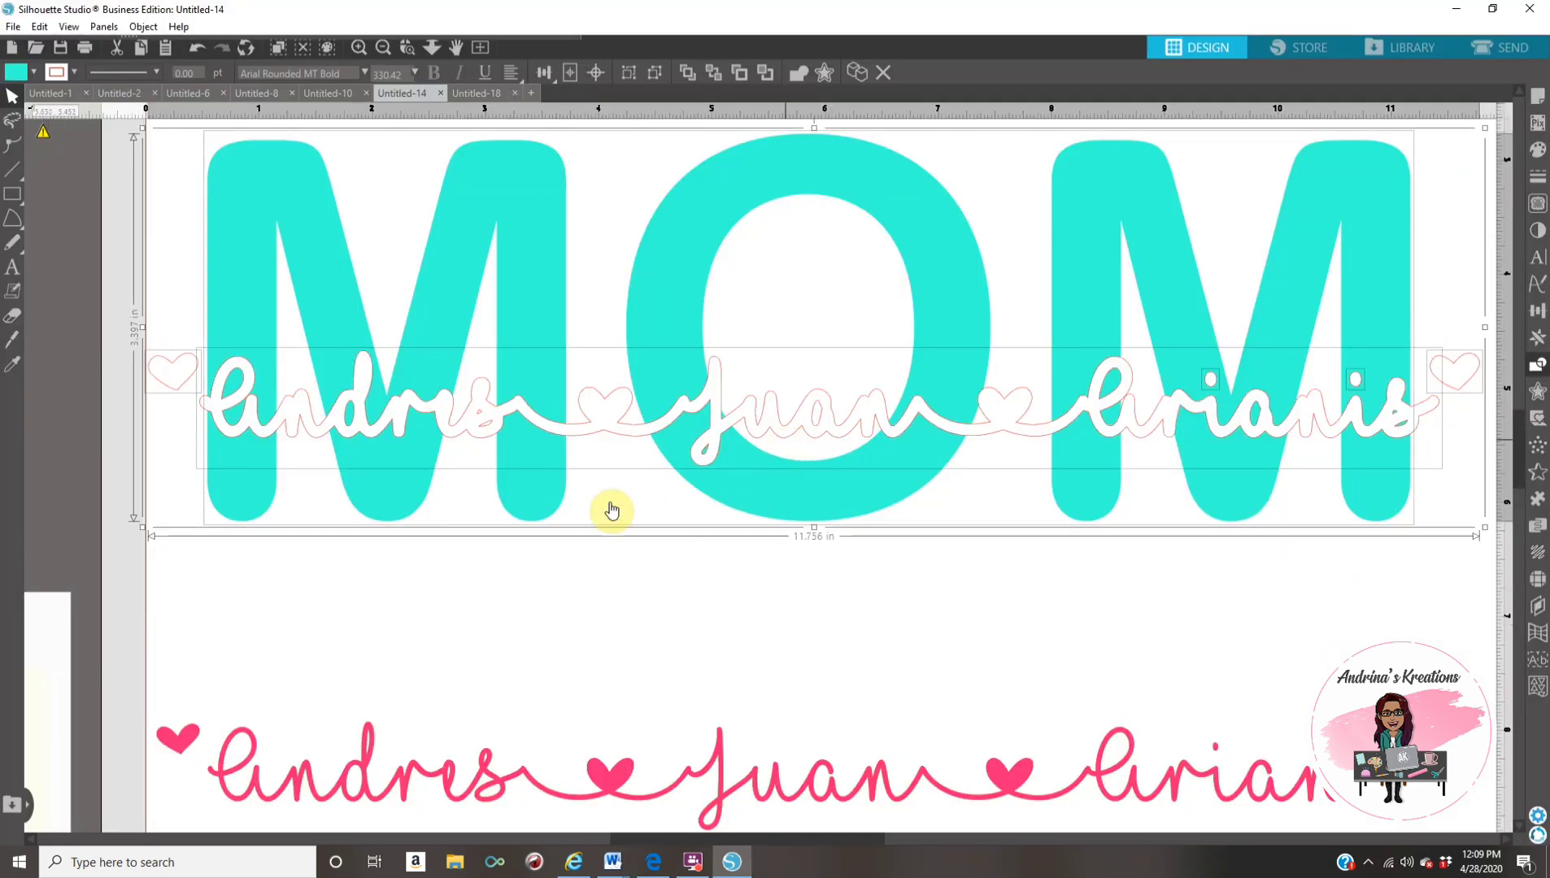
pyautogui.click(938, 621)
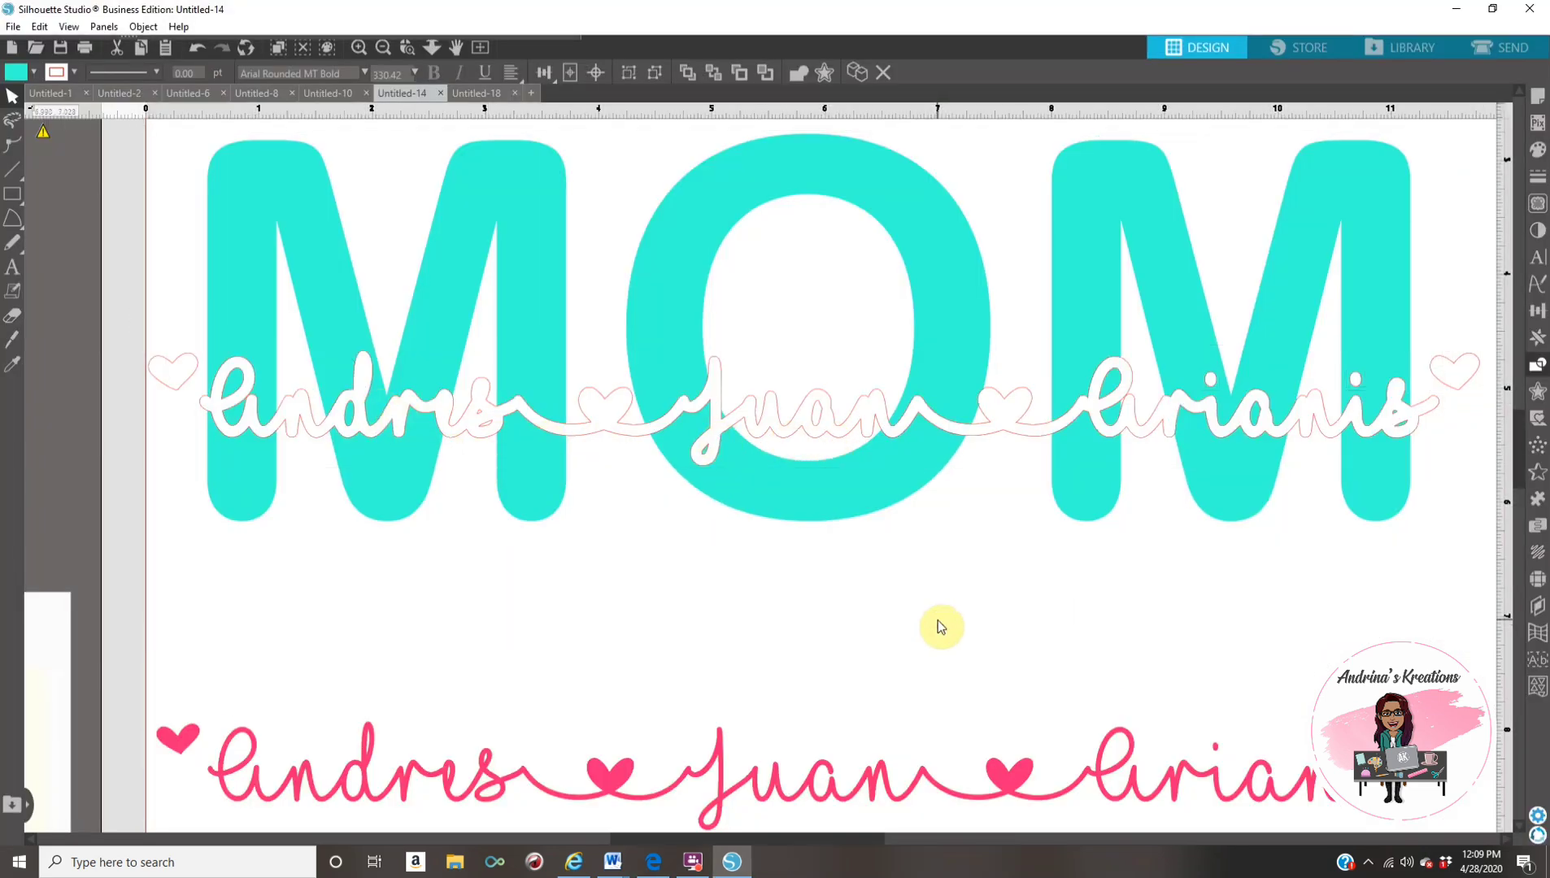
# Step: Delete the leftover offset outline of the names and the two outer heart outlines around MOM
pyautogui.click(1004, 439)
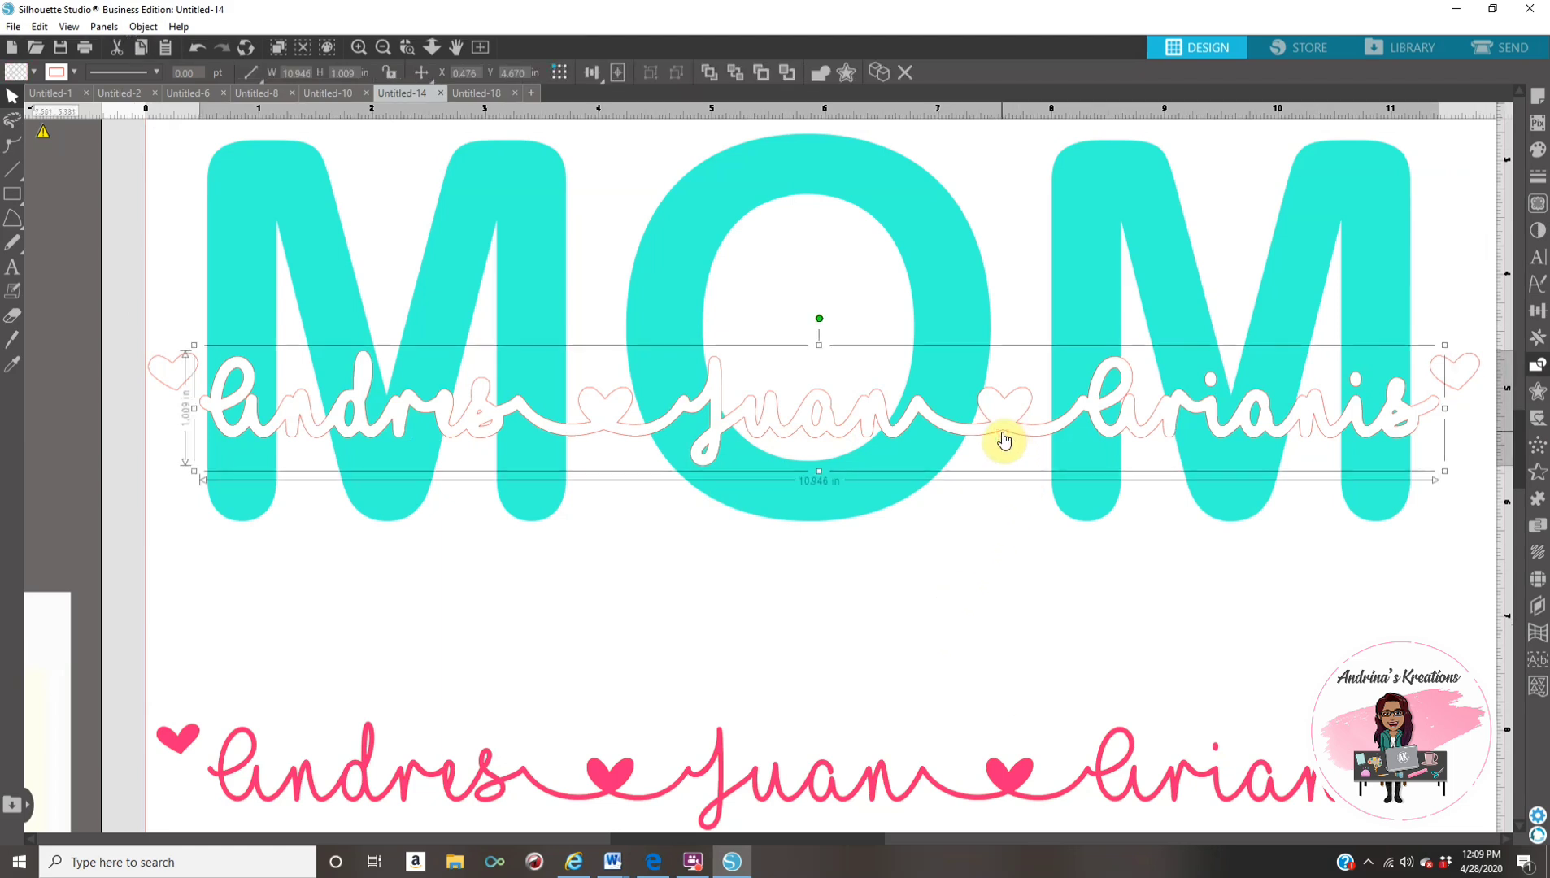
pyautogui.press('Delete')
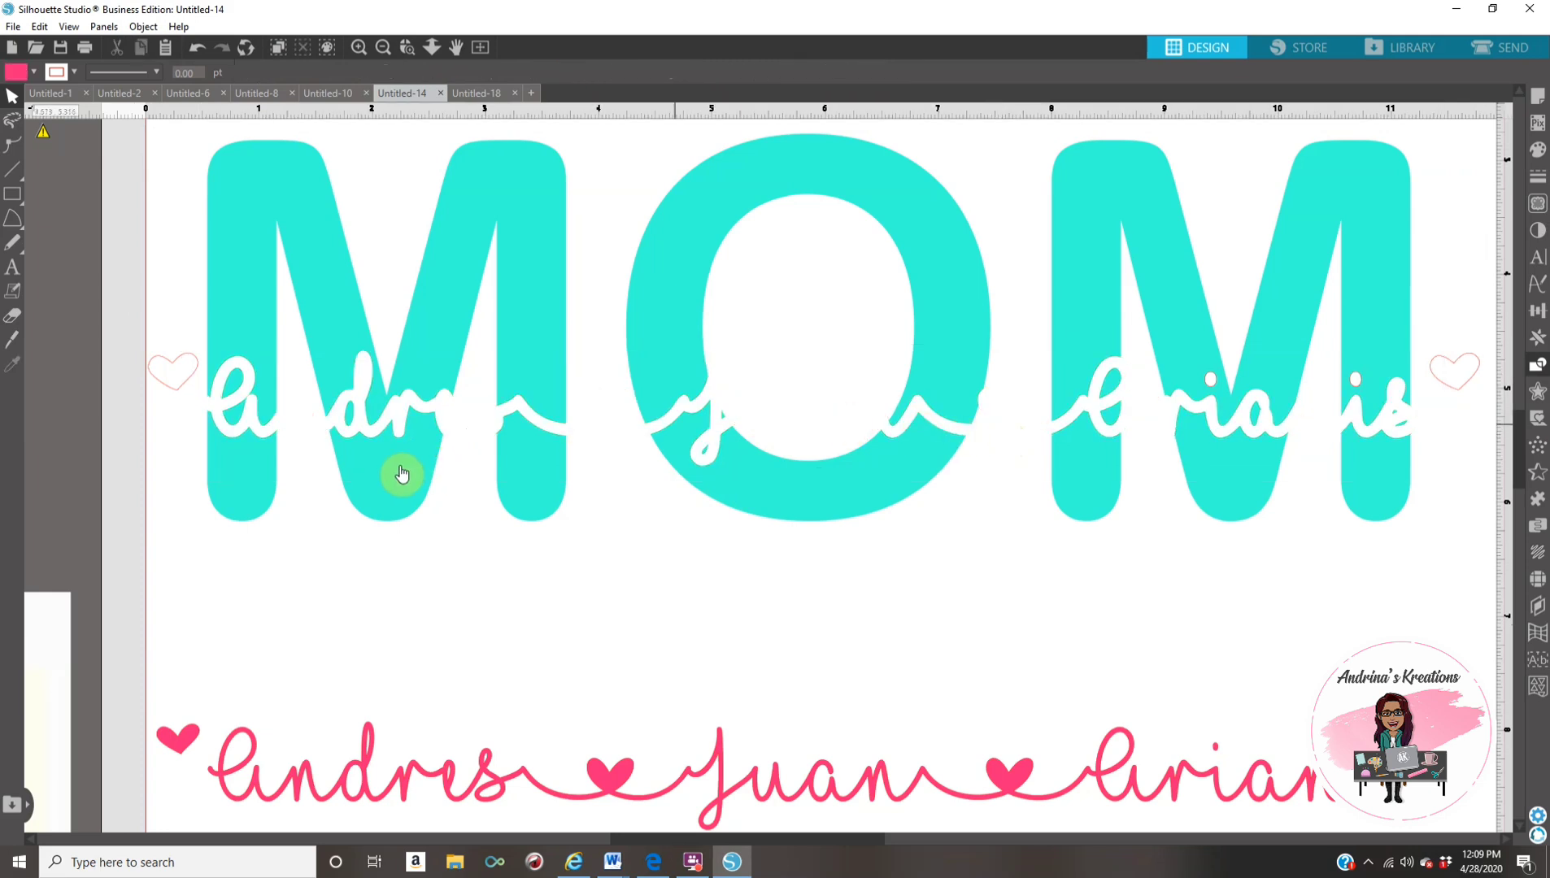
pyautogui.click(180, 396)
pyautogui.moveTo(180, 396); pyautogui.dragTo(1453, 394)
pyautogui.press('Delete')
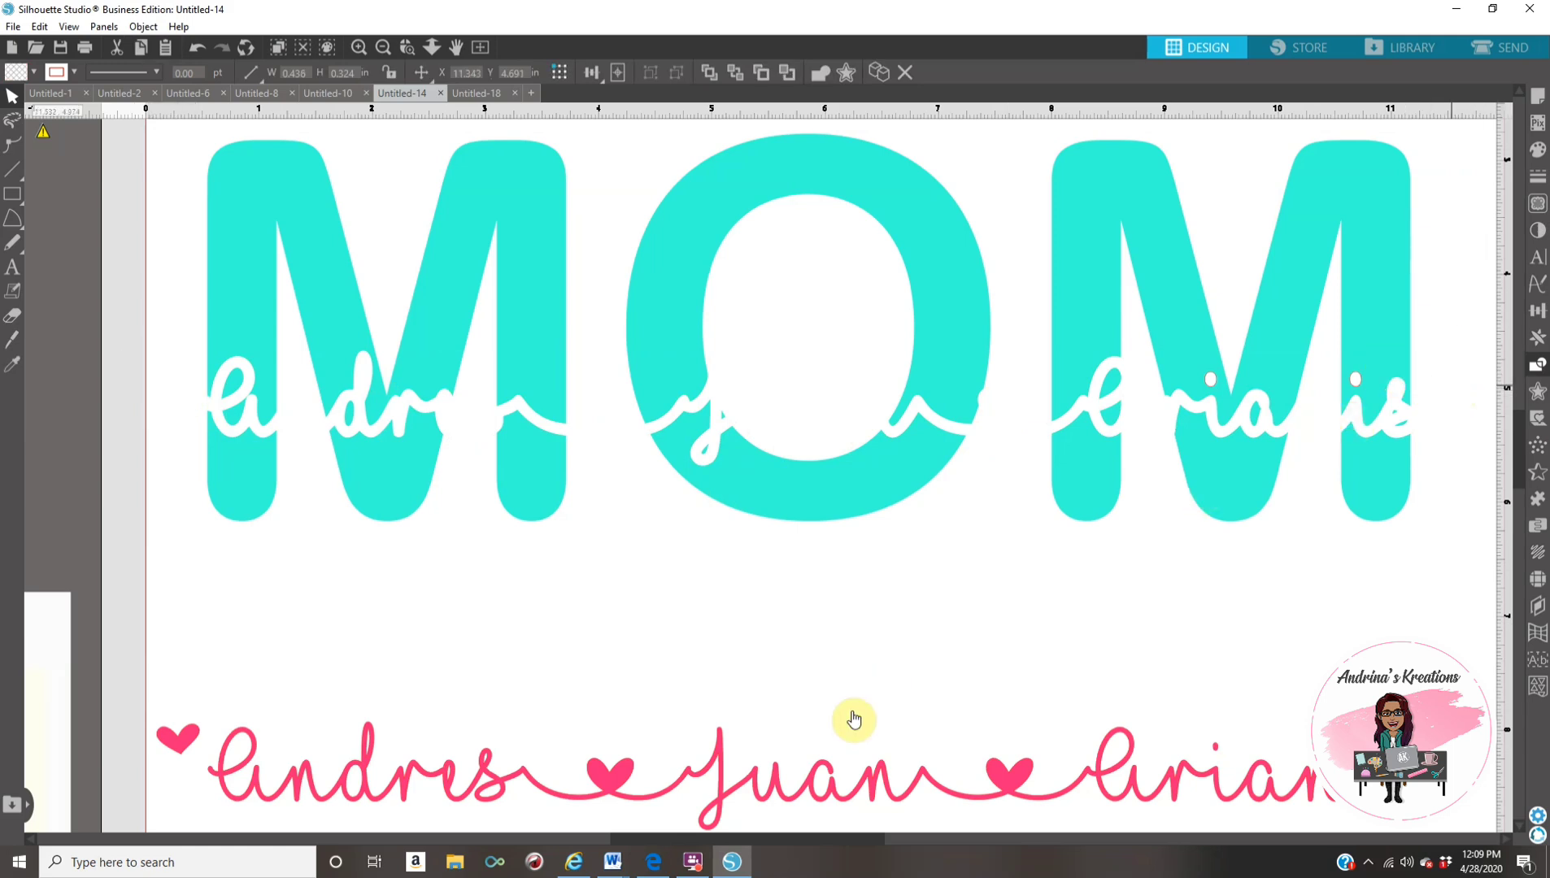
# Step: Fit the pink names back into their cut-out in MOM and delete the leftover dot outlines over the last name's i's
pyautogui.moveTo(715, 753); pyautogui.dragTo(711, 398)
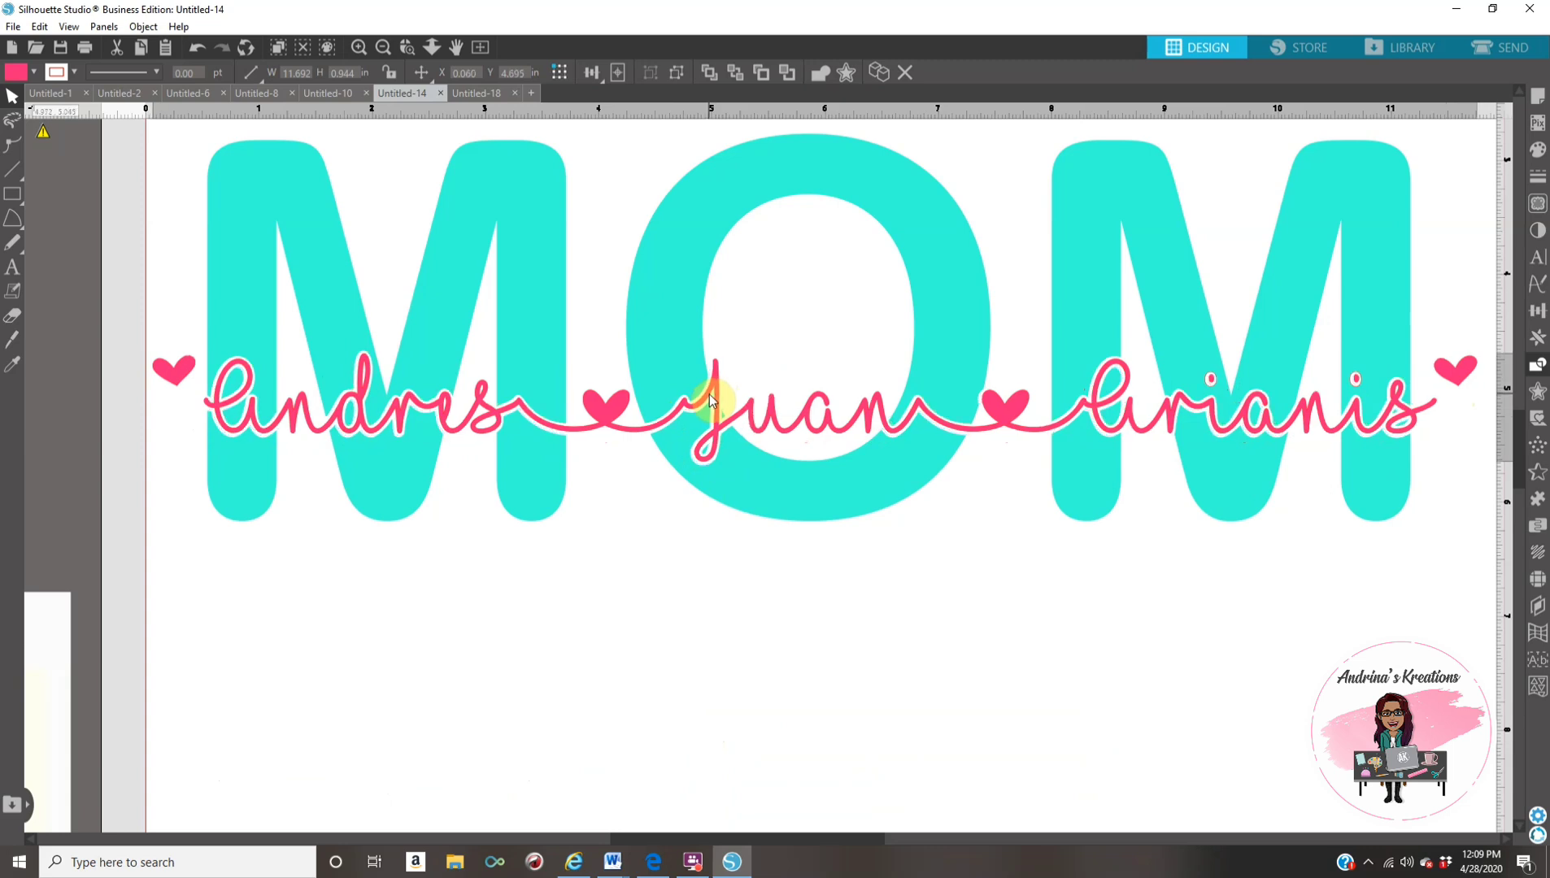
pyautogui.click(628, 790)
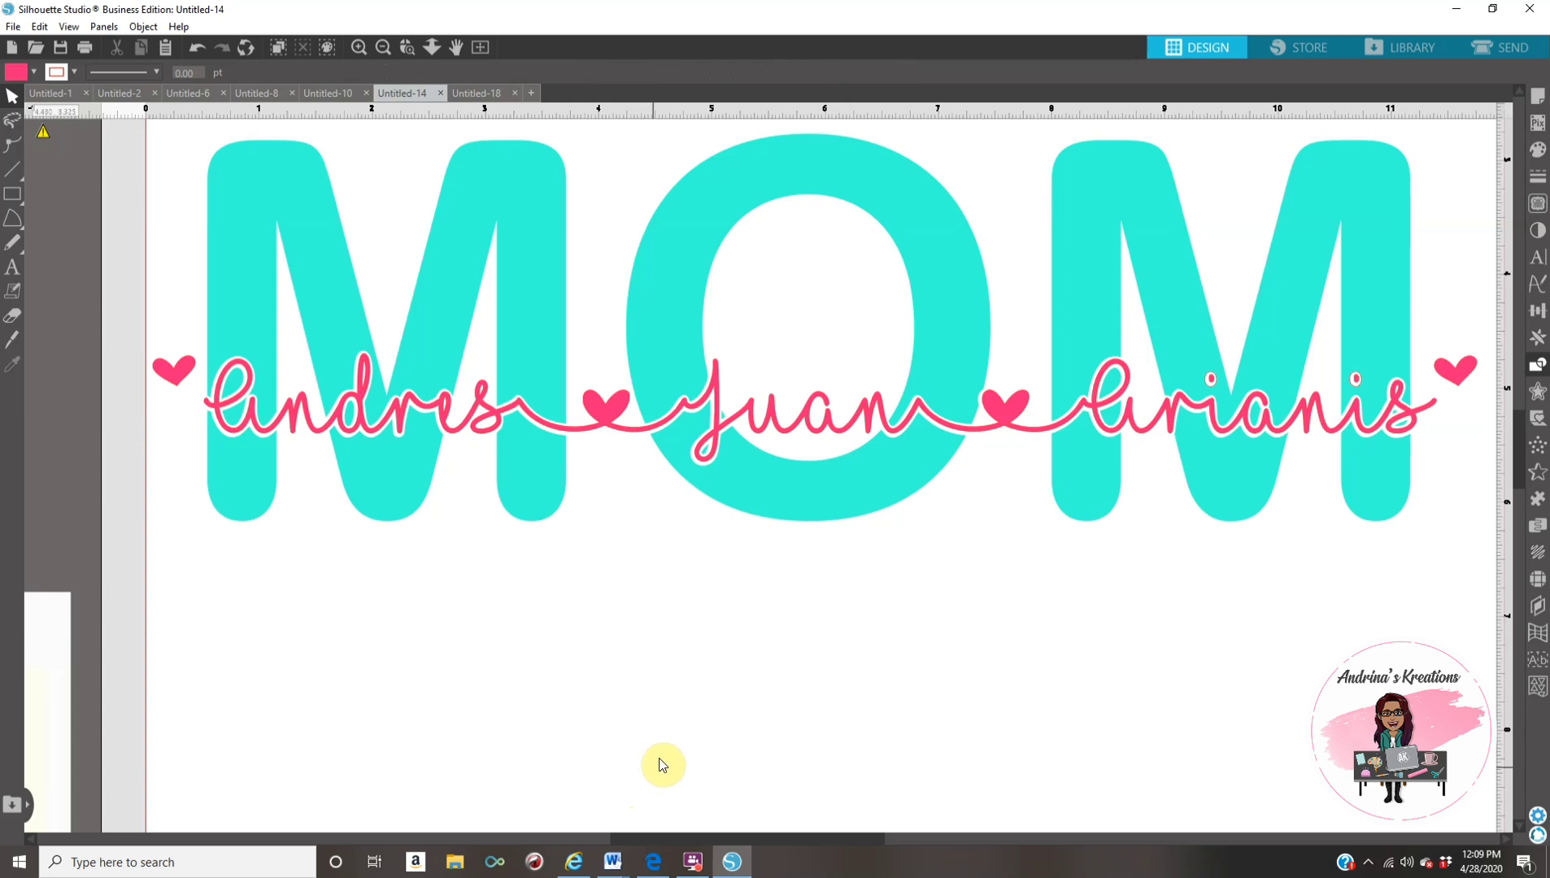
pyautogui.click(1209, 382)
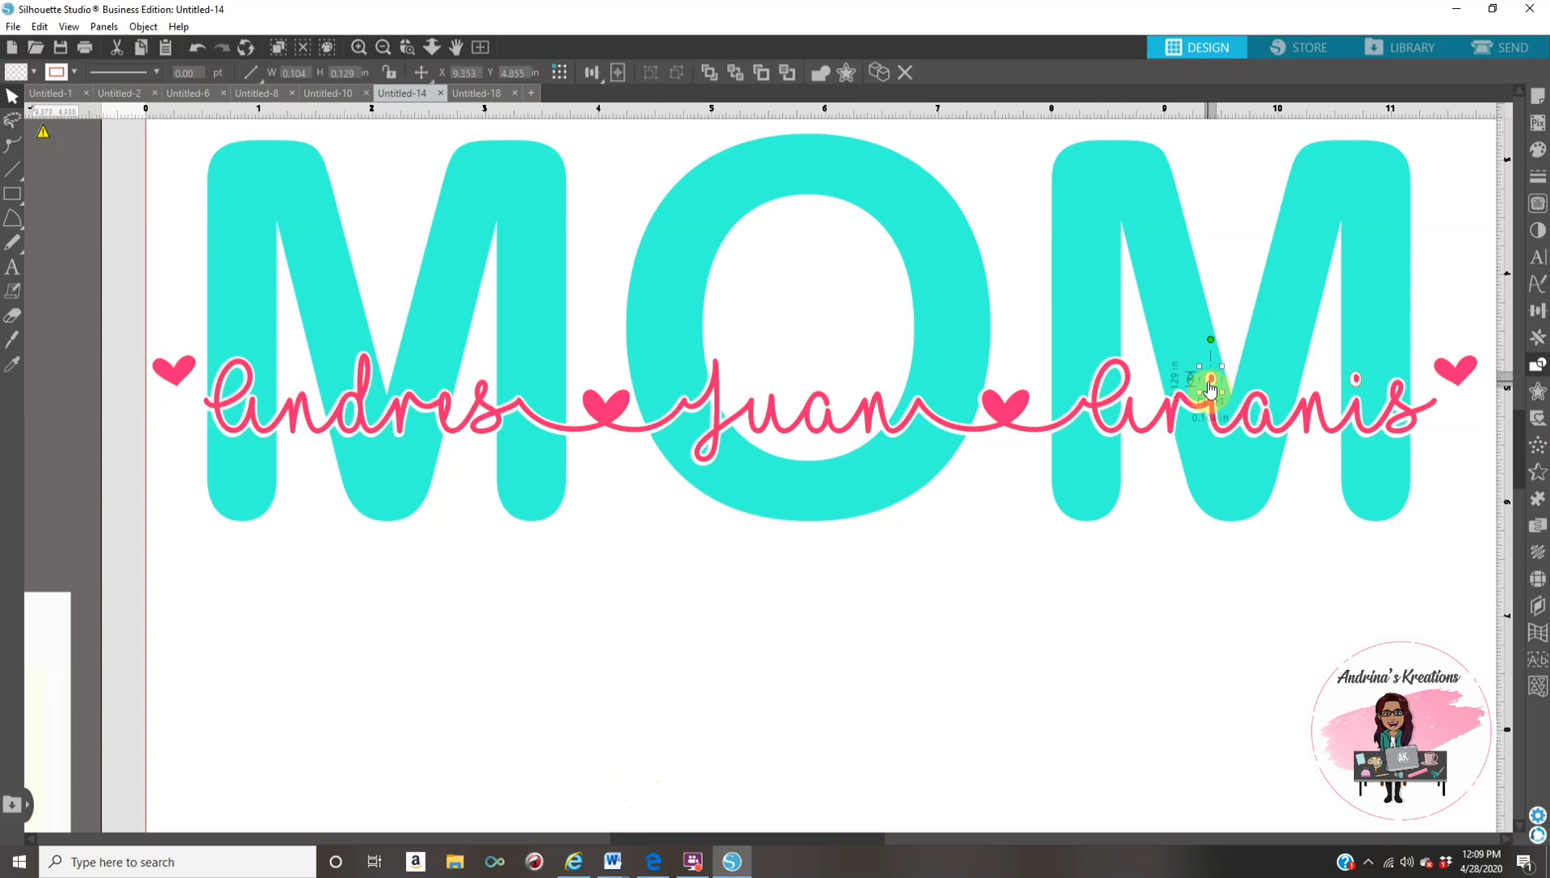
pyautogui.moveTo(1209, 388); pyautogui.dragTo(1356, 391)
pyautogui.click(1356, 392)
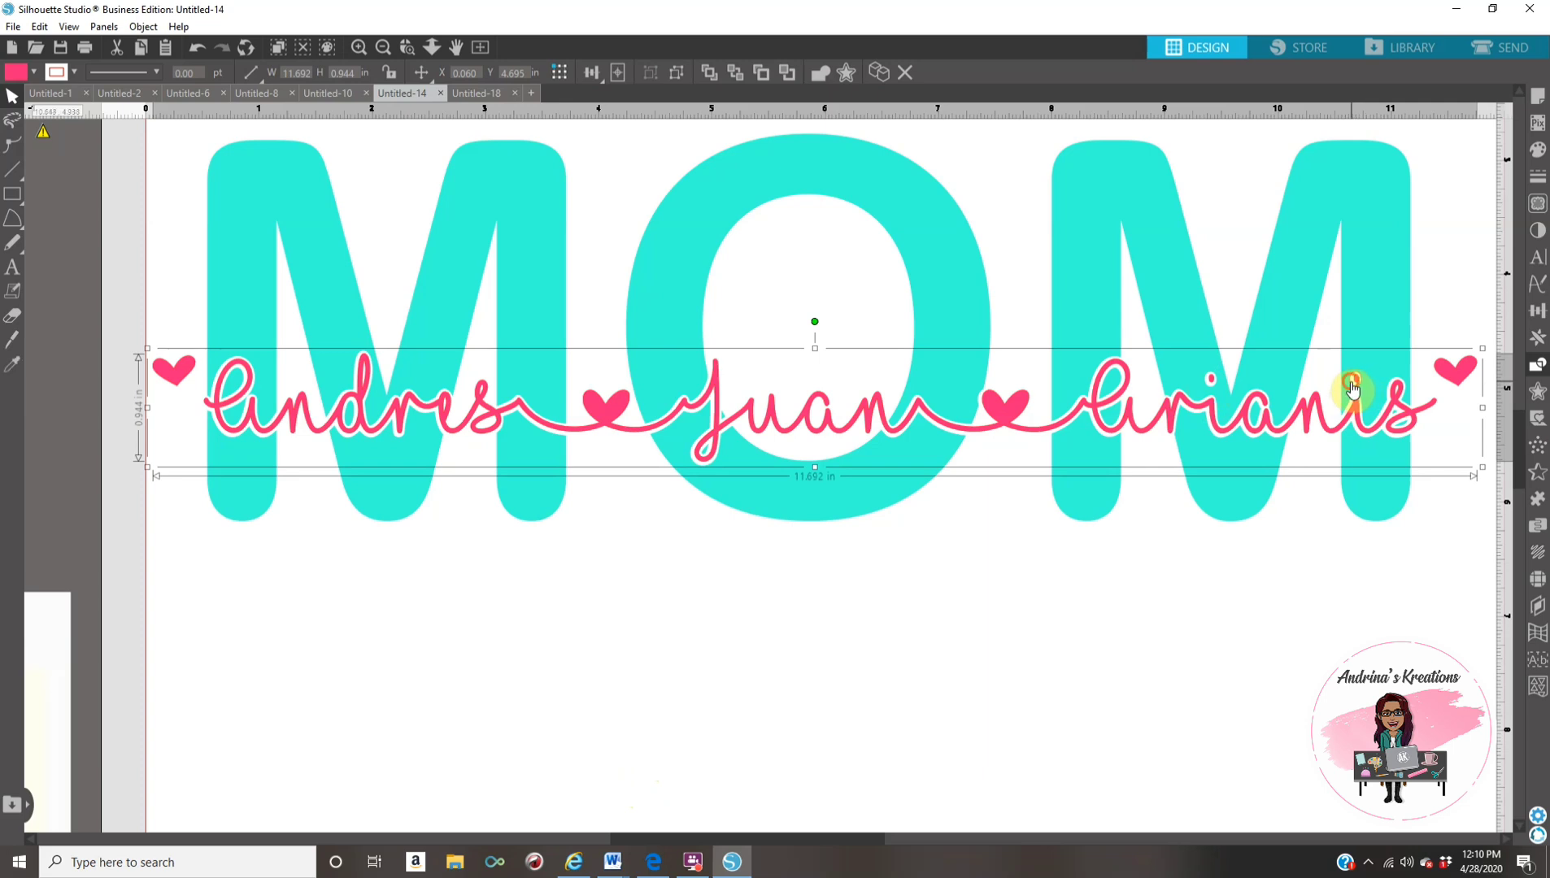
pyautogui.click(1353, 384)
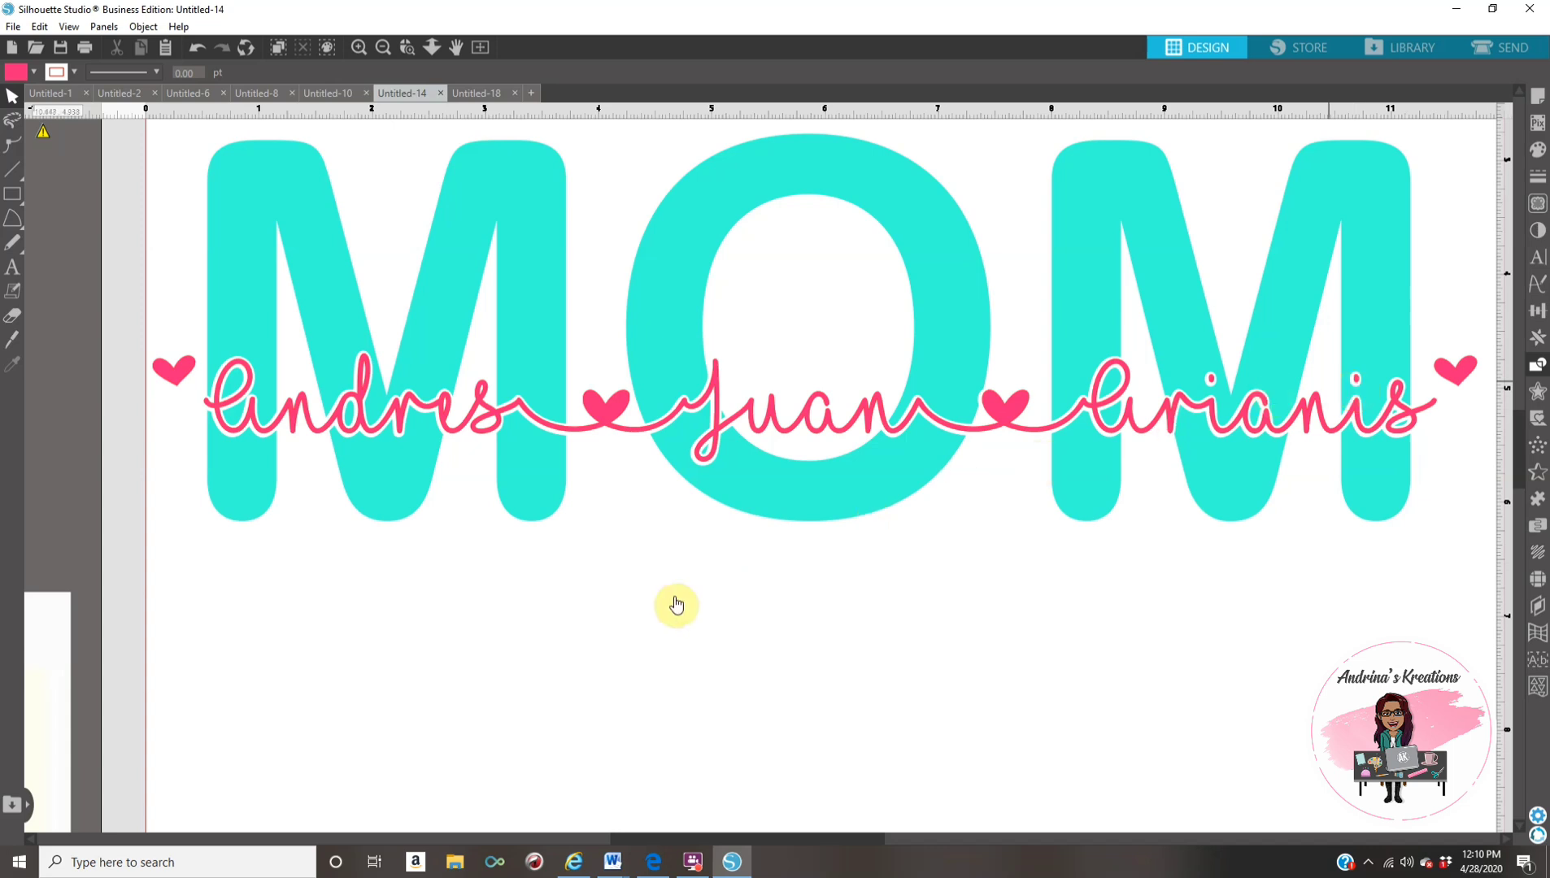
pyautogui.click(257, 425)
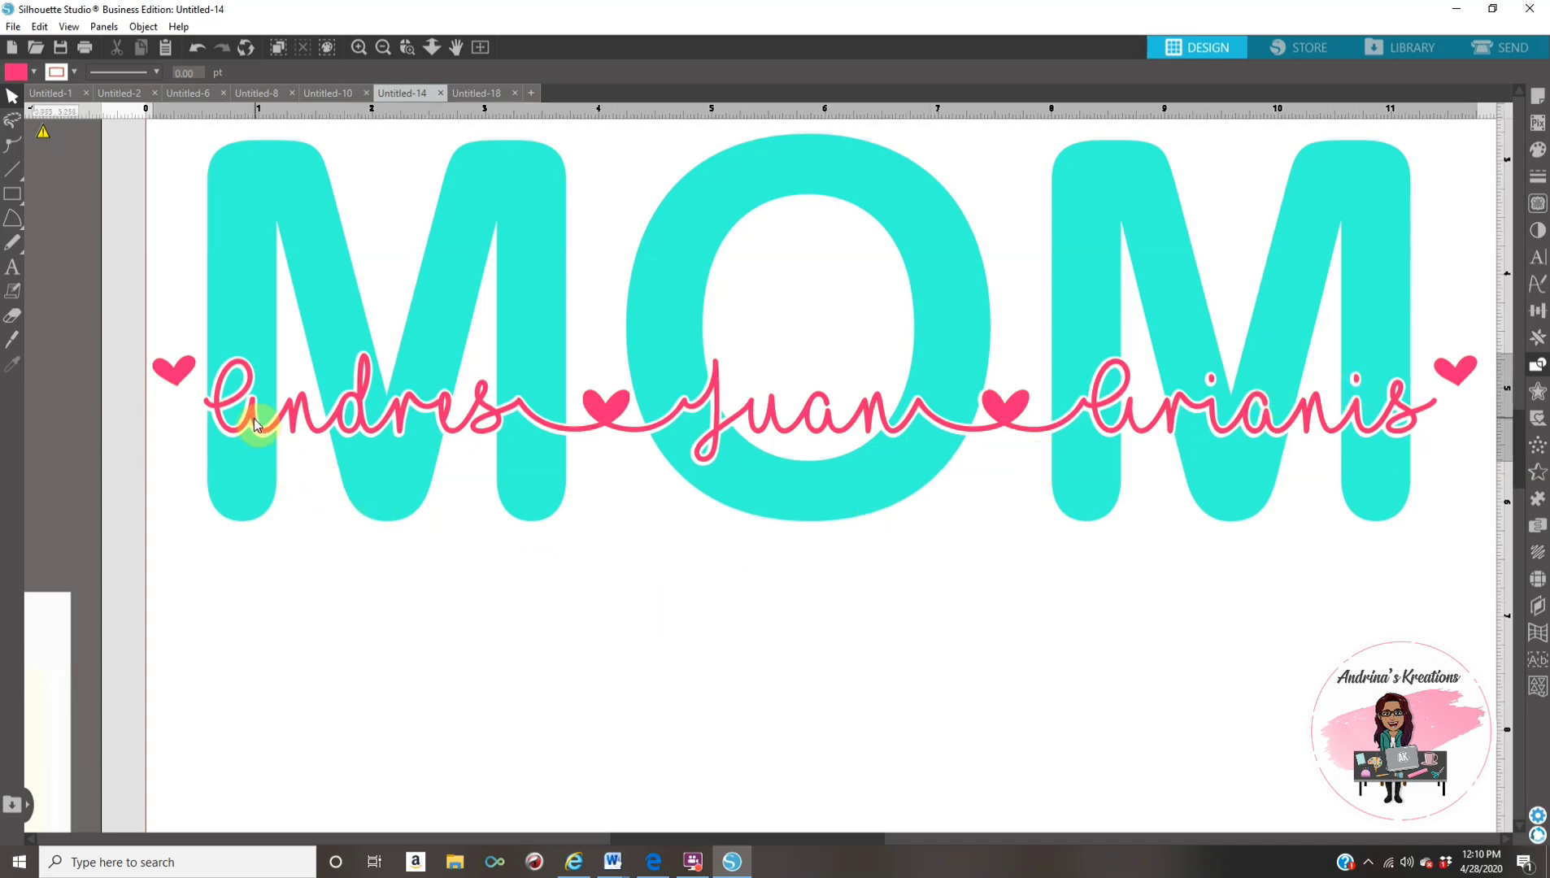
# Step: Flip MOM and the pink names horizontally together to mirror the design for cutting
pyautogui.click(383, 51)
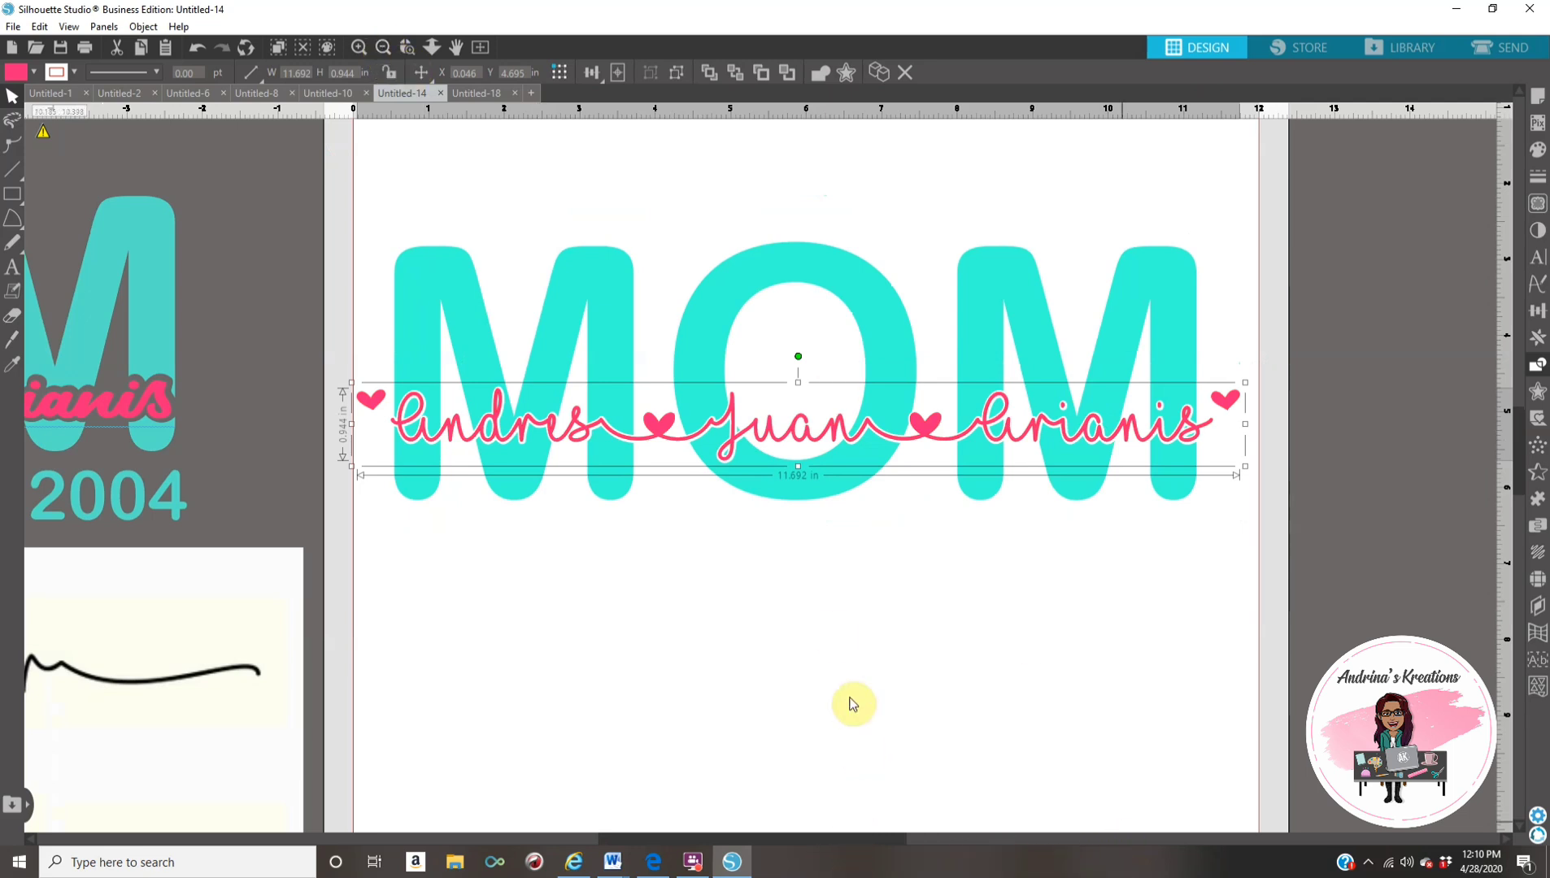
pyautogui.moveTo(307, 203); pyautogui.dragTo(631, 514)
pyautogui.moveTo(1292, 561); pyautogui.dragTo(1298, 560)
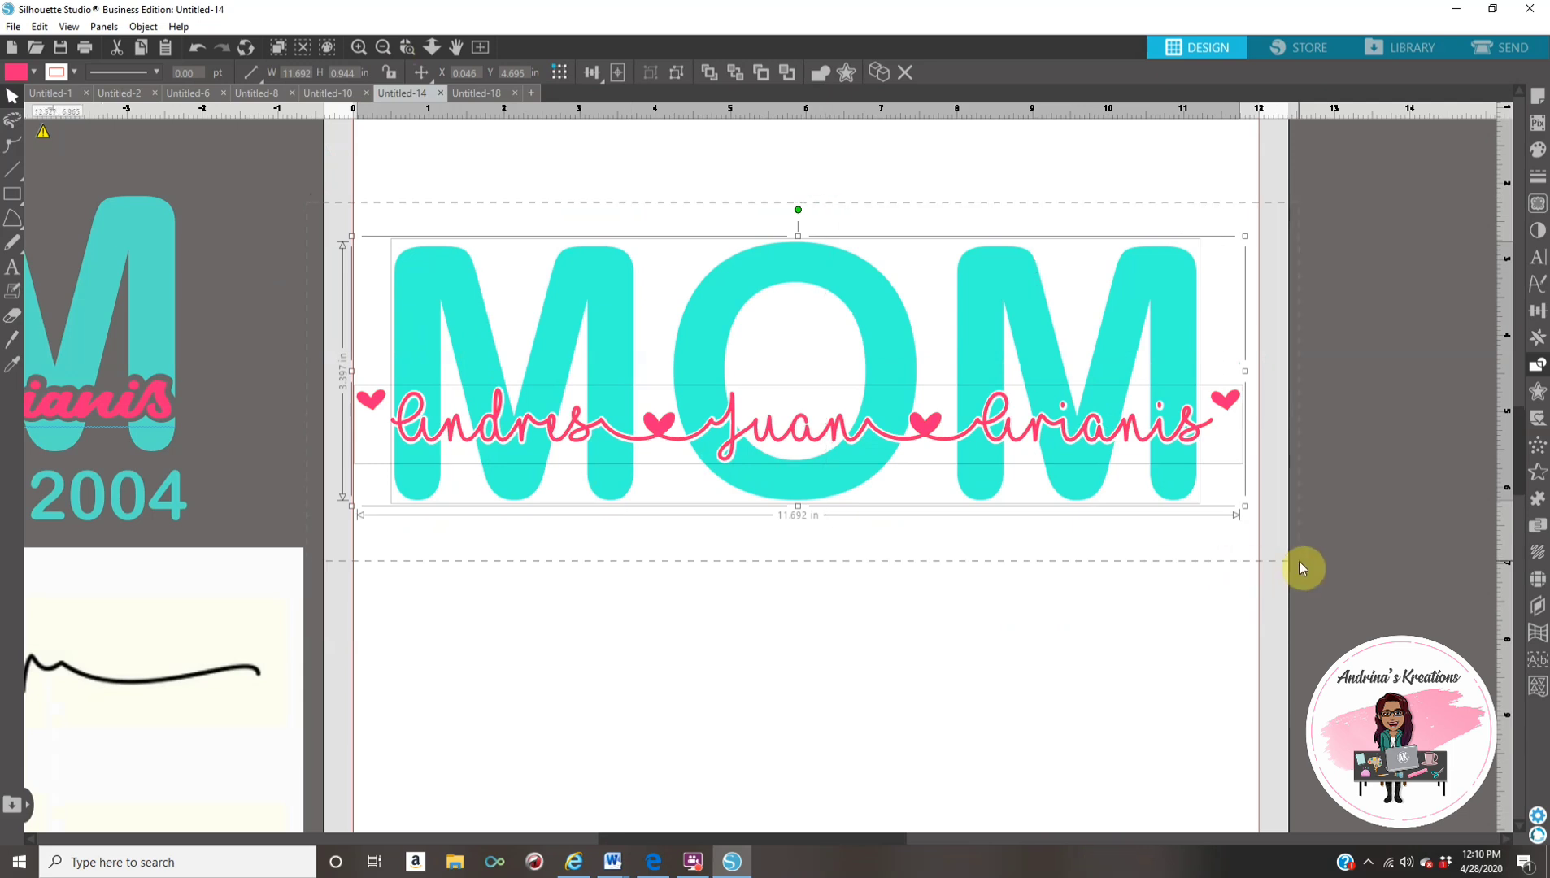
pyautogui.rightClick(962, 457)
pyautogui.click(1044, 565)
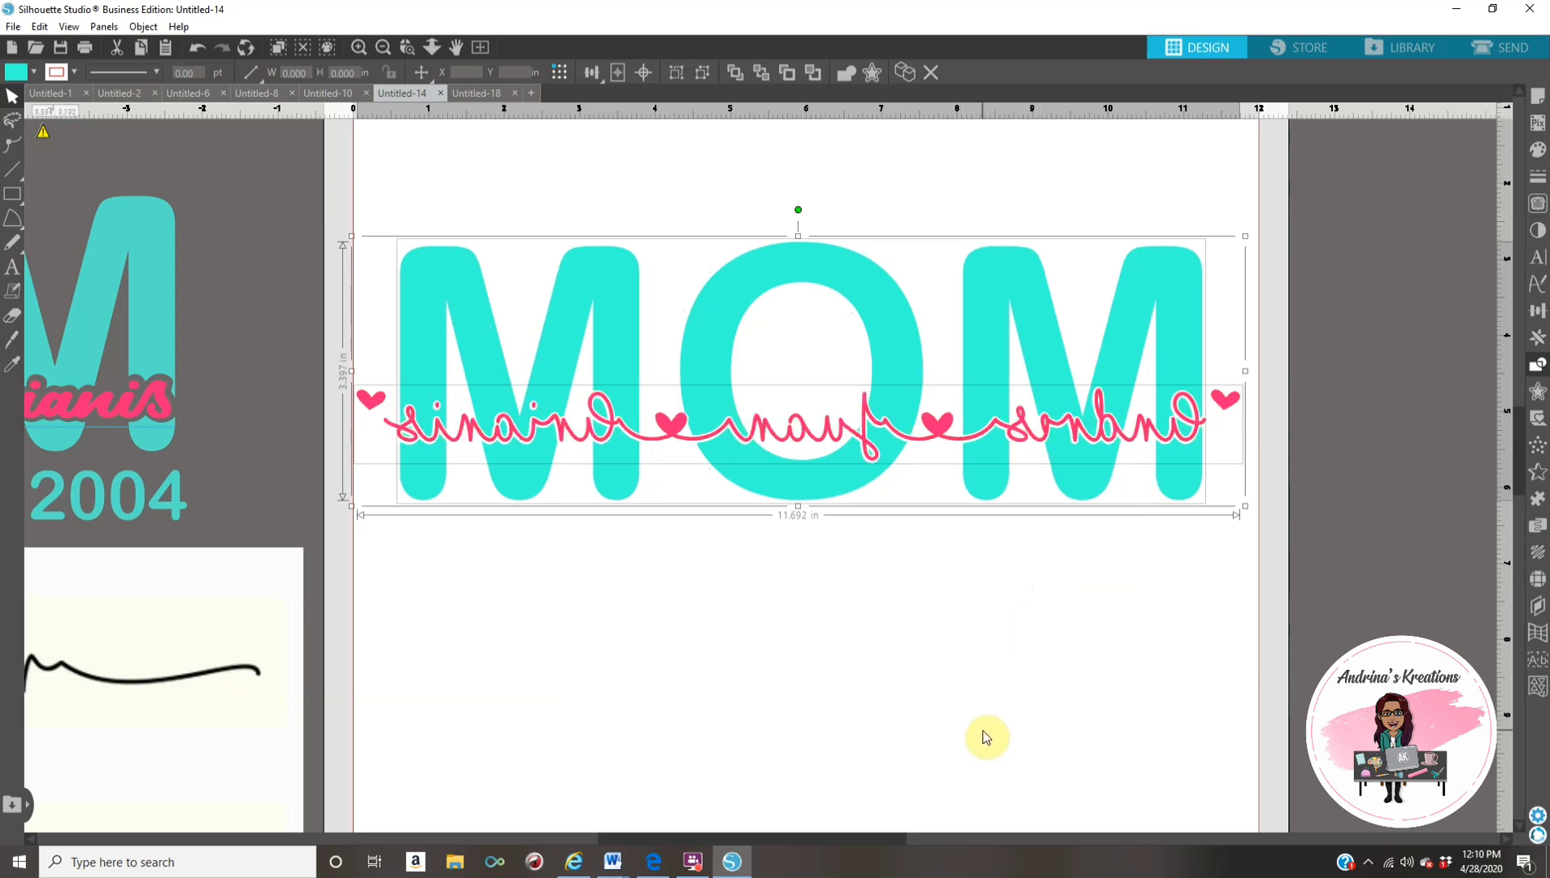
pyautogui.click(906, 746)
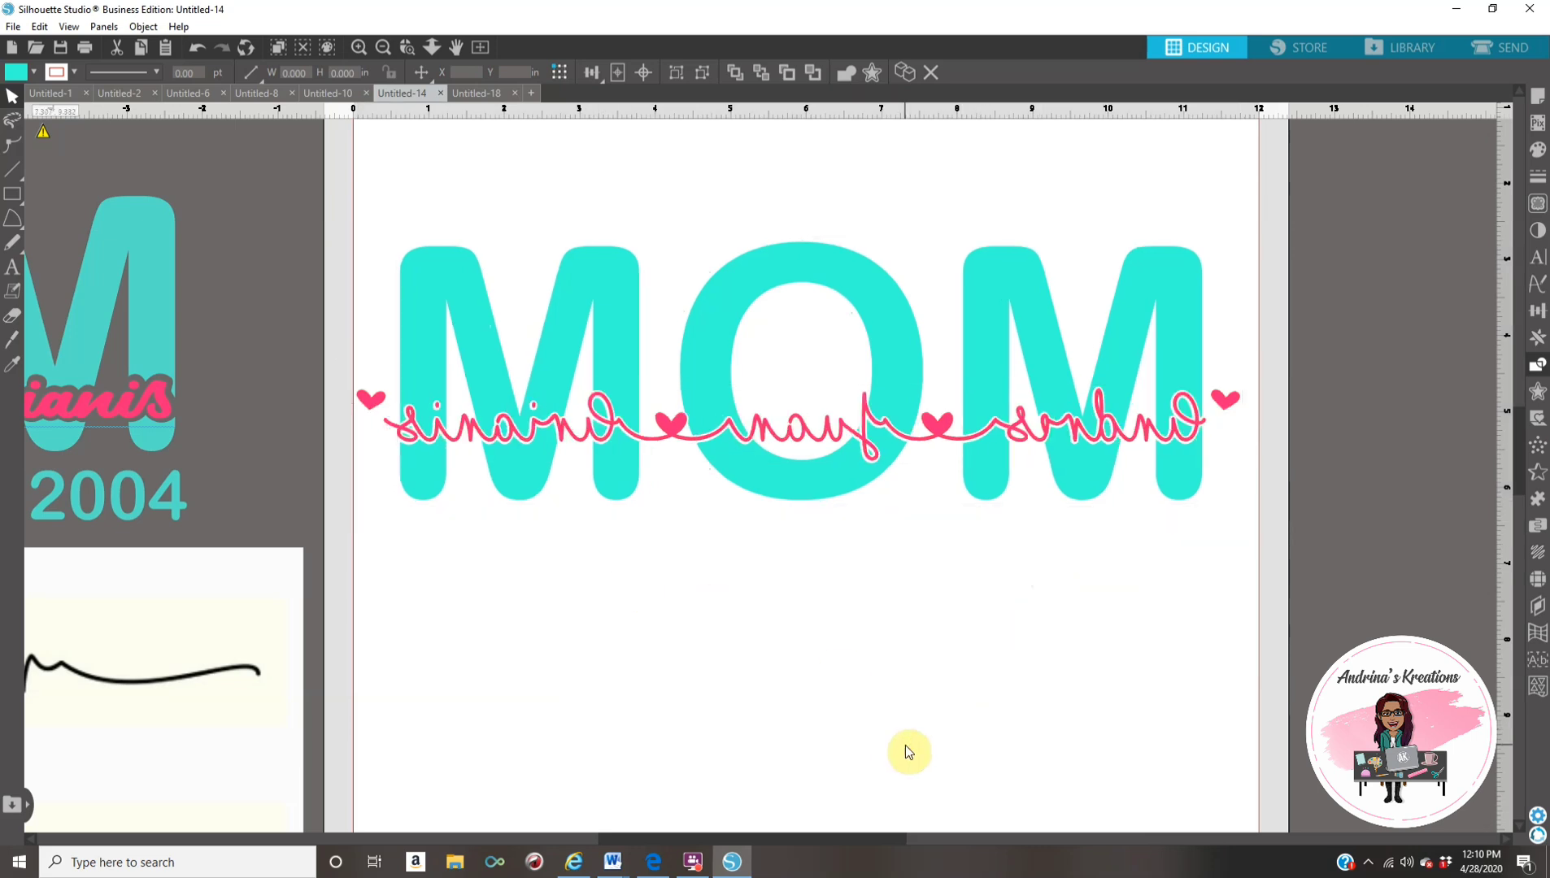
# Step: Separate the mirrored pink names from MOM and position them below it within the page's cut border
pyautogui.moveTo(668, 445); pyautogui.dragTo(700, 701)
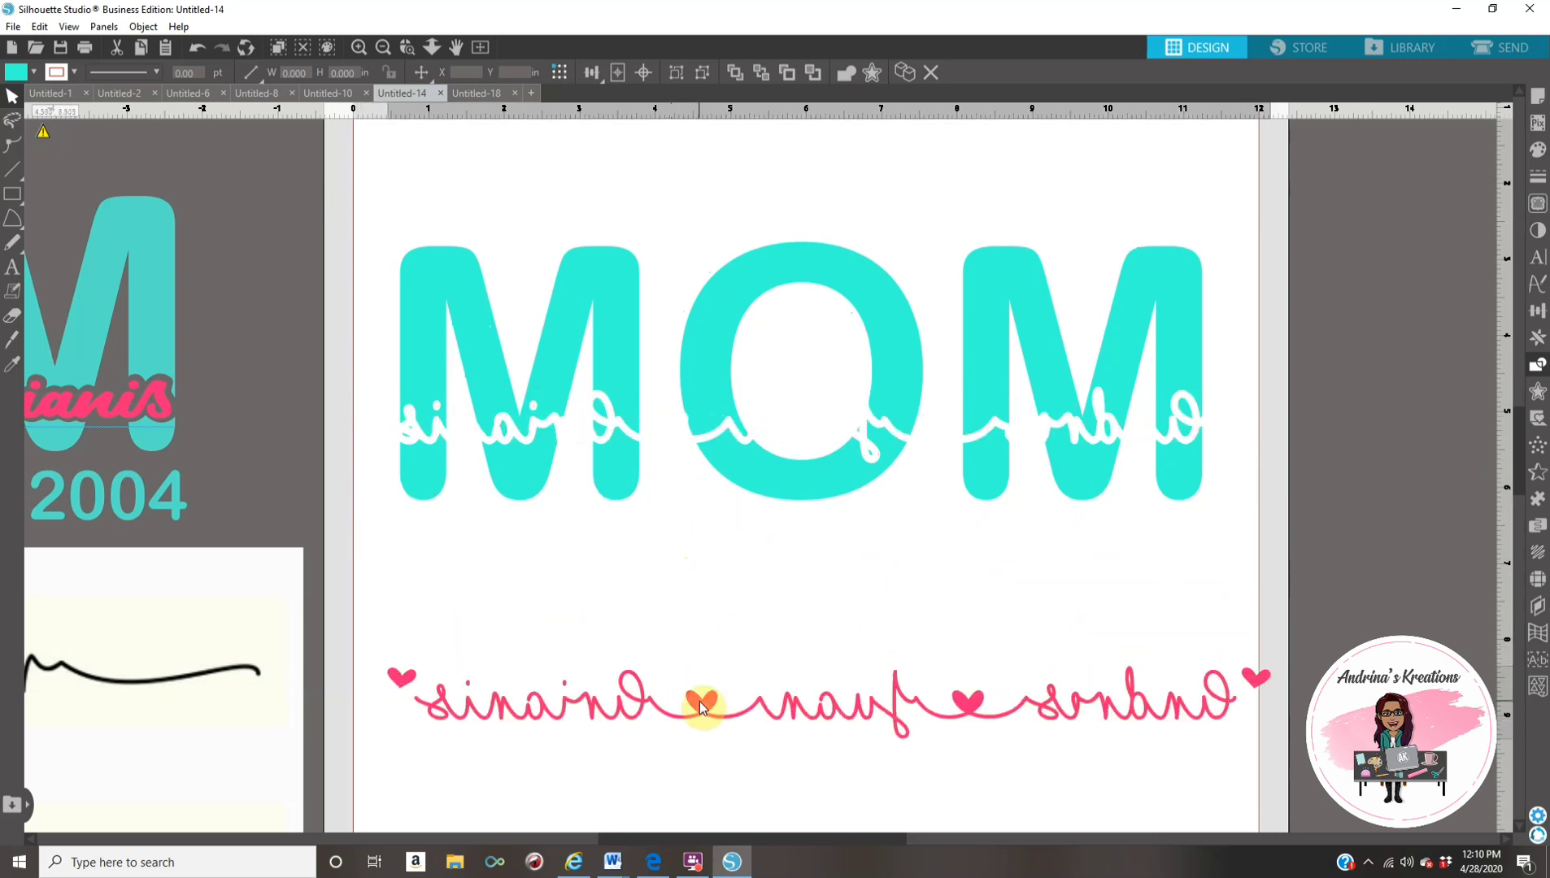
pyautogui.click(385, 49)
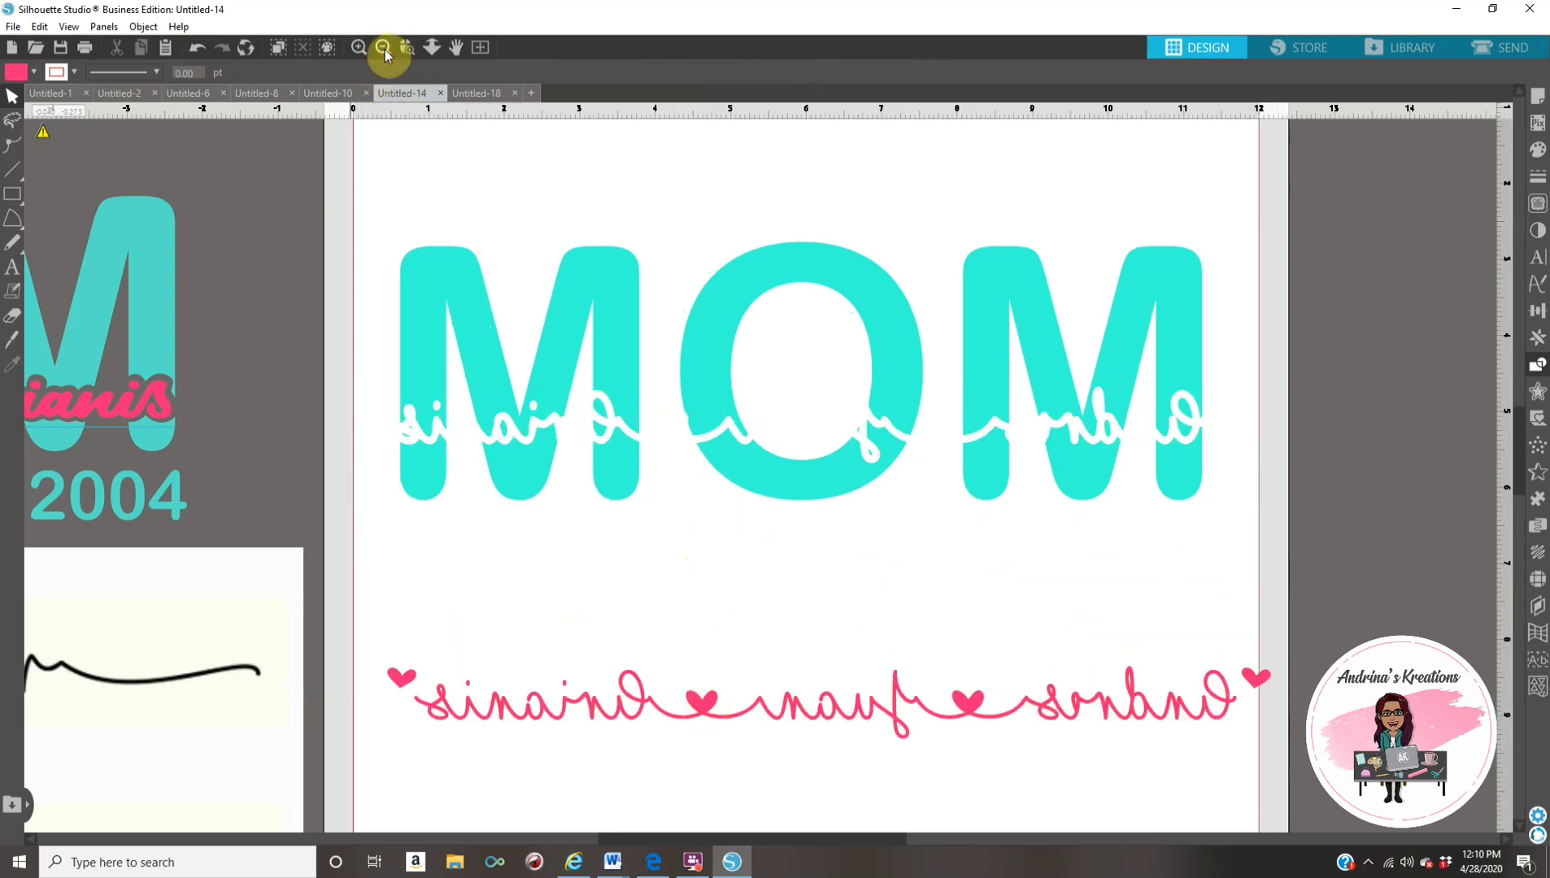
pyautogui.click(383, 48)
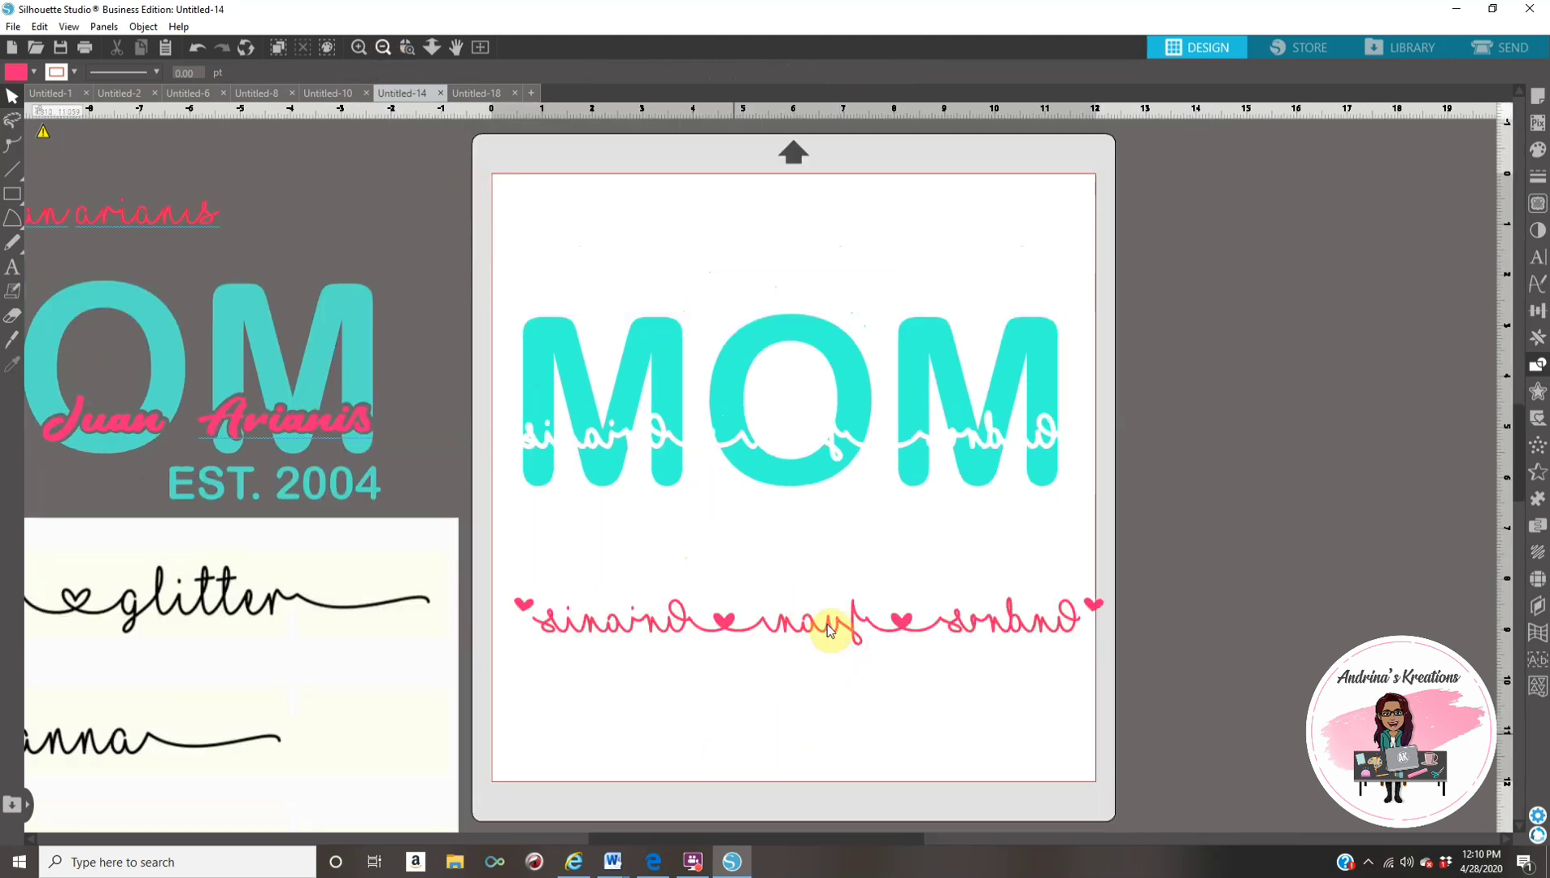
pyautogui.moveTo(903, 628); pyautogui.dragTo(903, 589)
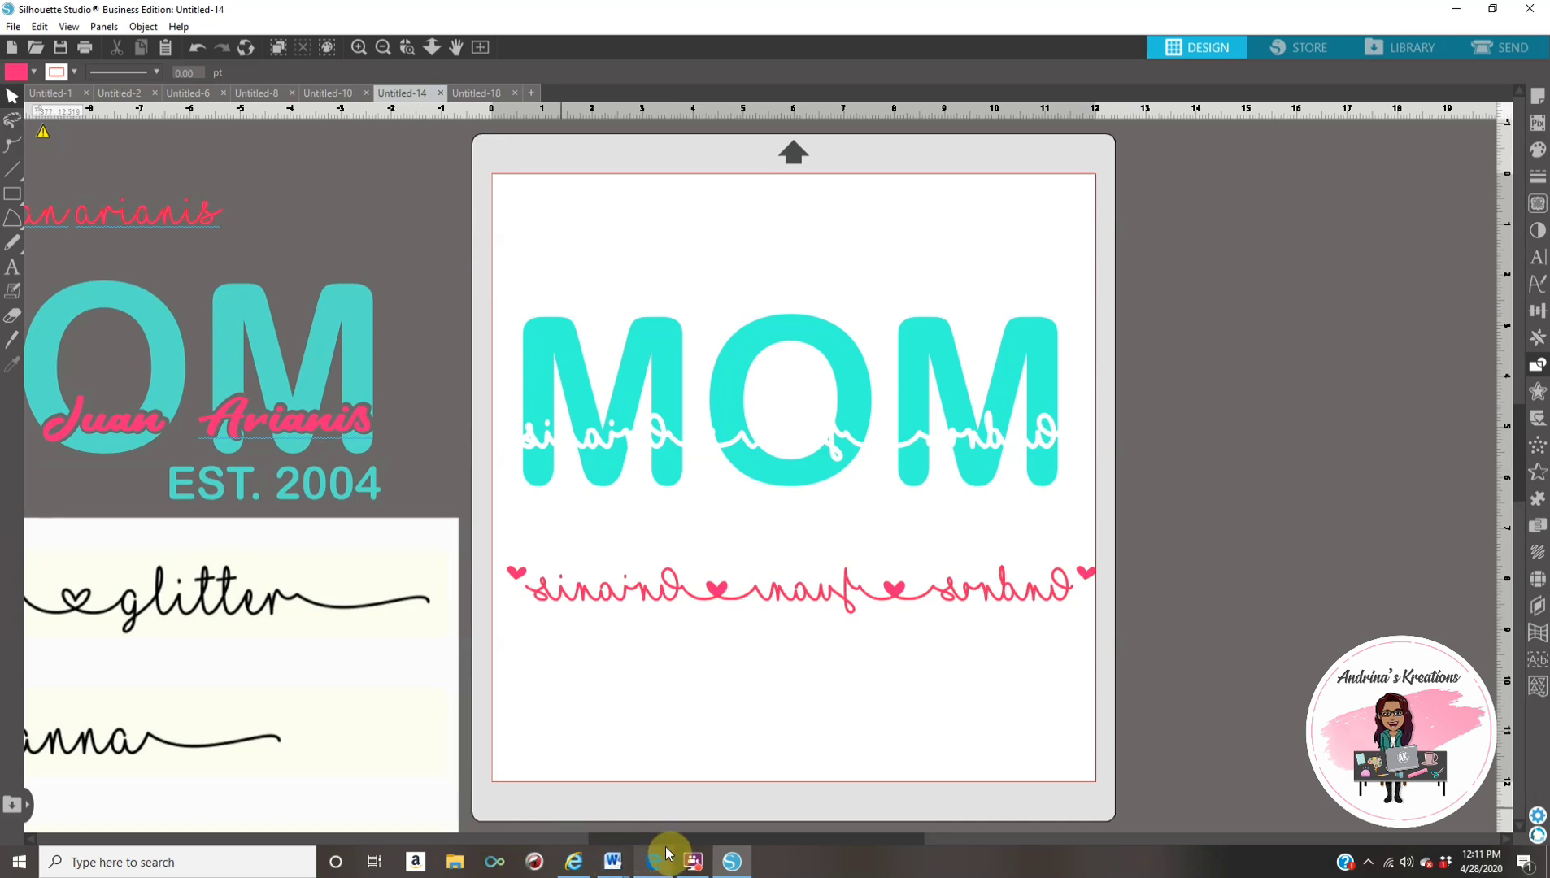
# Step: Flip MOM and the names horizontally back to reading direction and return the names to their cut-out in MOM
pyautogui.moveTo(629, 838); pyautogui.dragTo(518, 834)
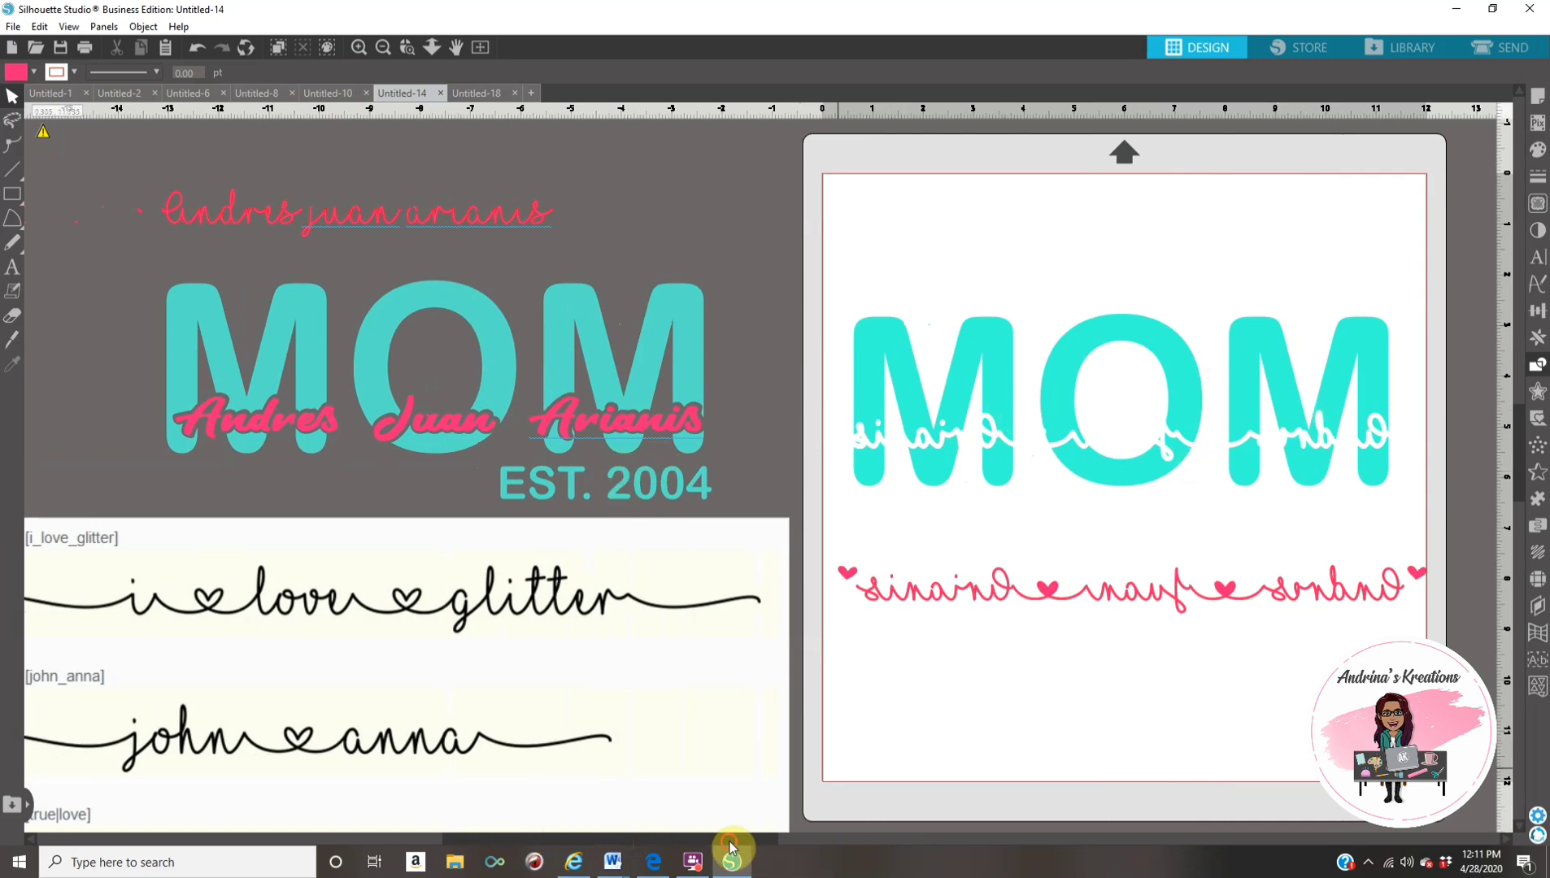
pyautogui.click(919, 839)
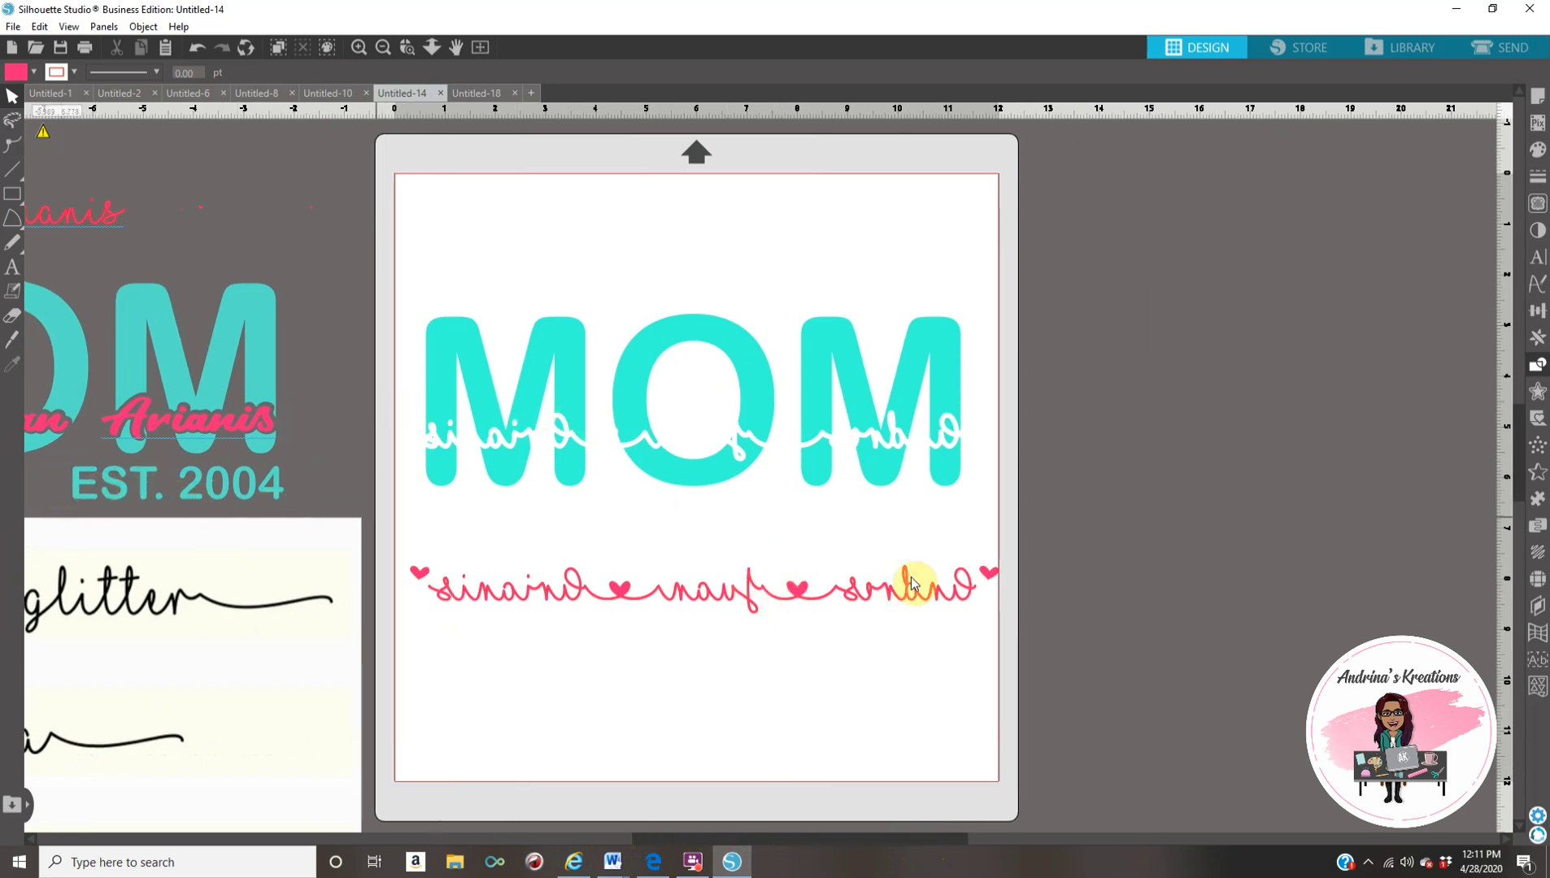
pyautogui.moveTo(466, 461); pyautogui.dragTo(993, 637)
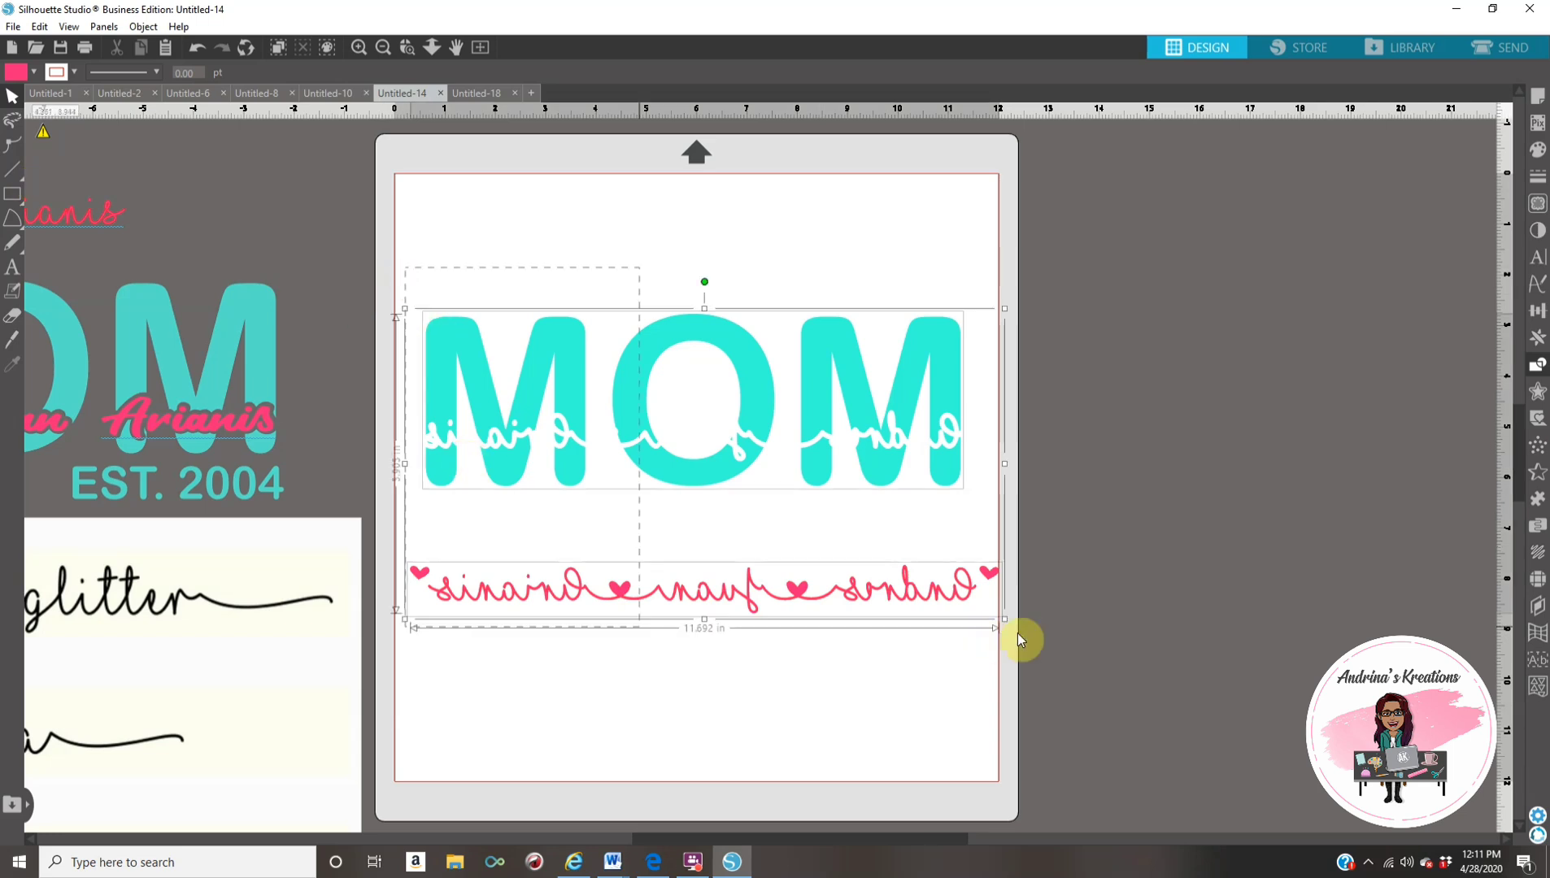
pyautogui.rightClick(877, 601)
pyautogui.click(951, 310)
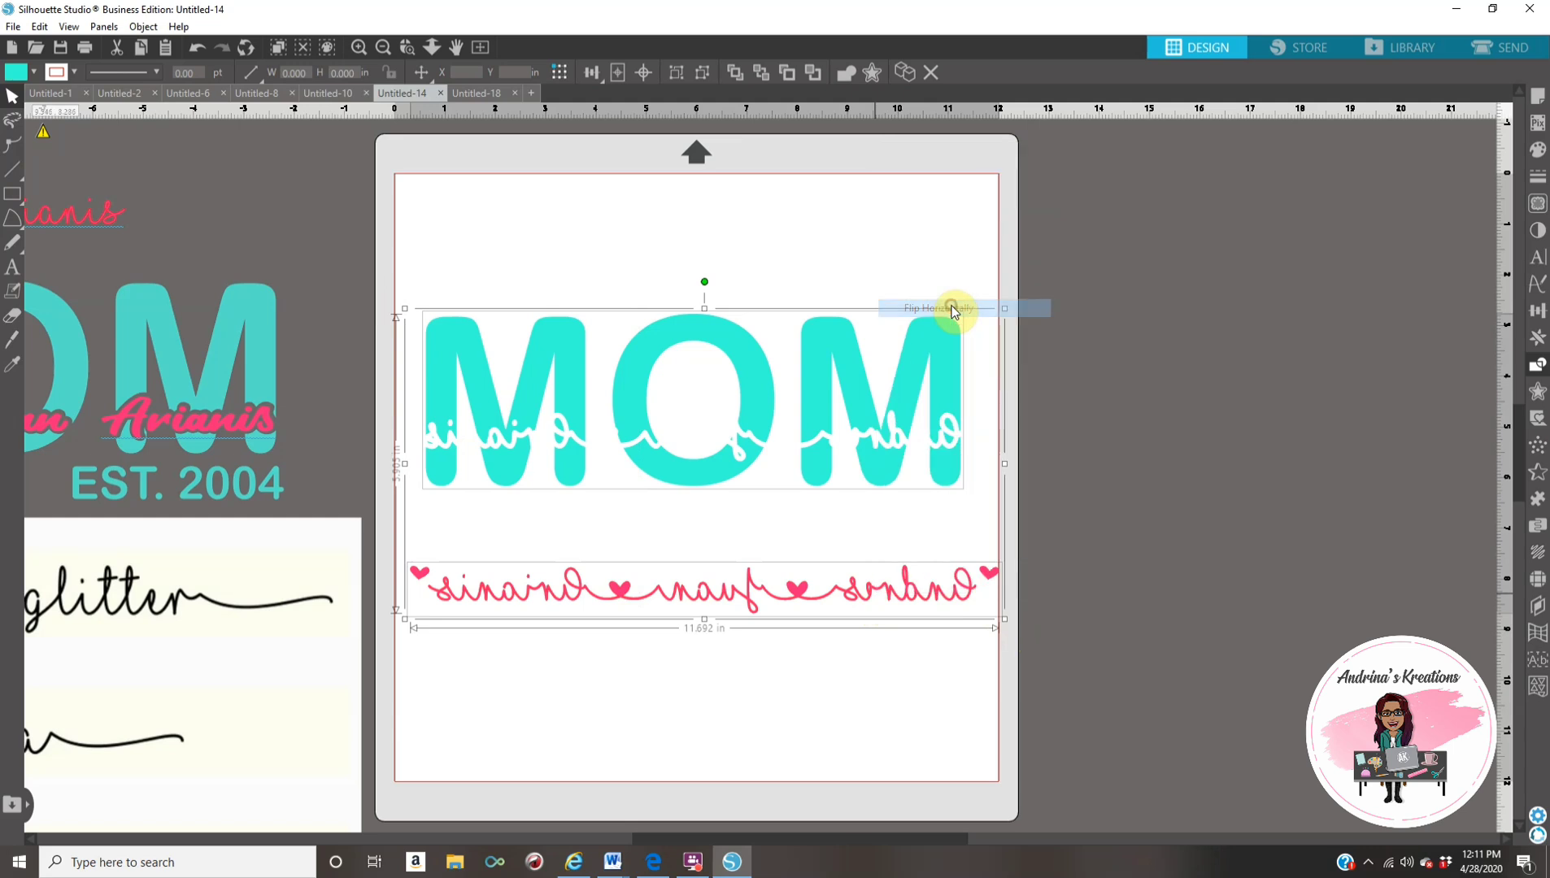
pyautogui.click(661, 587)
pyautogui.moveTo(661, 587); pyautogui.dragTo(672, 428)
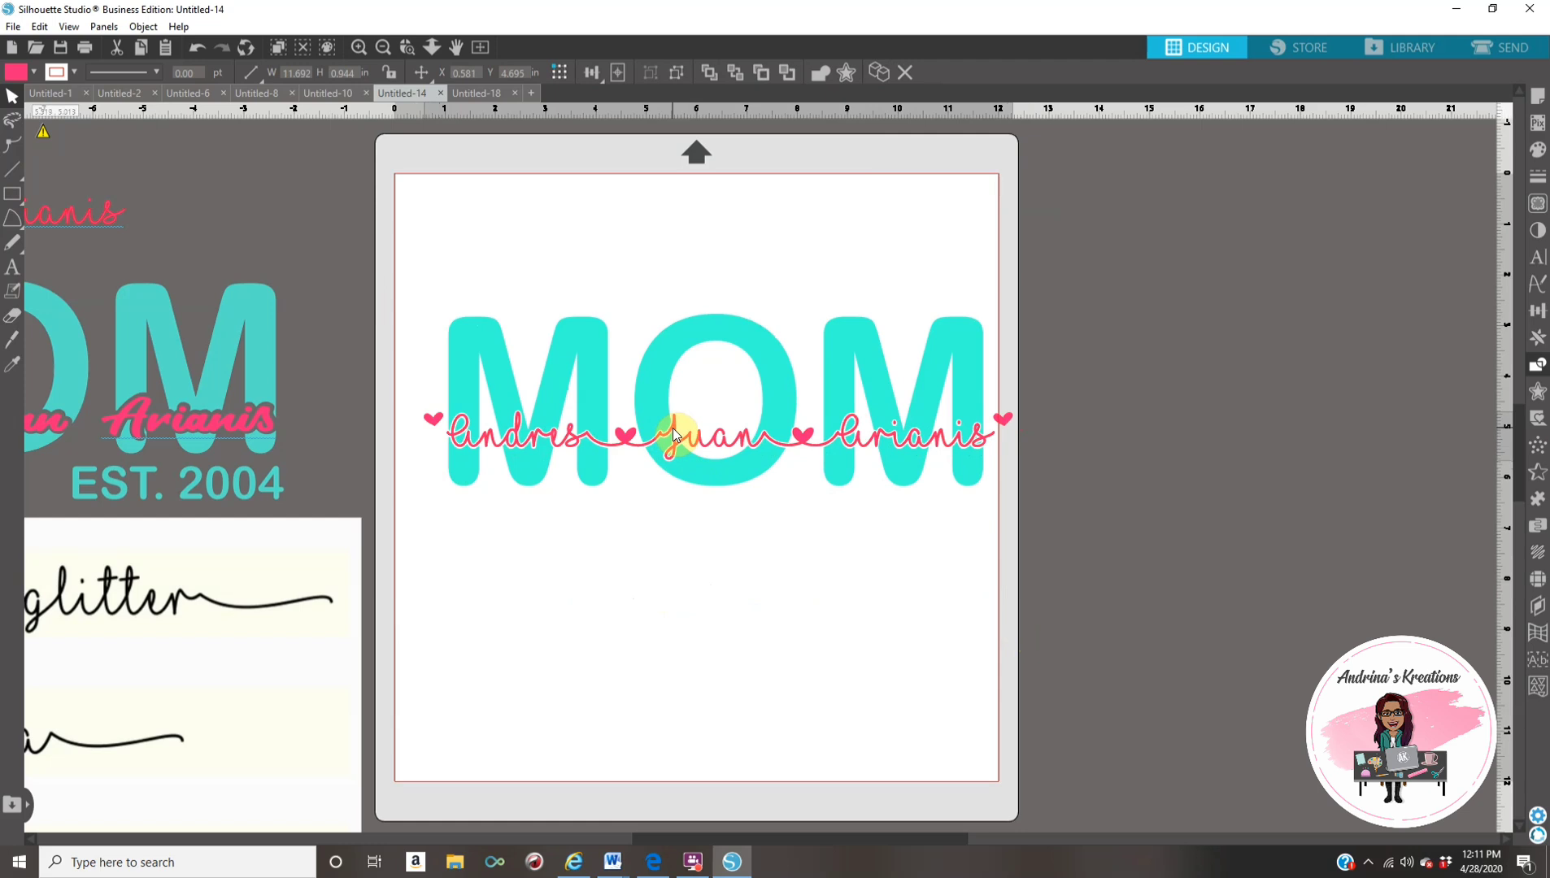
# Step: Start a new text object and choose the Arial Rounded MT Bold font for it
pyautogui.click(11, 269)
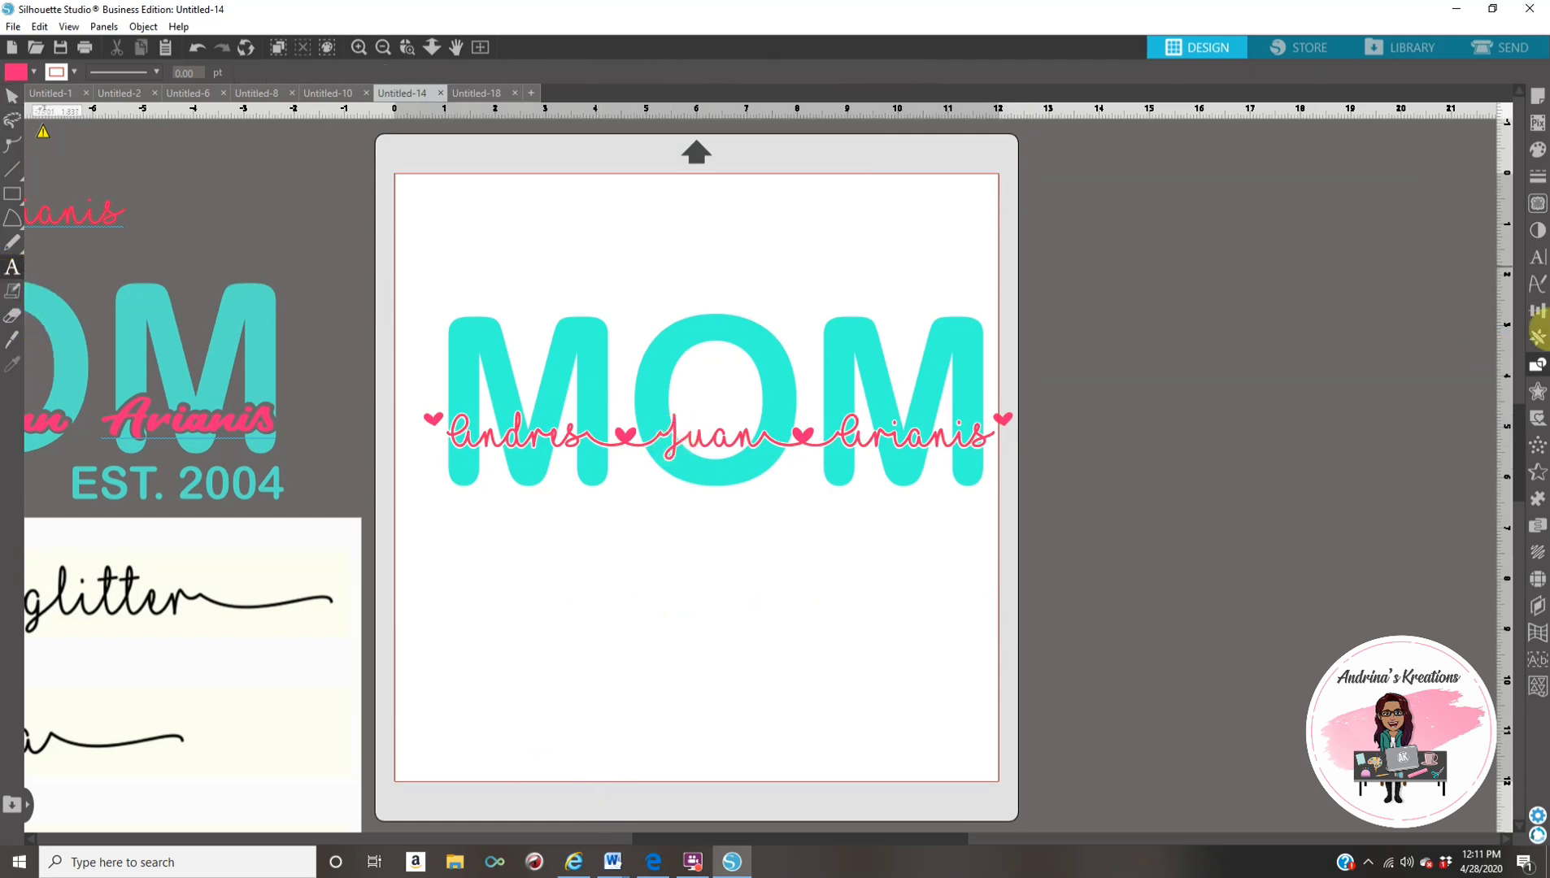
pyautogui.click(1536, 257)
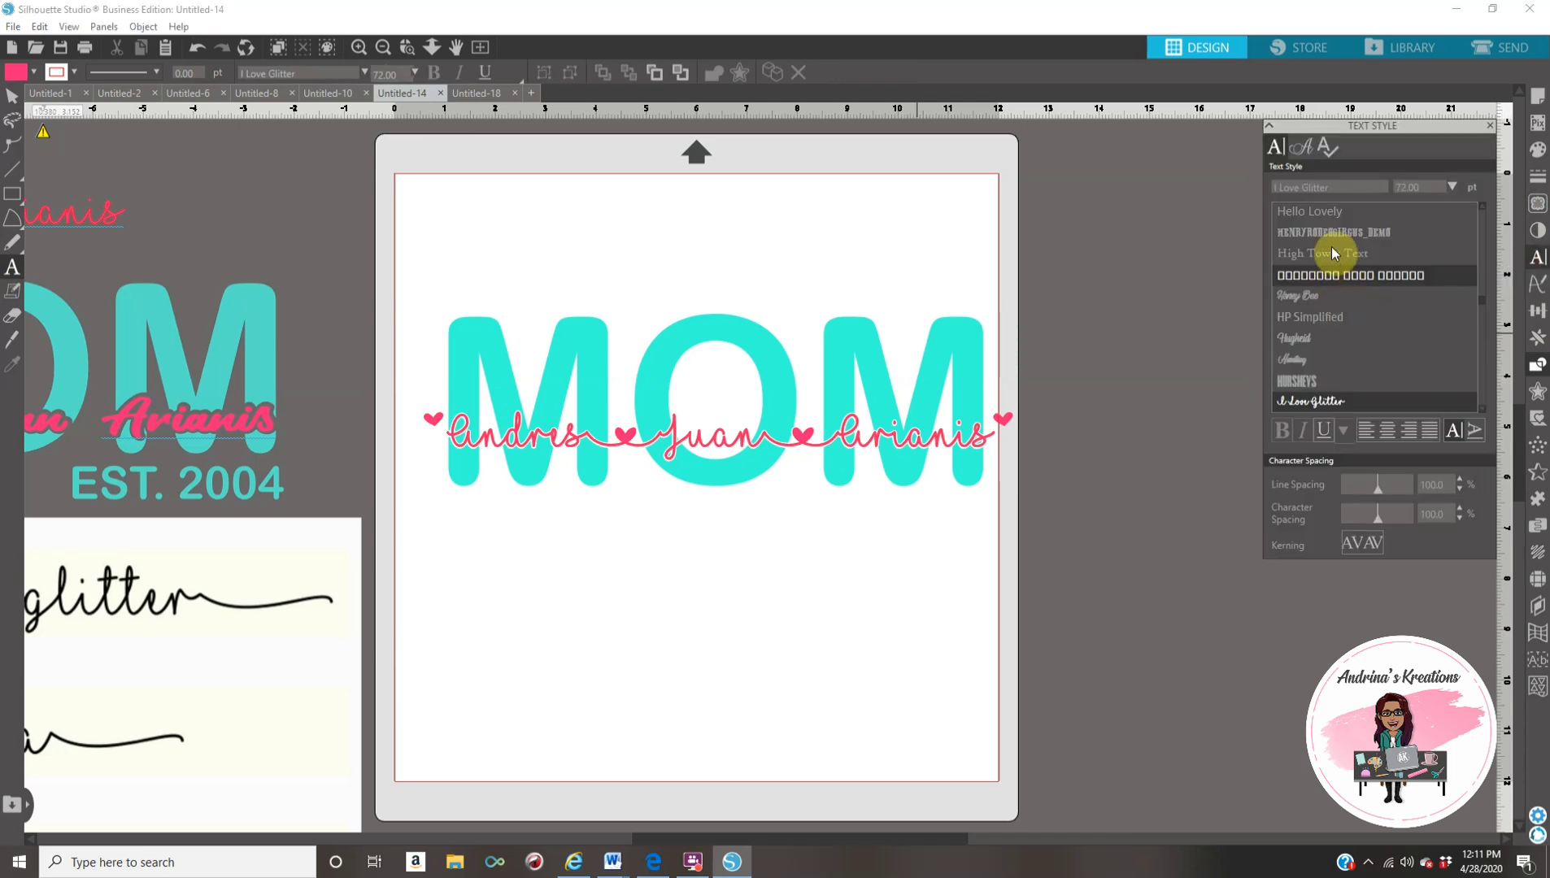
pyautogui.scroll(15, 1421, 313)
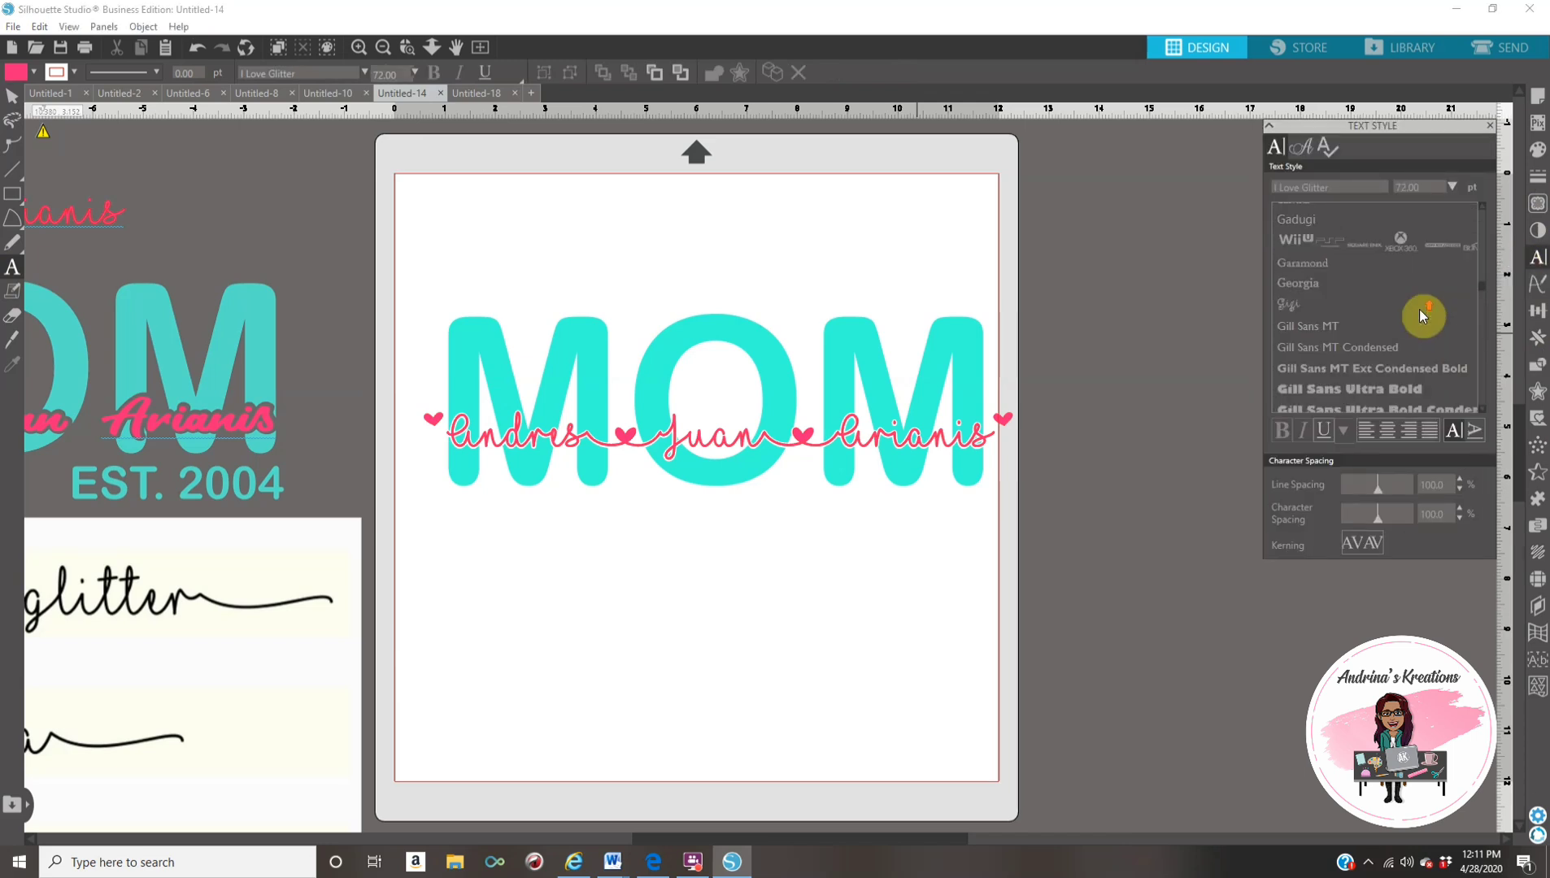
pyautogui.scroll(10, 1421, 314)
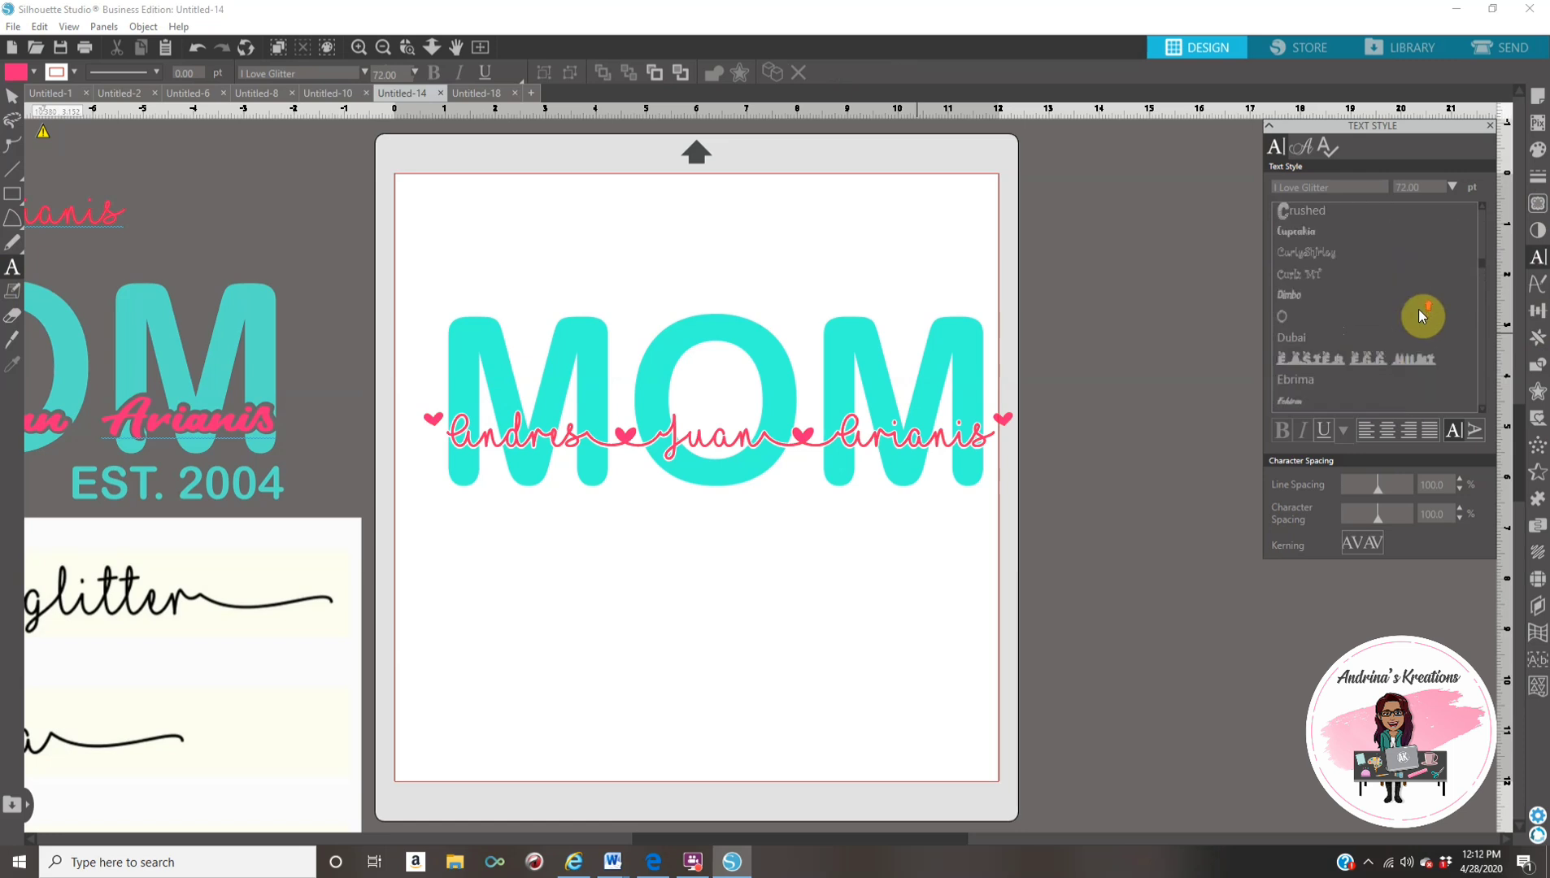
pyautogui.scroll(10, 1419, 313)
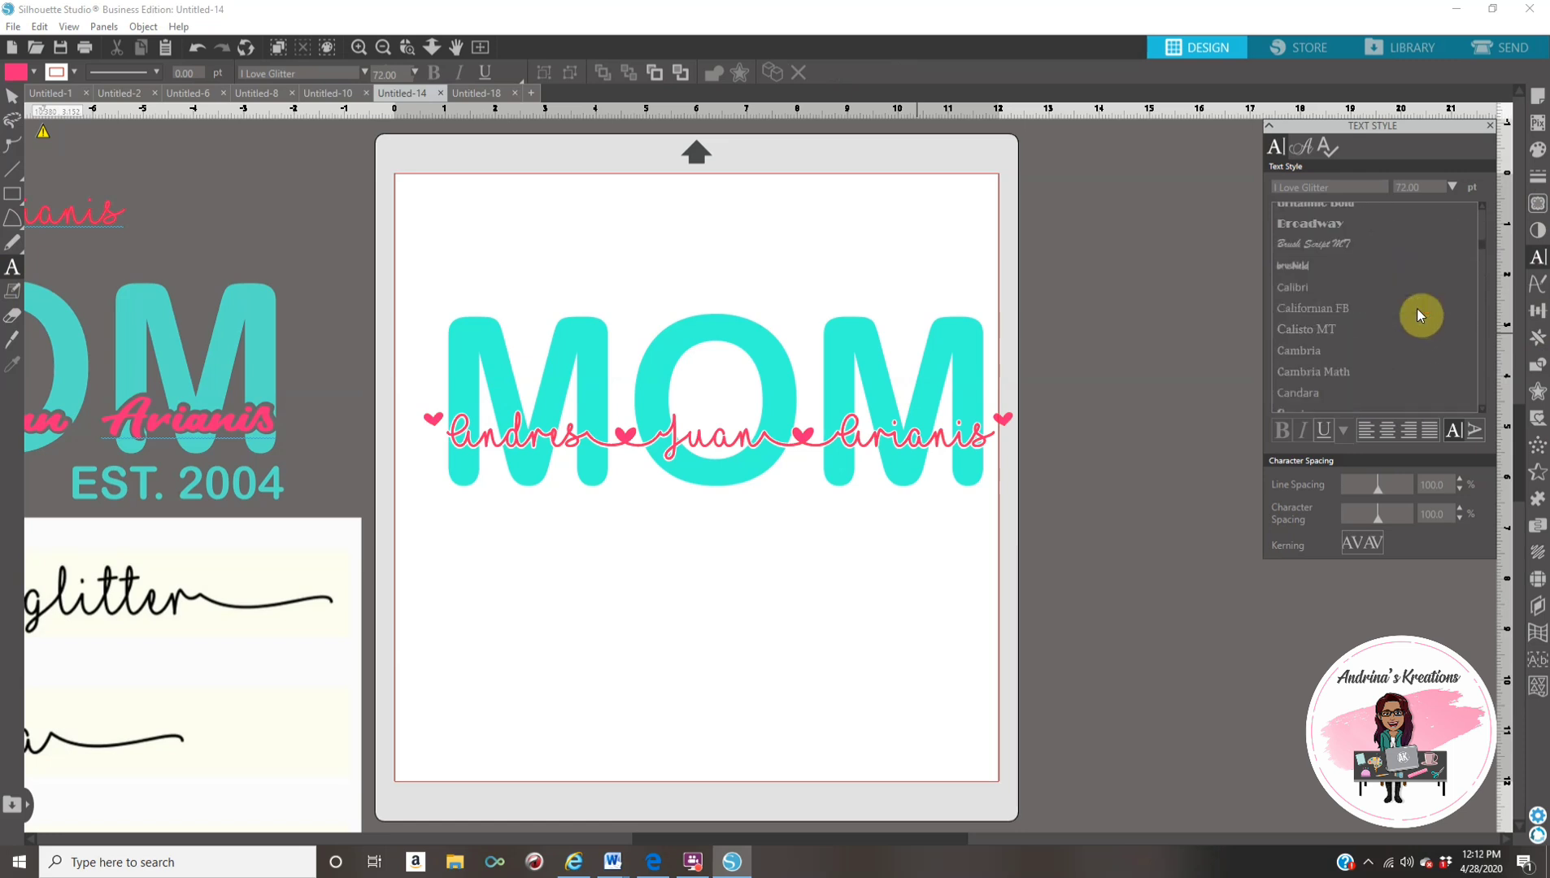
pyautogui.scroll(5, 1419, 314)
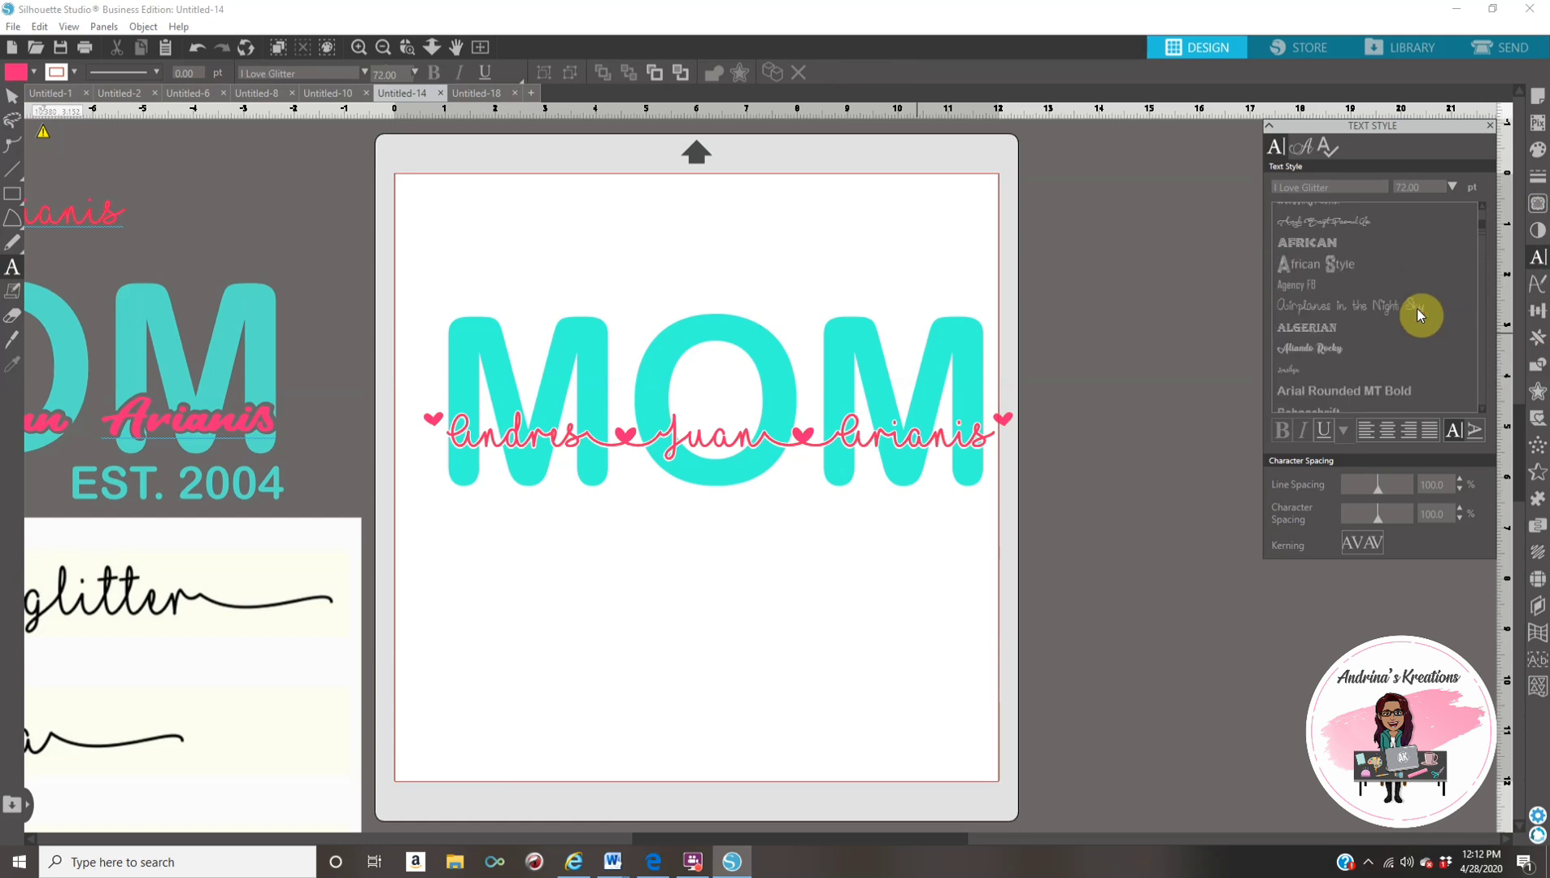
pyautogui.click(1359, 392)
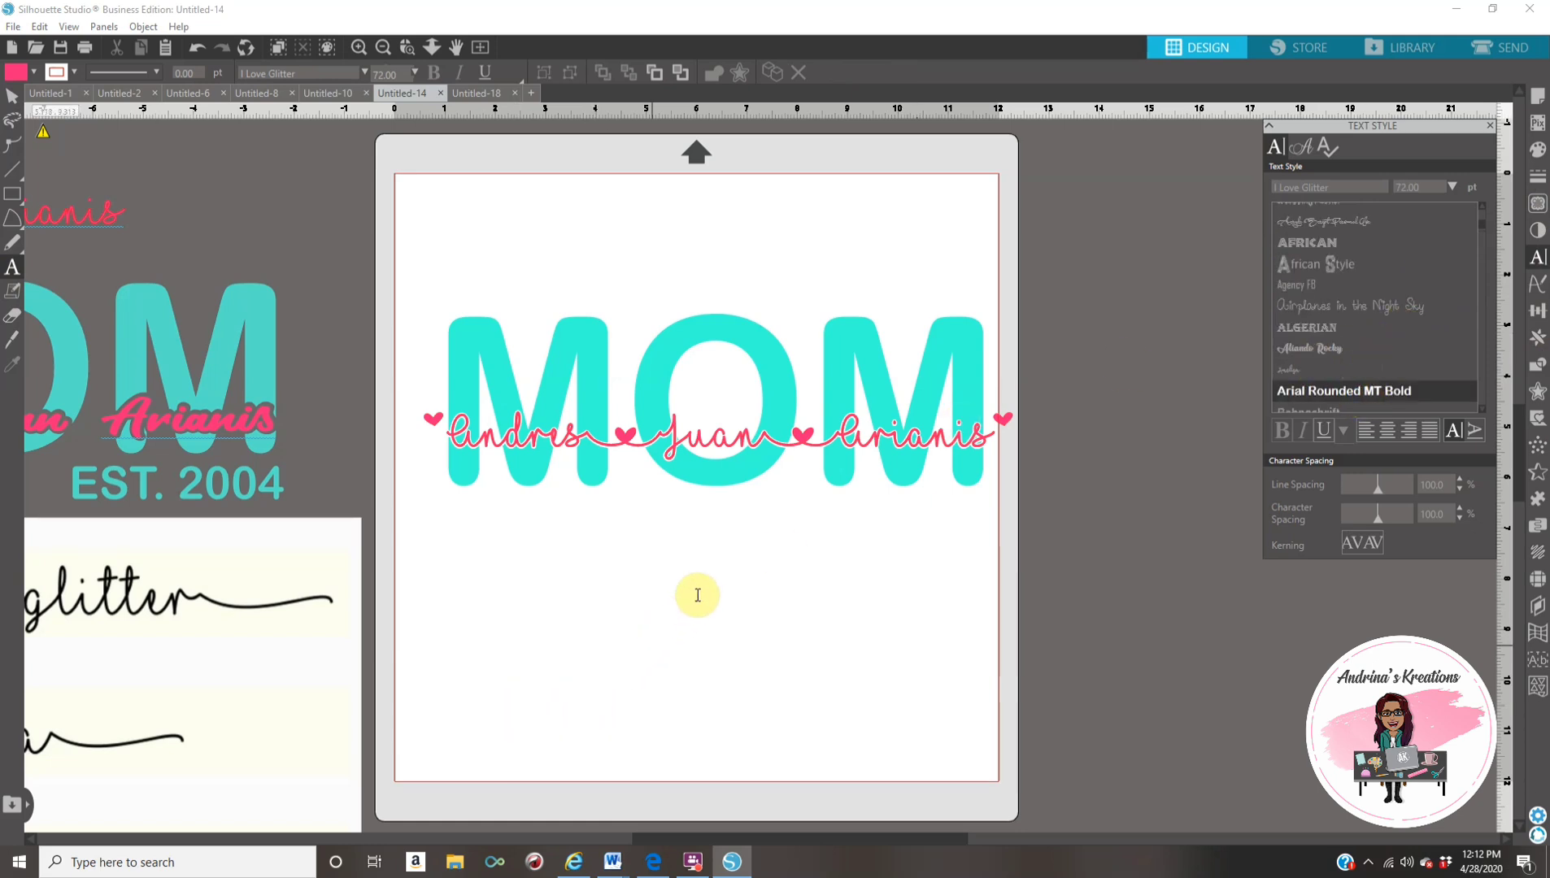
# Step: Add the text "EST. 2004" on the page below the MOM lettering
pyautogui.press('Escape')
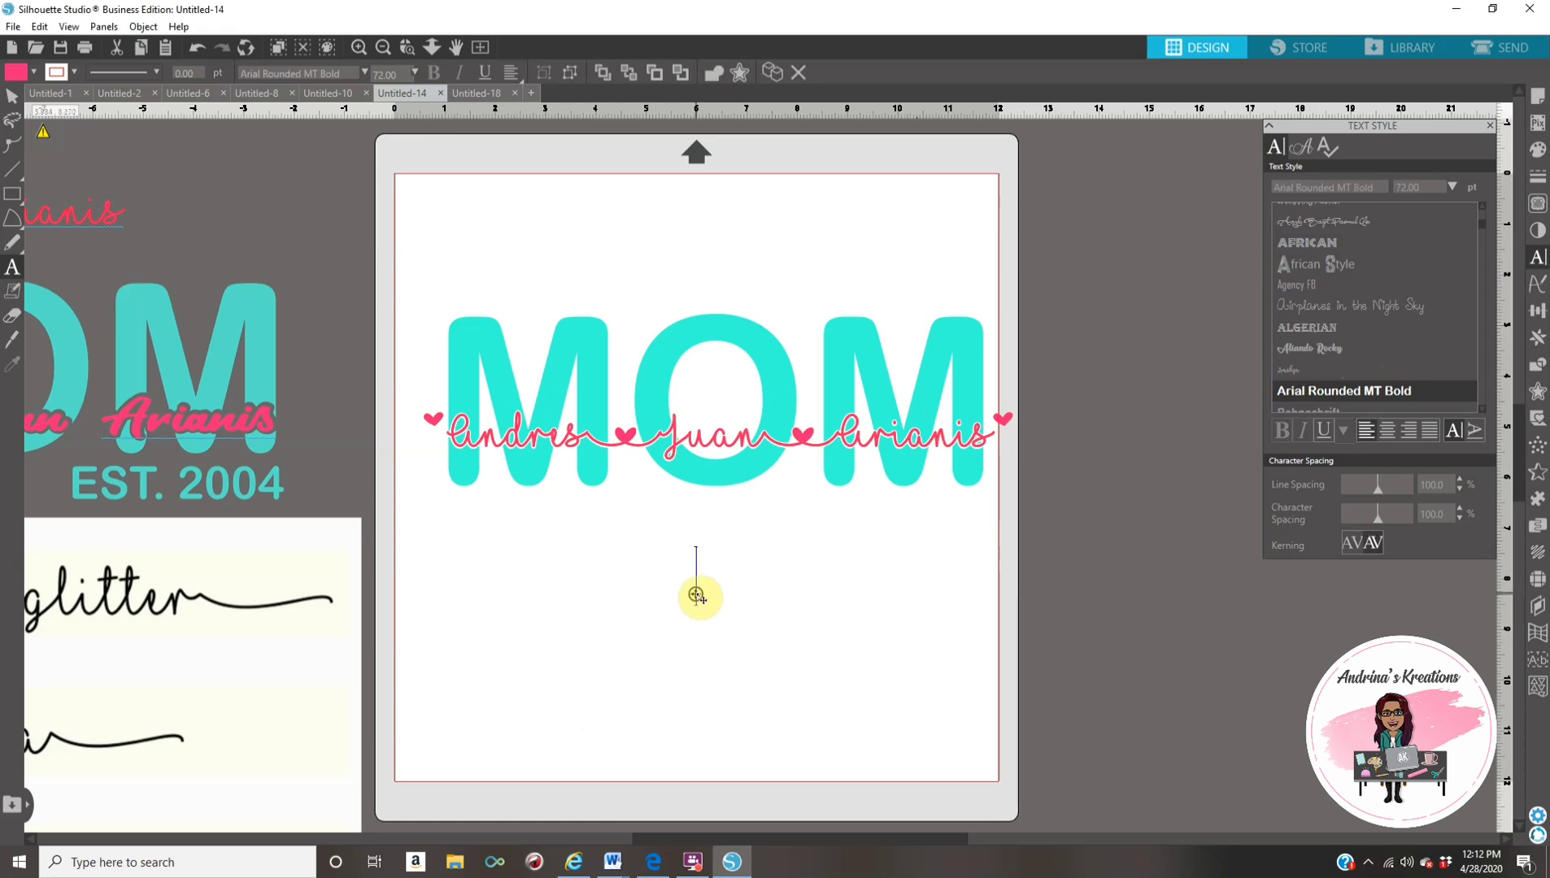
pyautogui.click(697, 596)
pyautogui.write('E')
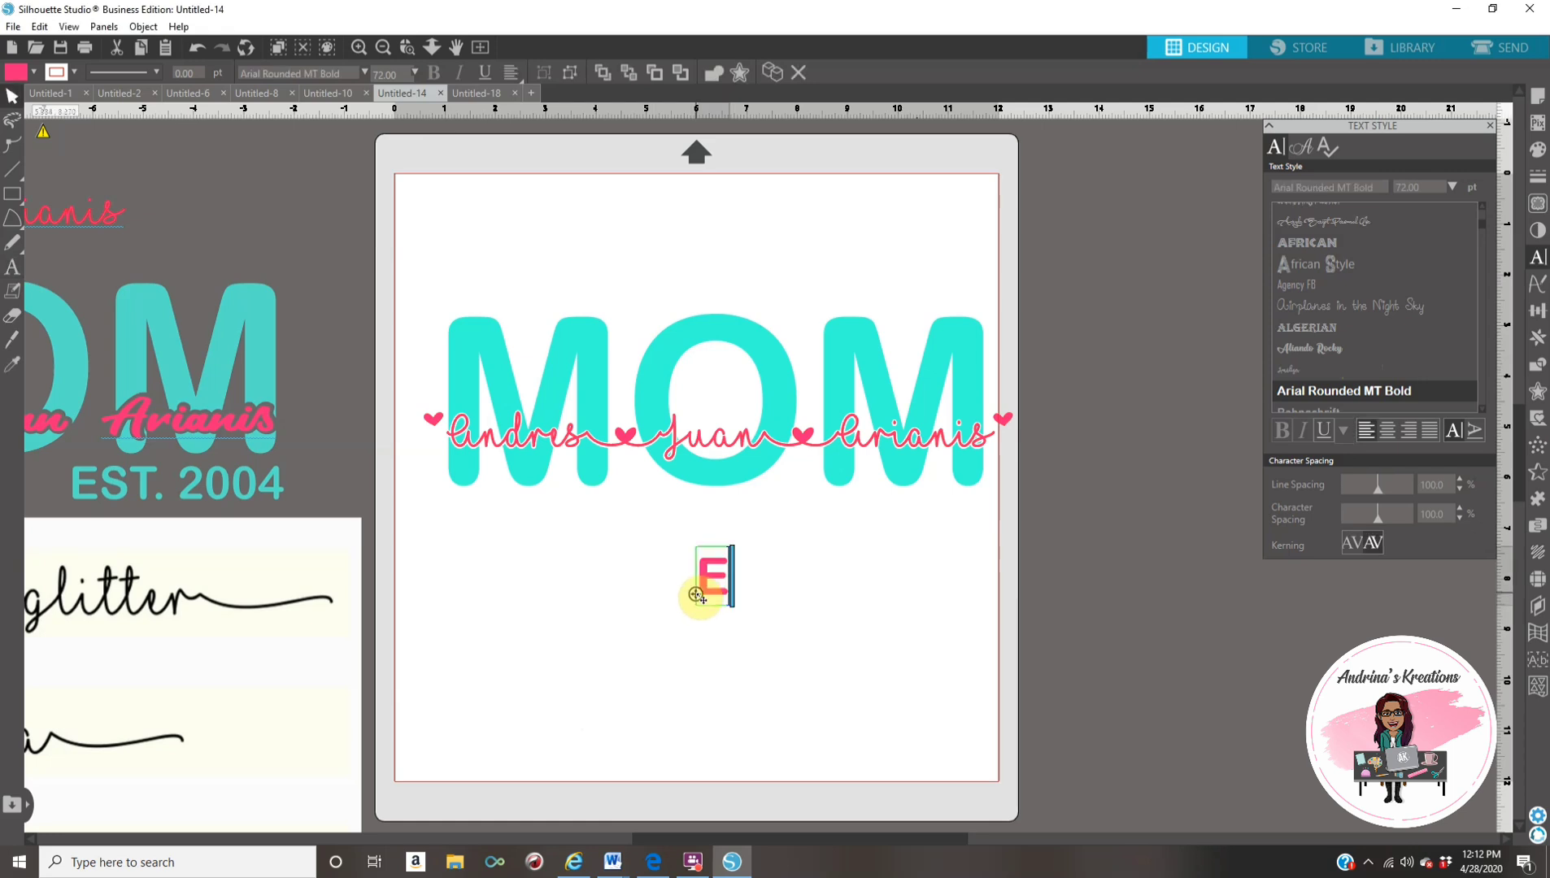
pyautogui.write('ST. ')
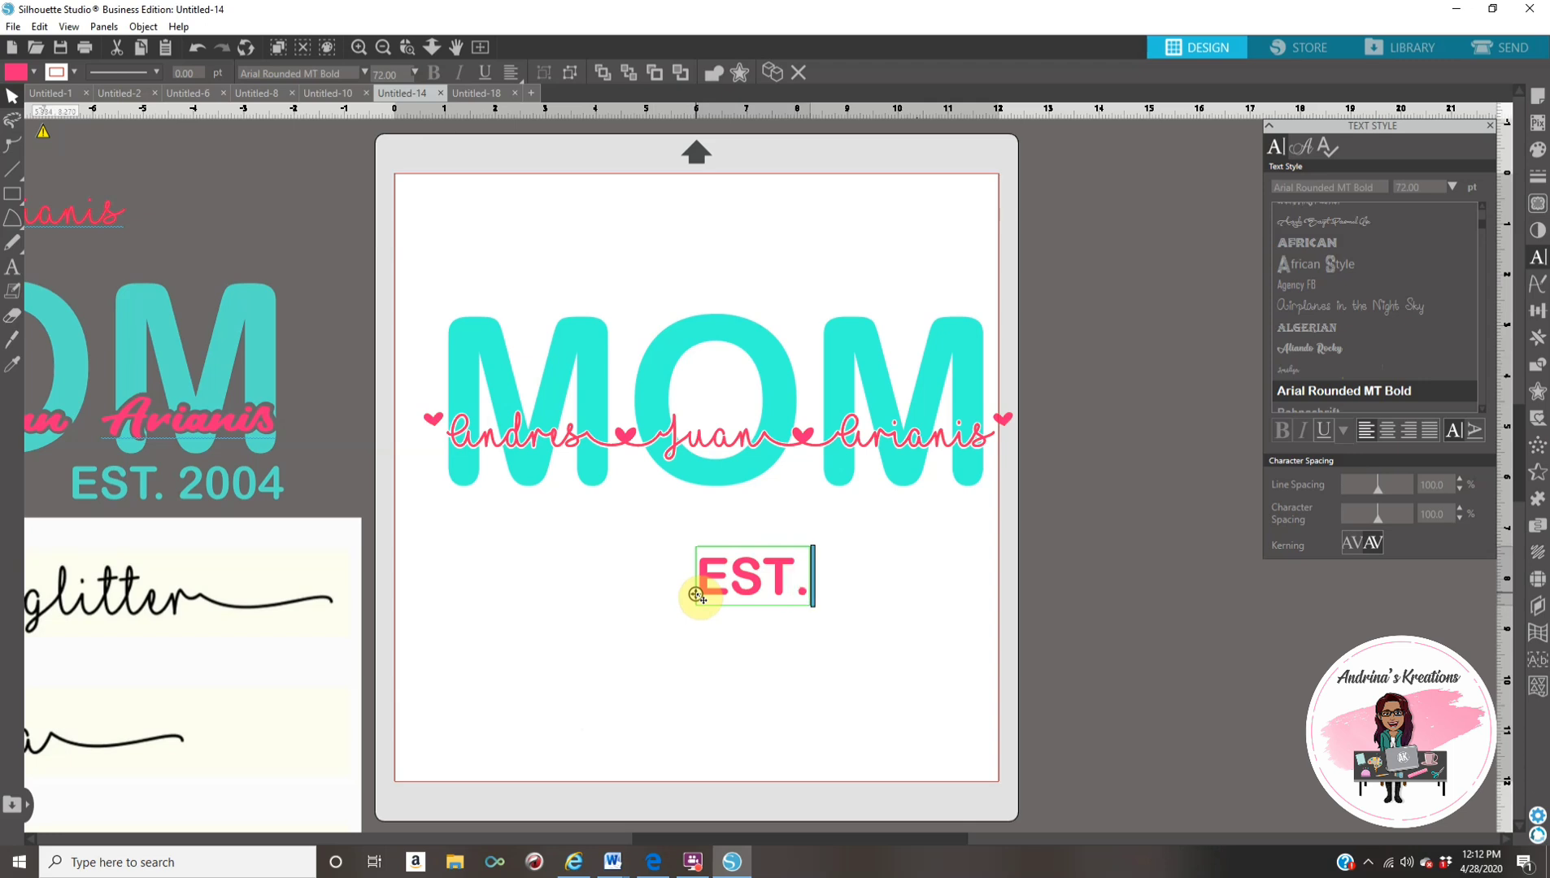
pyautogui.write('2004')
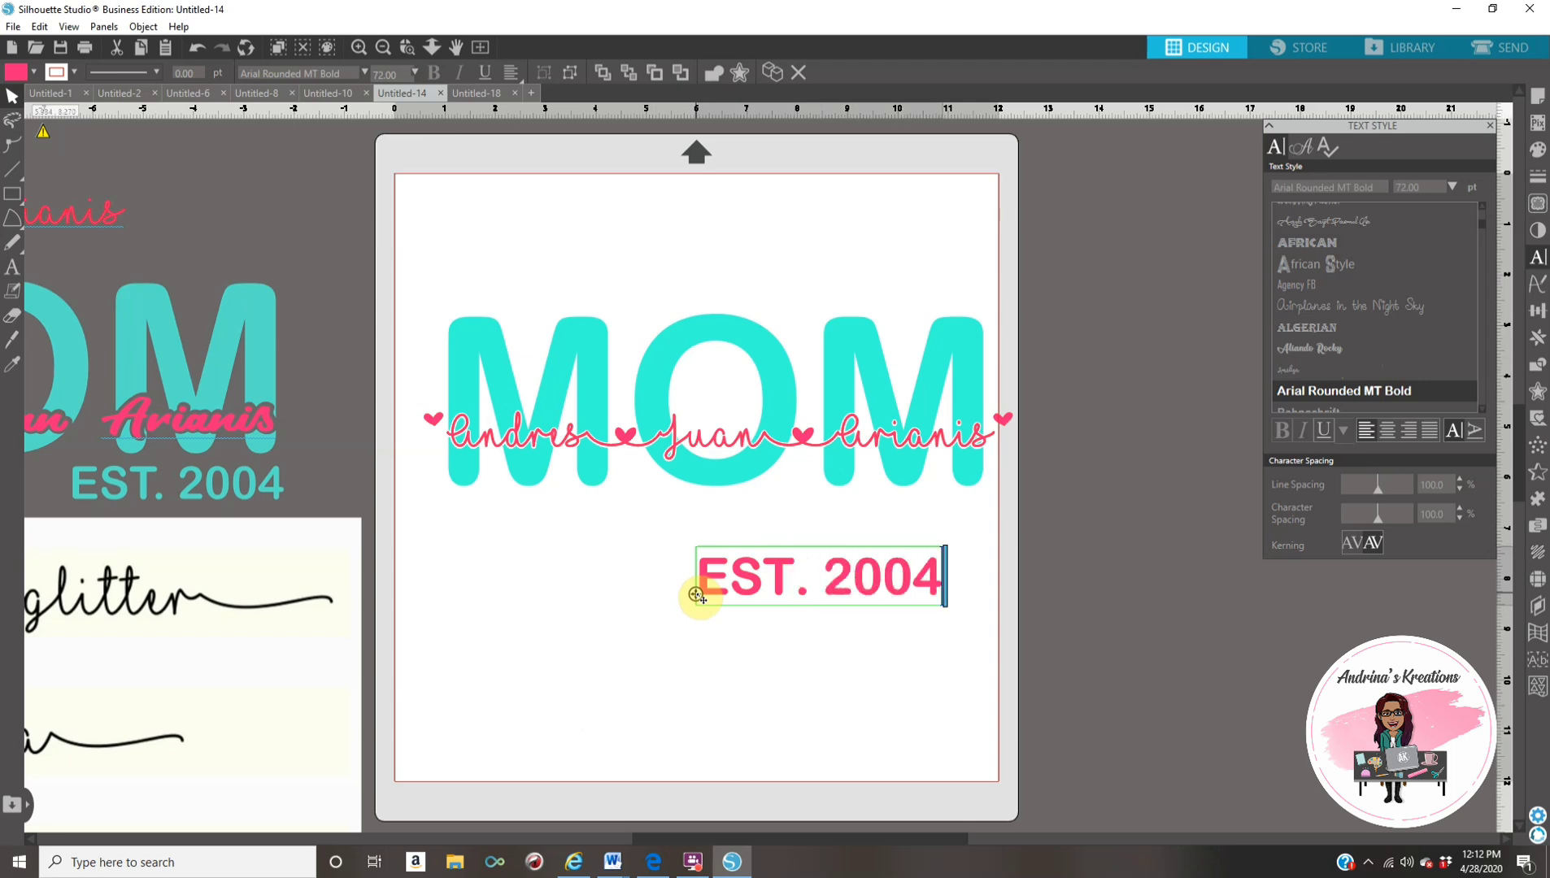
pyautogui.click(708, 680)
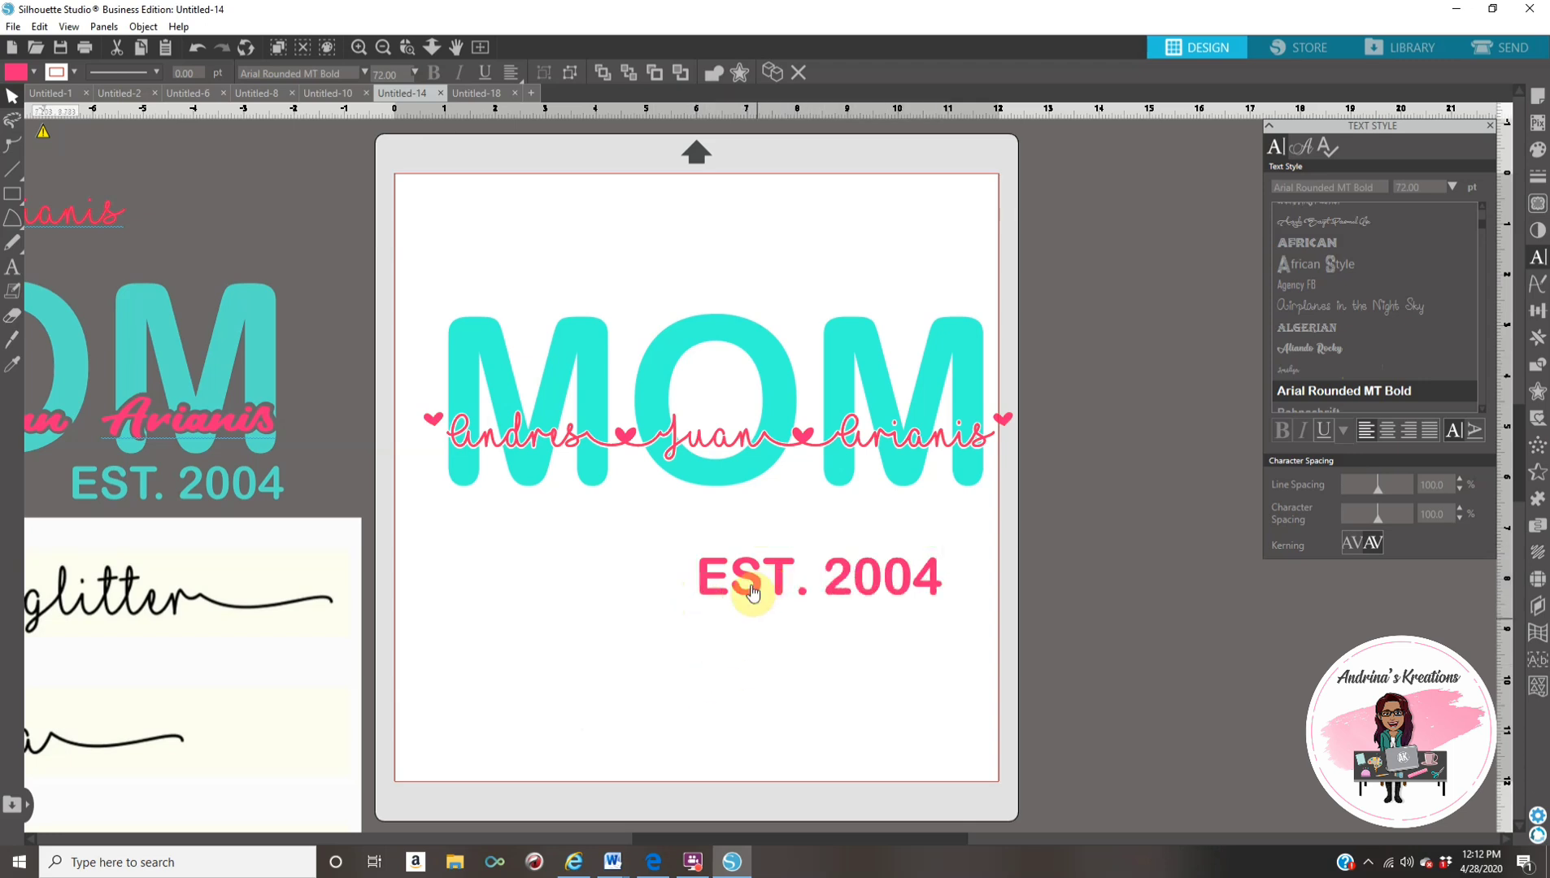
# Step: Give the EST. 2004 text a teal fill and matching outline, and move it just beneath MOM's last letter
pyautogui.click(755, 584)
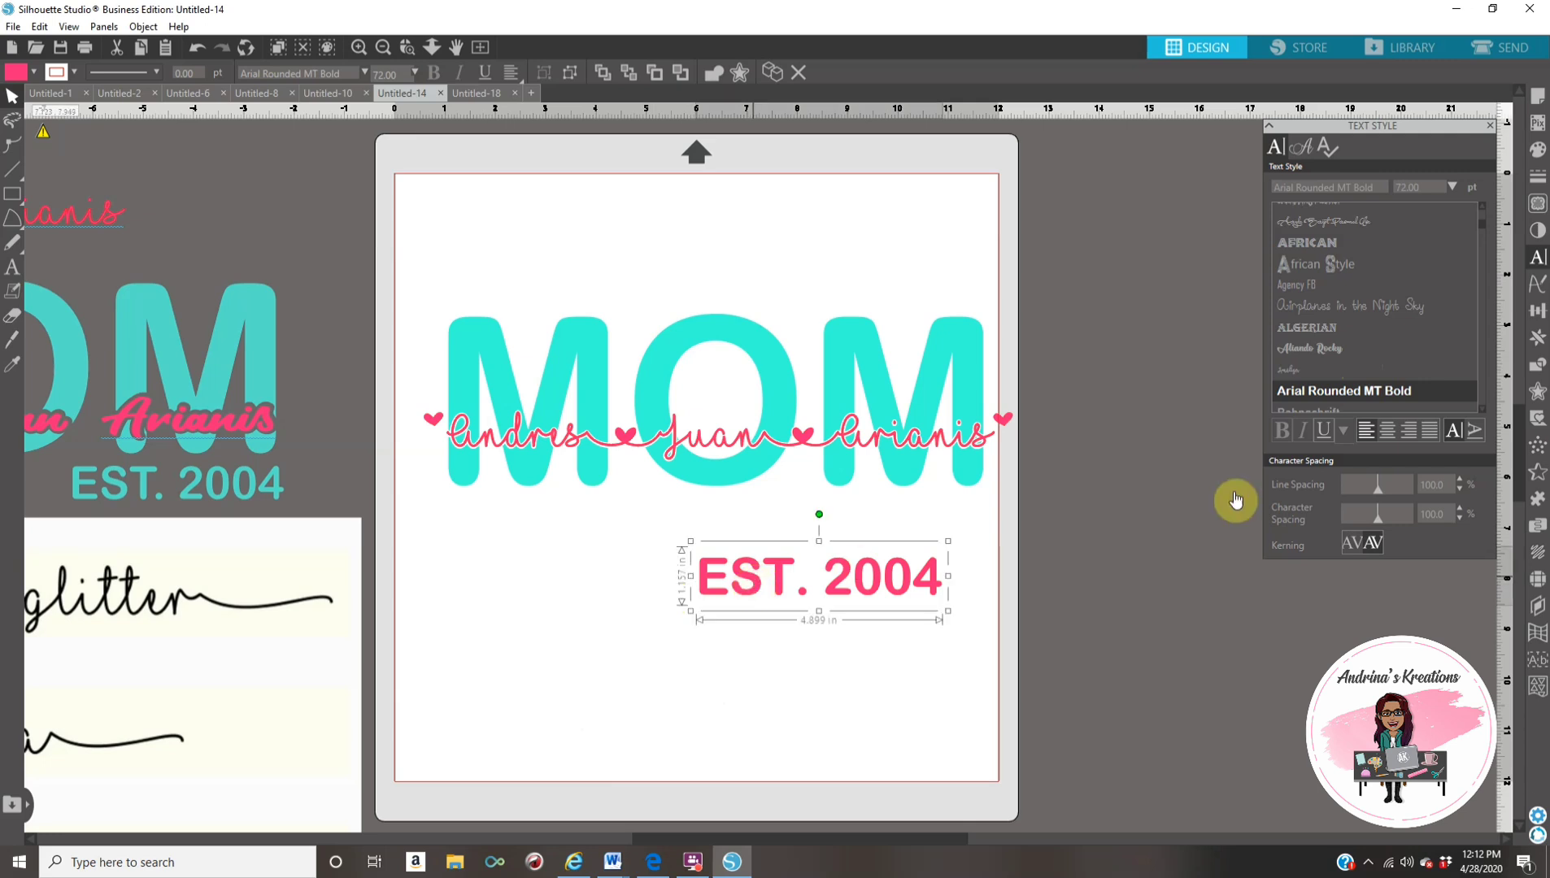
pyautogui.click(1540, 152)
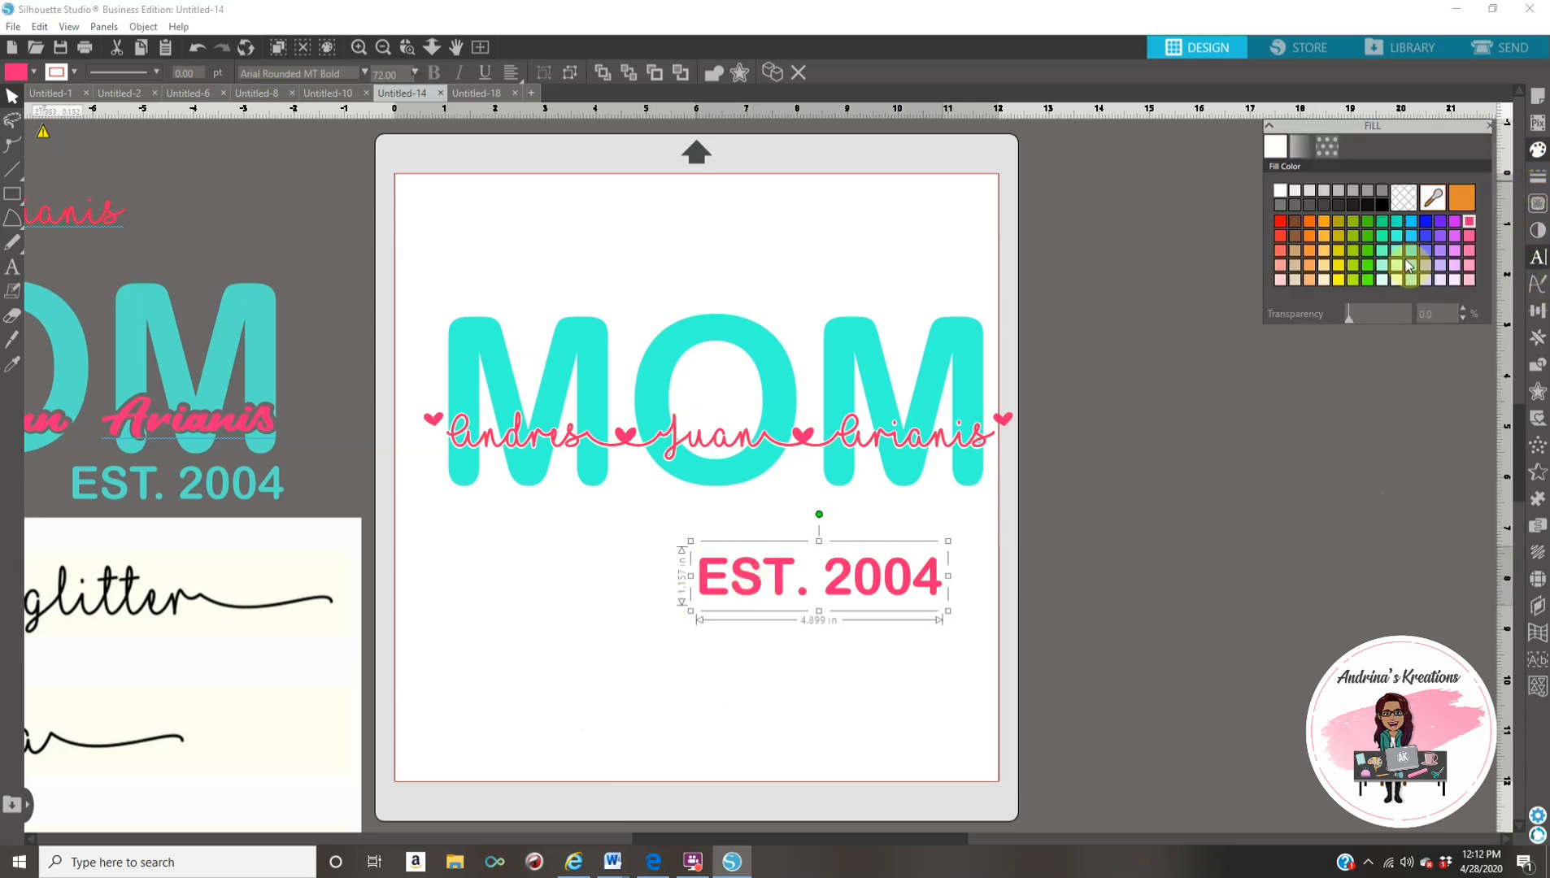
pyautogui.click(1398, 220)
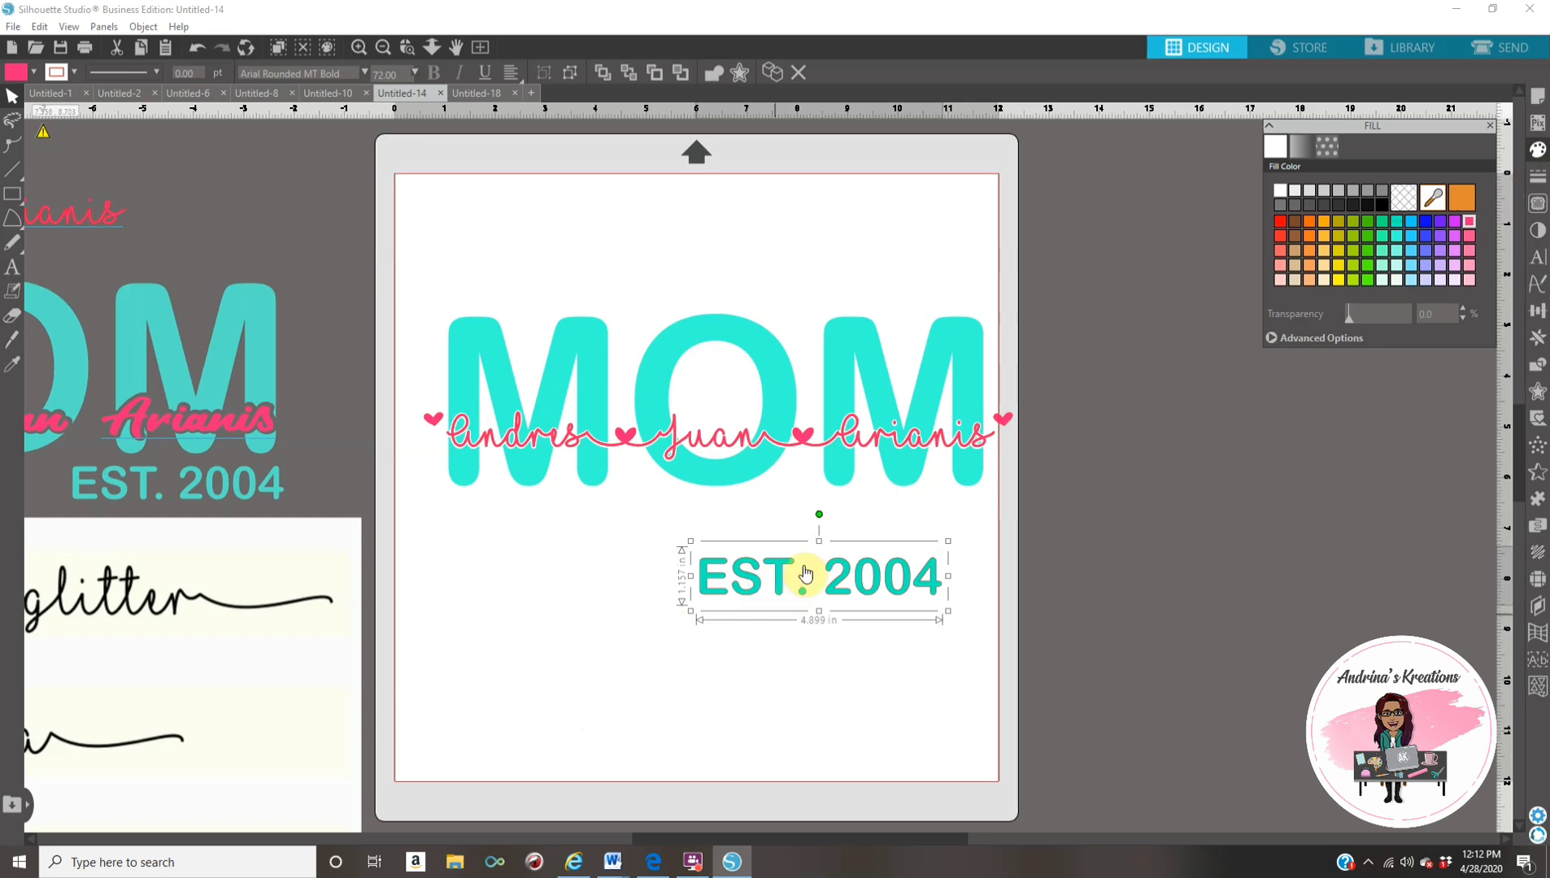
pyautogui.click(1539, 177)
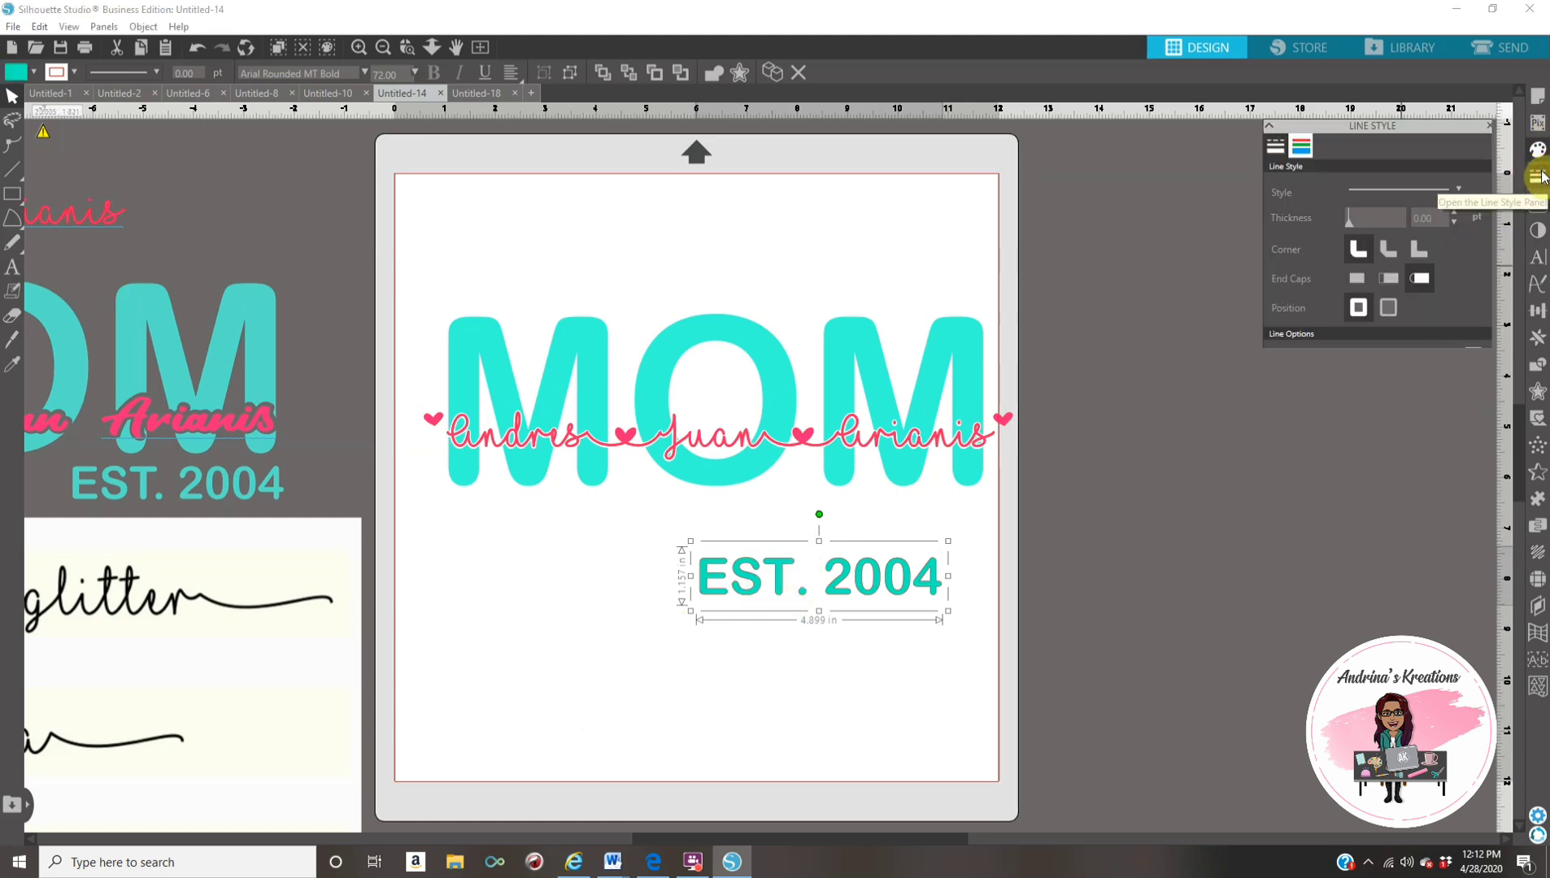
pyautogui.click(1299, 145)
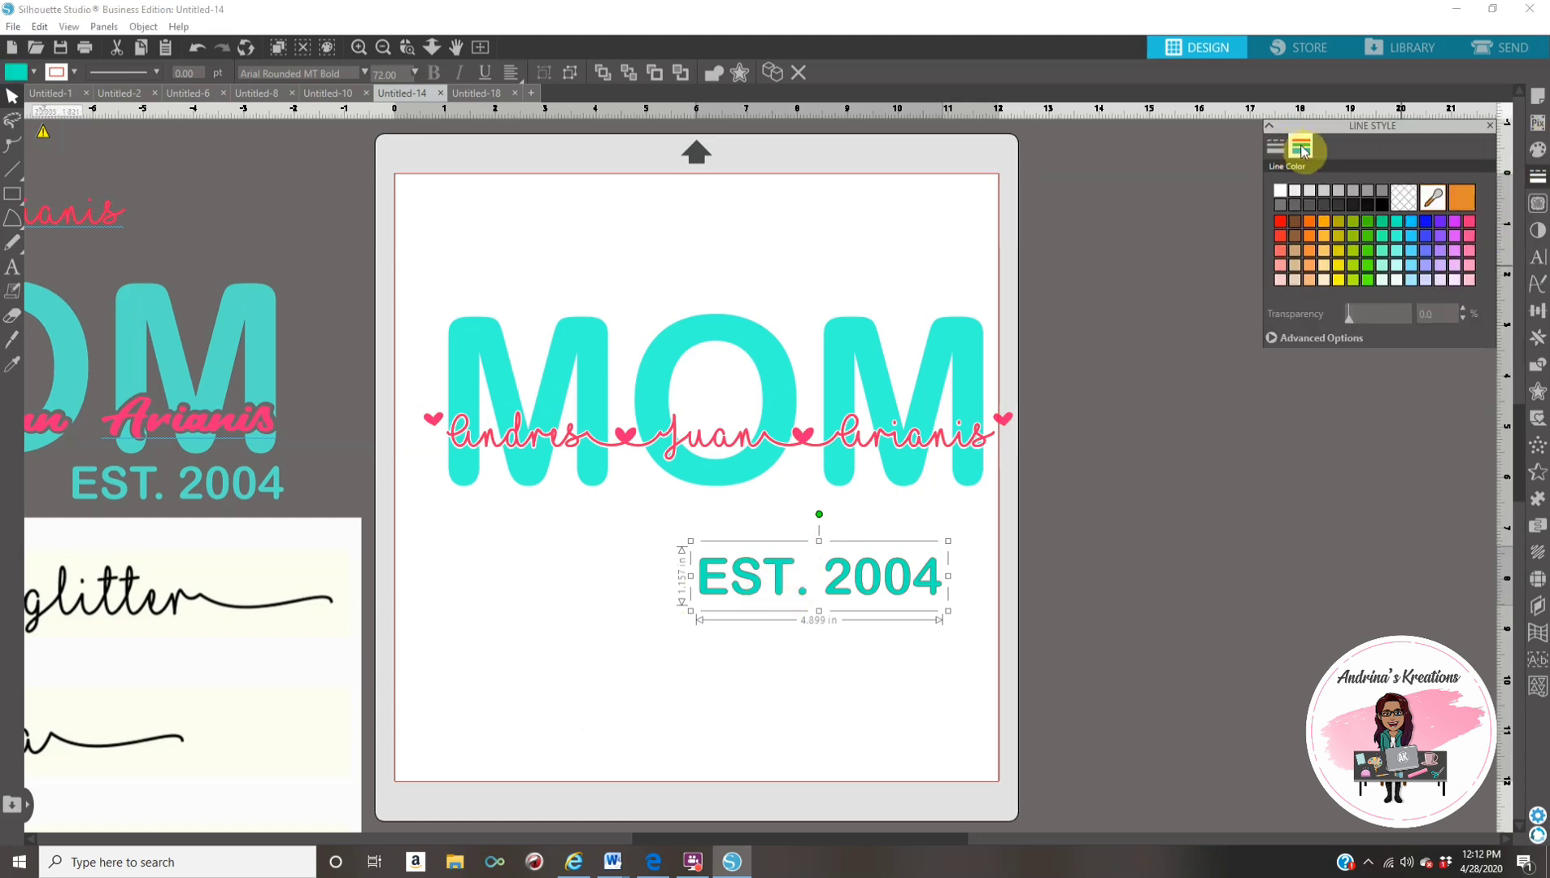
pyautogui.moveTo(875, 577); pyautogui.dragTo(884, 536)
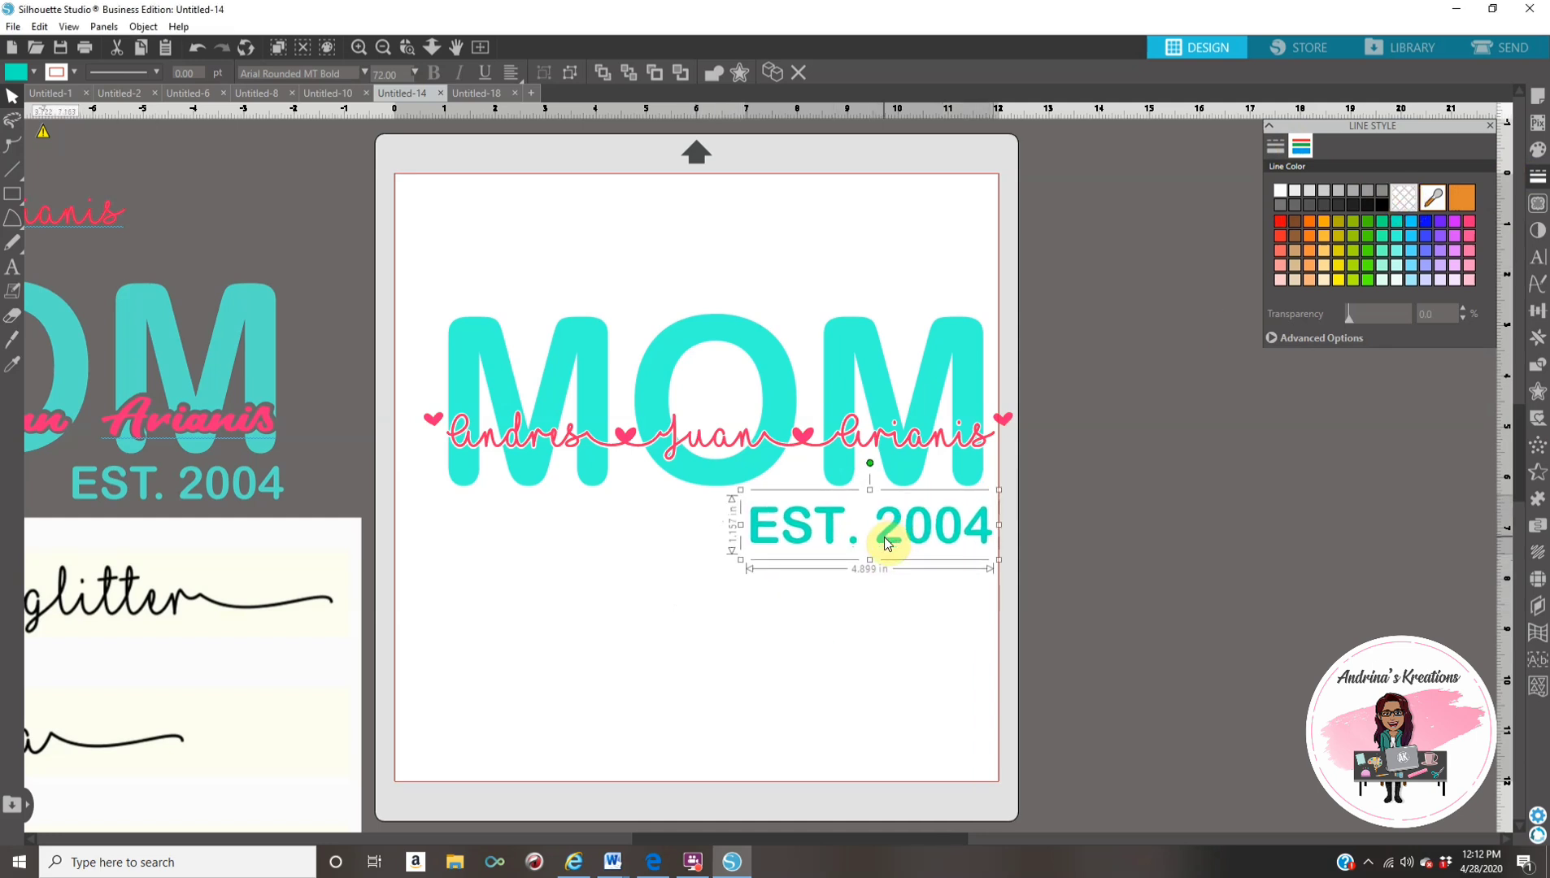
# Step: Flip MOM, the pink names and EST. 2004 horizontally together to mirror the whole design
pyautogui.moveTo(401, 251); pyautogui.dragTo(457, 472)
pyautogui.moveTo(935, 584); pyautogui.dragTo(943, 584)
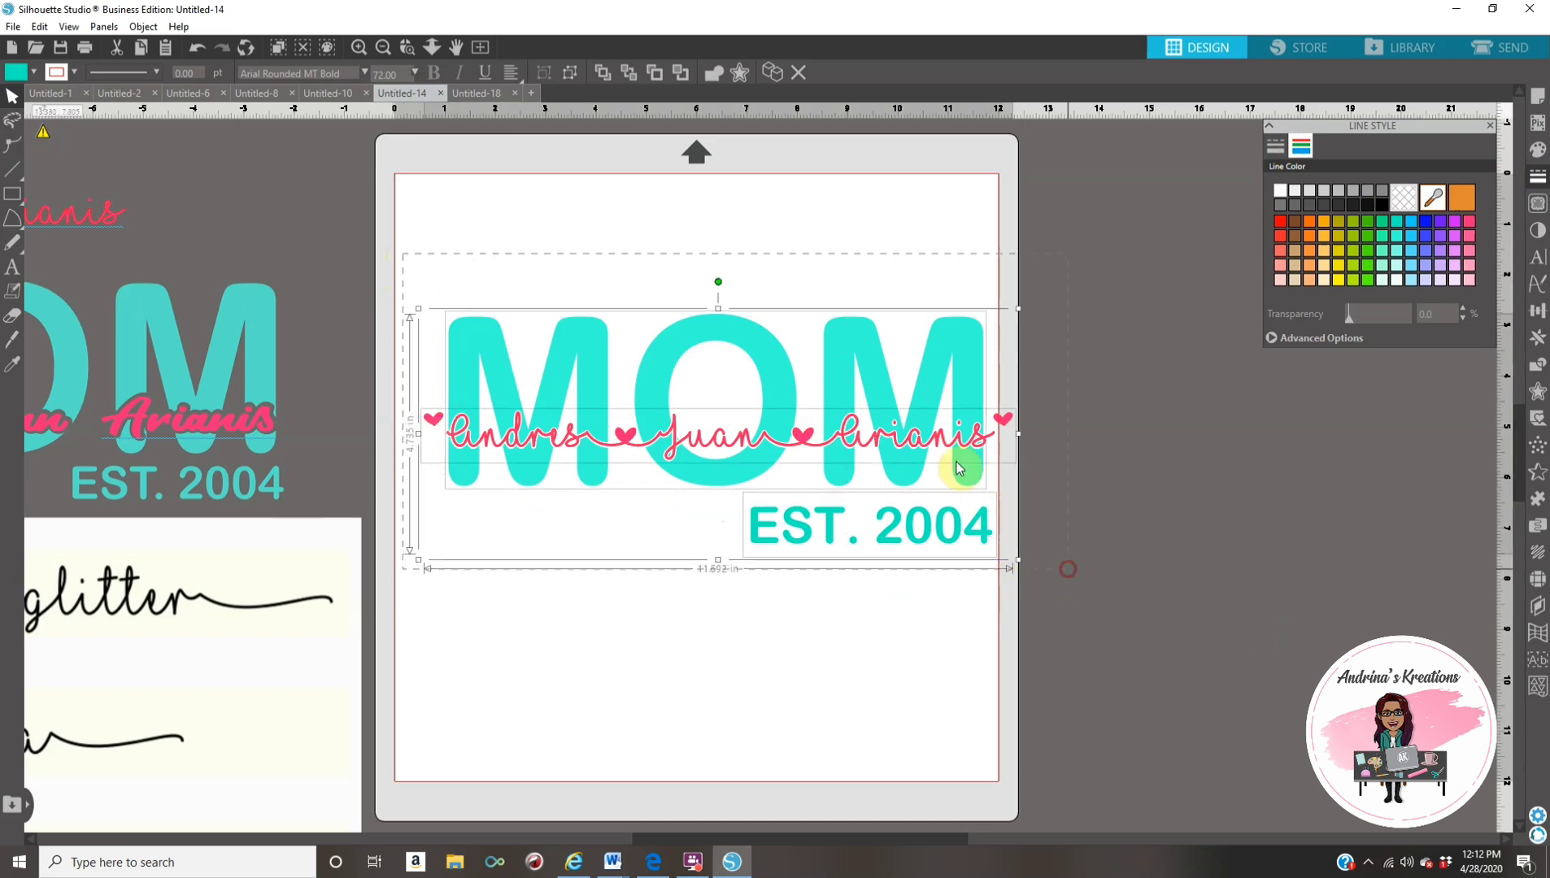
pyautogui.rightClick(921, 409)
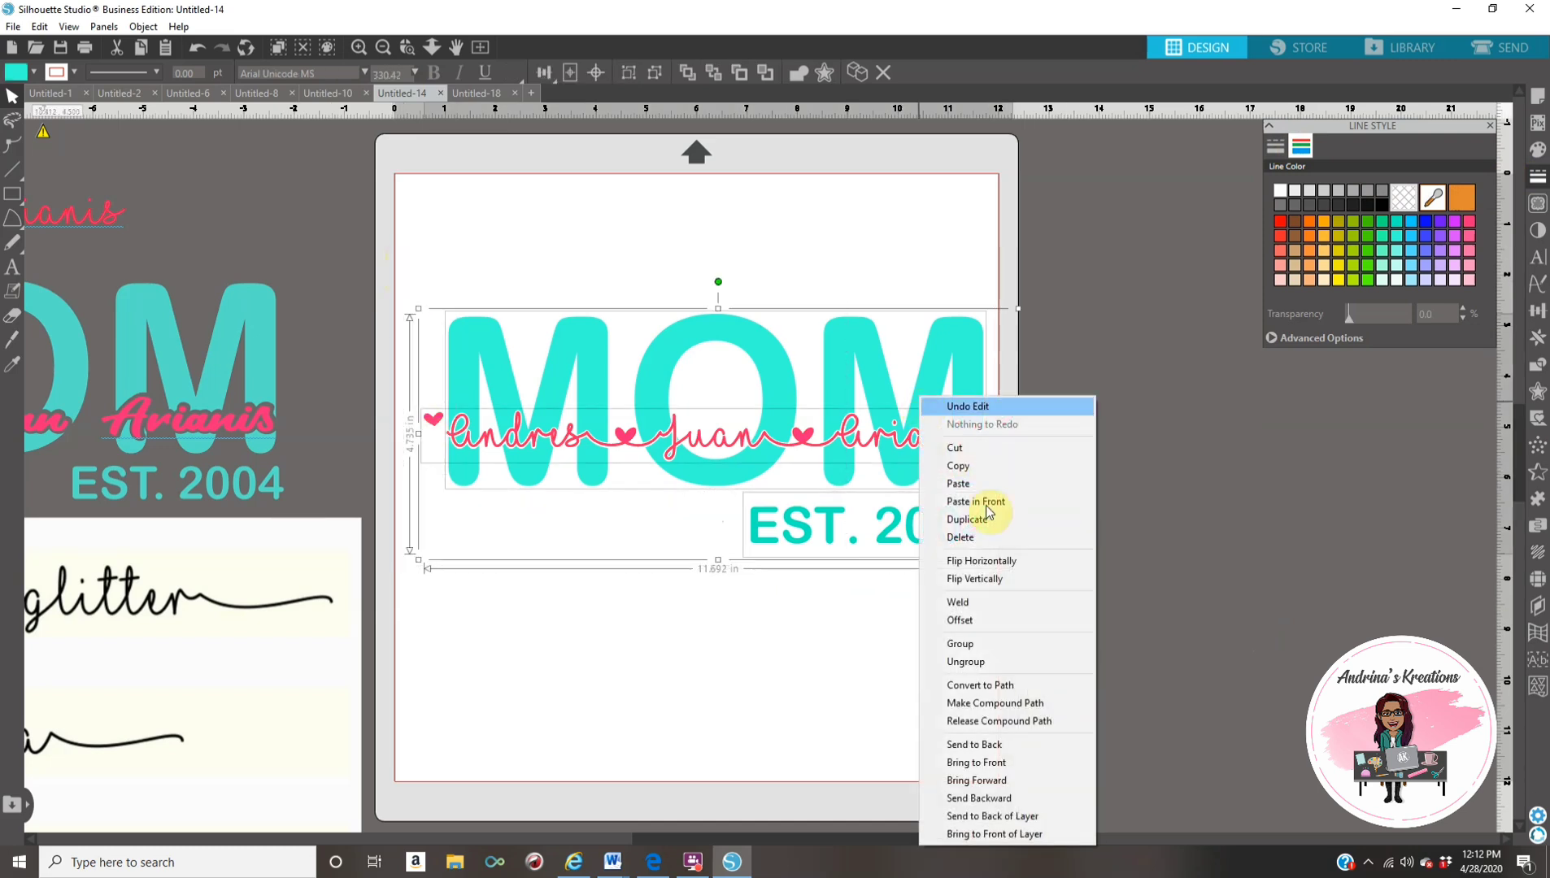
pyautogui.click(1020, 565)
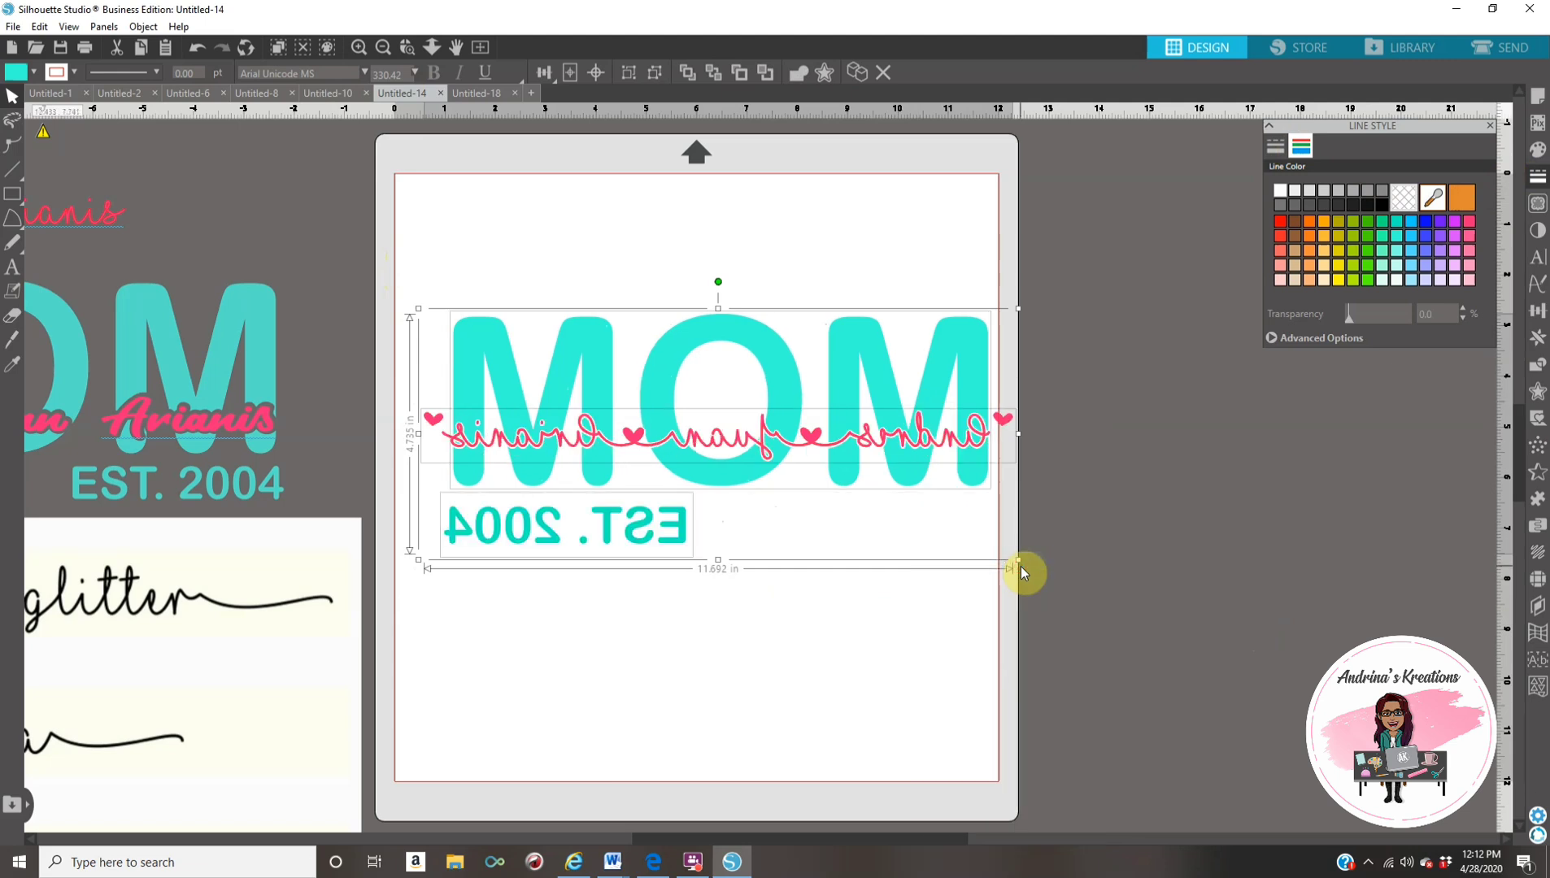
# Step: Move the mirrored pink names off the page, and shift MOM and EST. 2004 up within the page's cut border
pyautogui.click(1141, 569)
pyautogui.moveTo(809, 444); pyautogui.dragTo(1542, 518)
pyautogui.moveTo(393, 252); pyautogui.dragTo(572, 546)
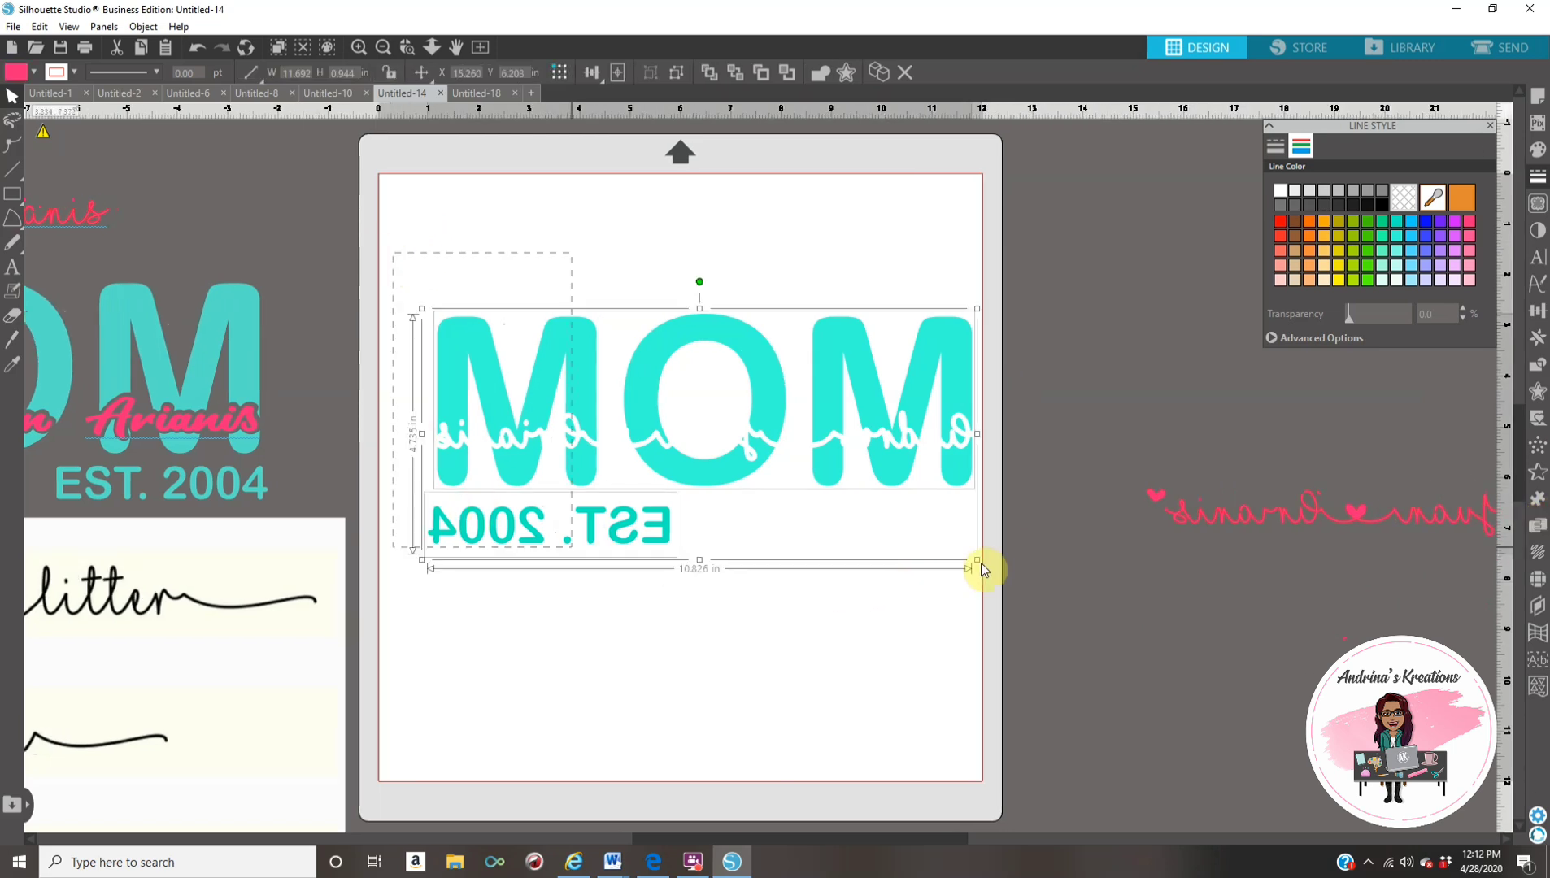
pyautogui.moveTo(895, 439); pyautogui.dragTo(879, 371)
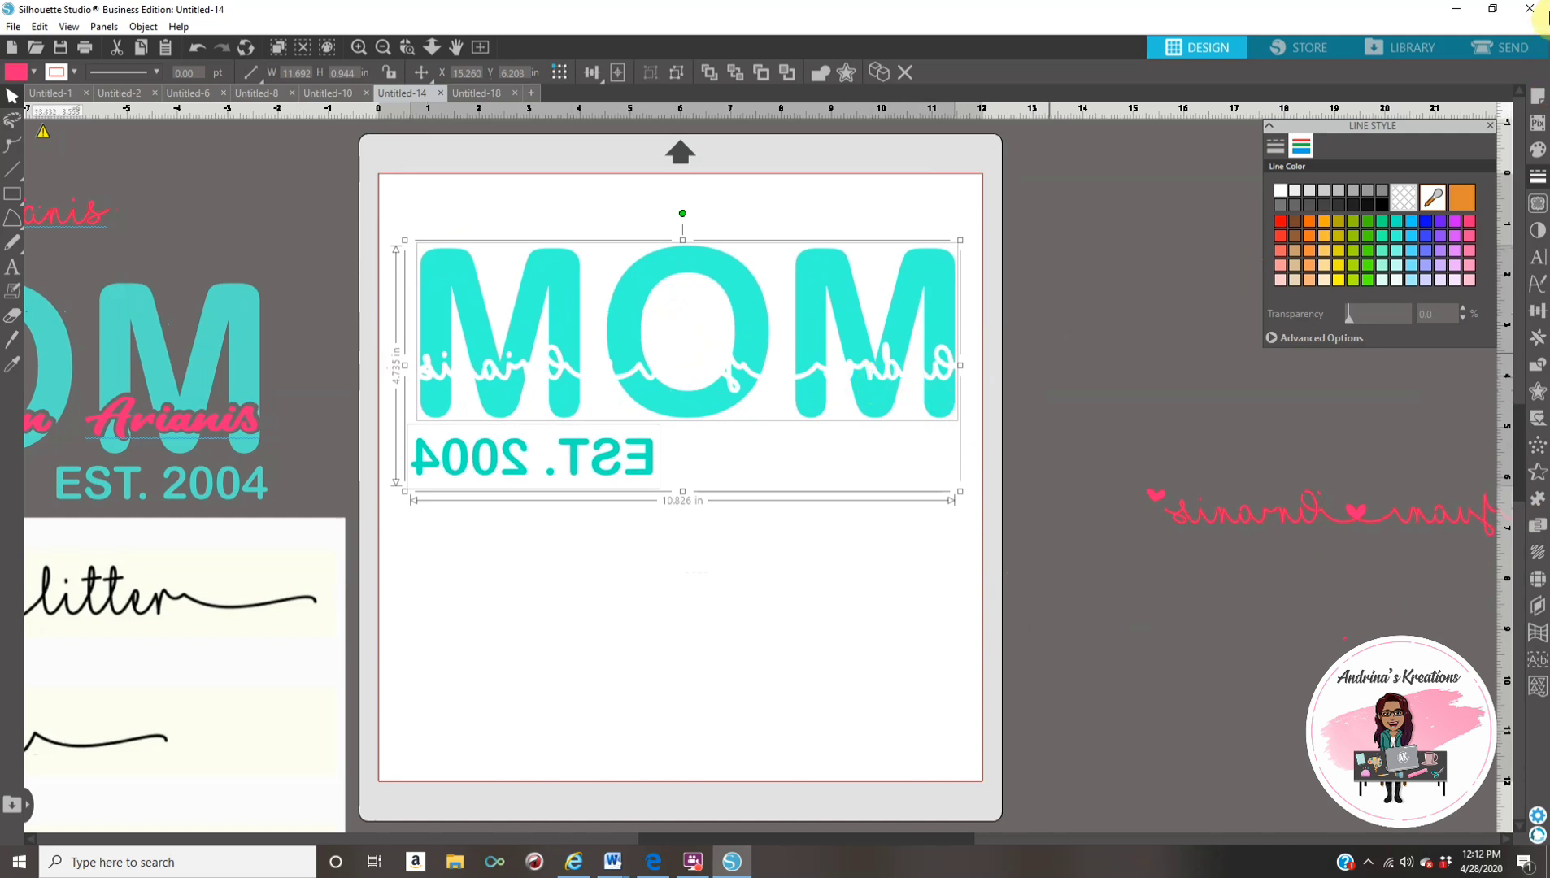
# Step: Set the teal layer's send settings to Cut with the user-defined Vinyl, Glossy (1) material, and return to the design workspace
pyautogui.click(1506, 50)
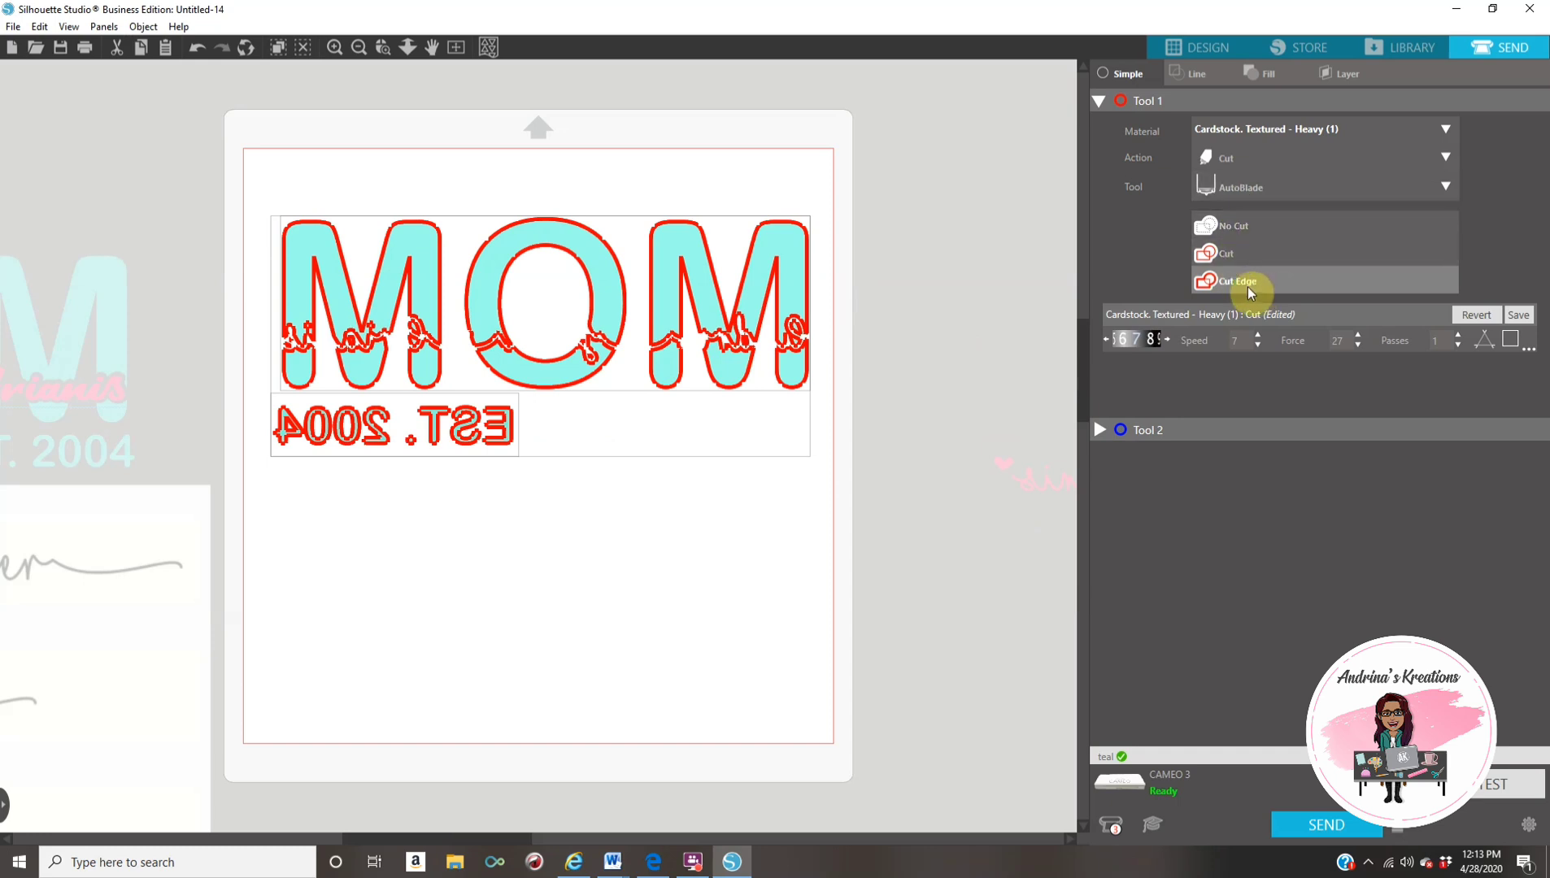
pyautogui.click(1231, 254)
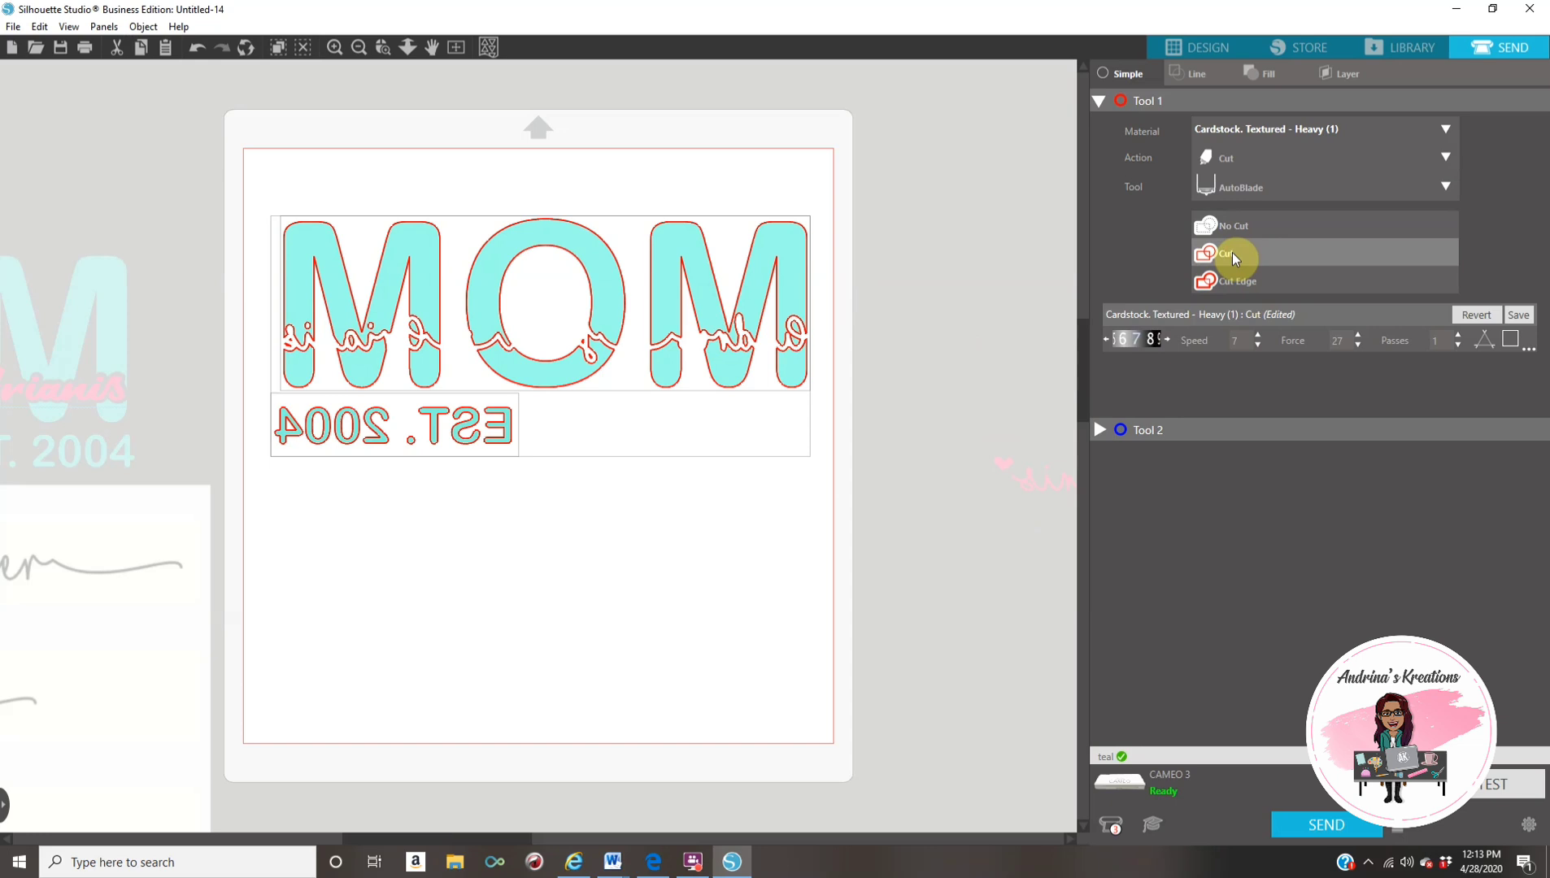
pyautogui.click(1273, 132)
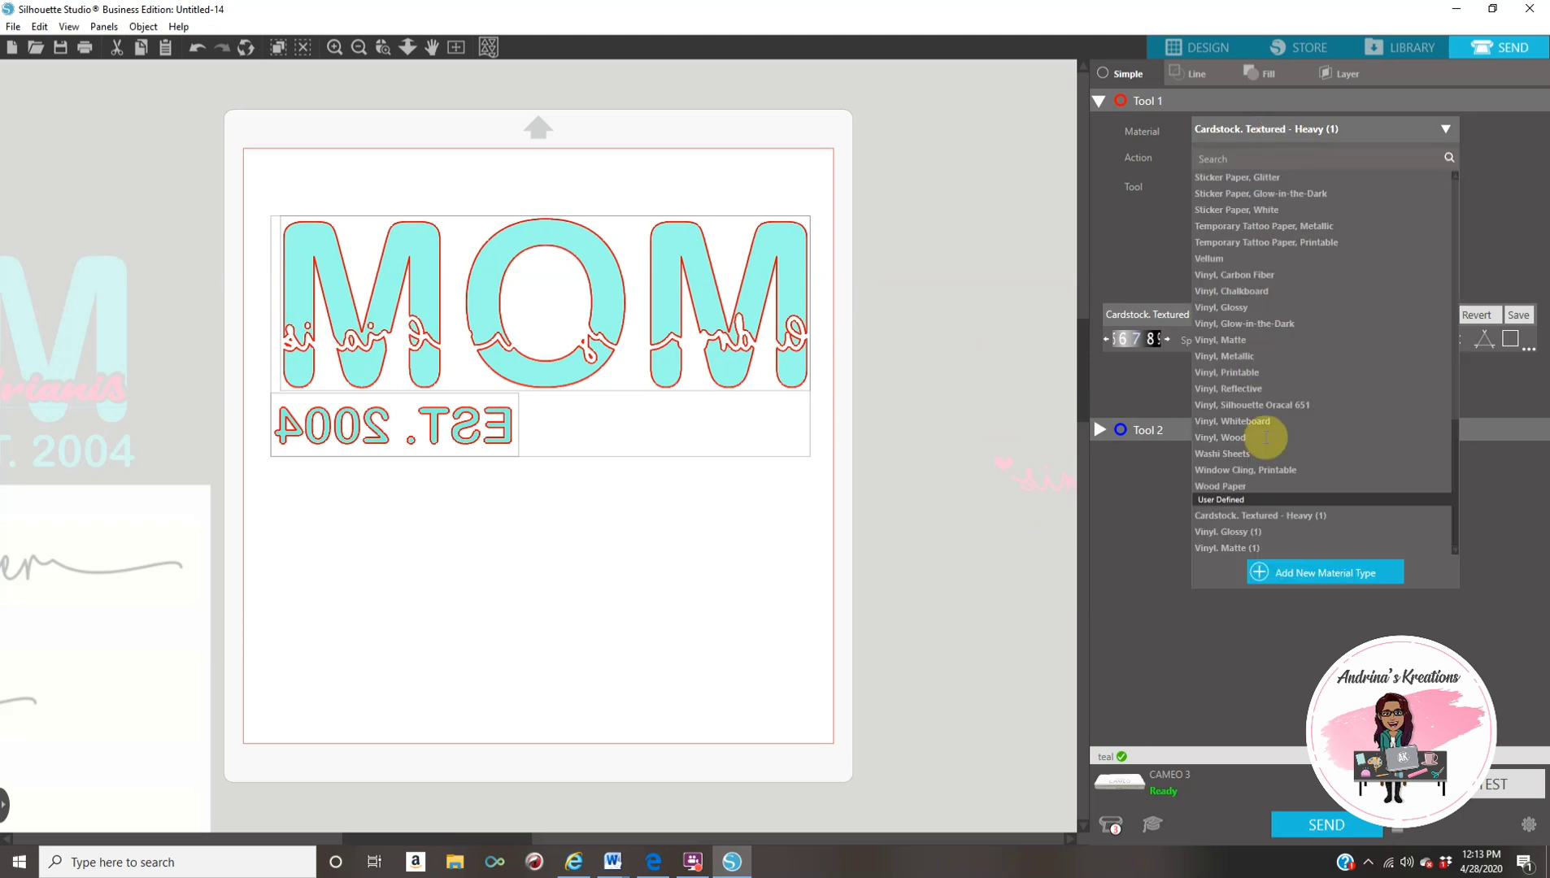
pyautogui.click(1242, 532)
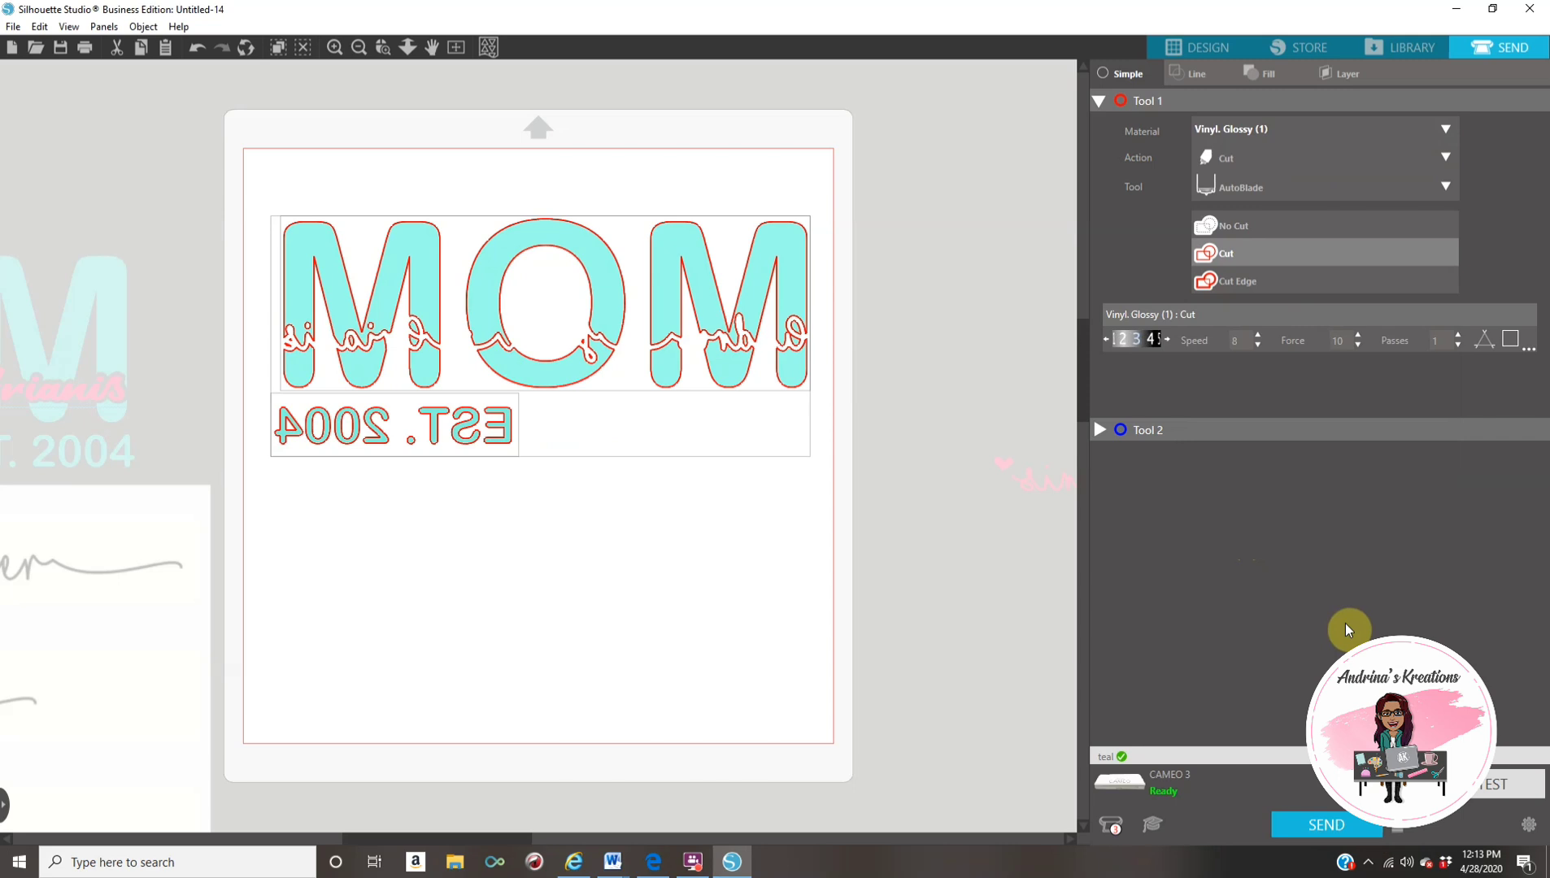
pyautogui.click(1208, 50)
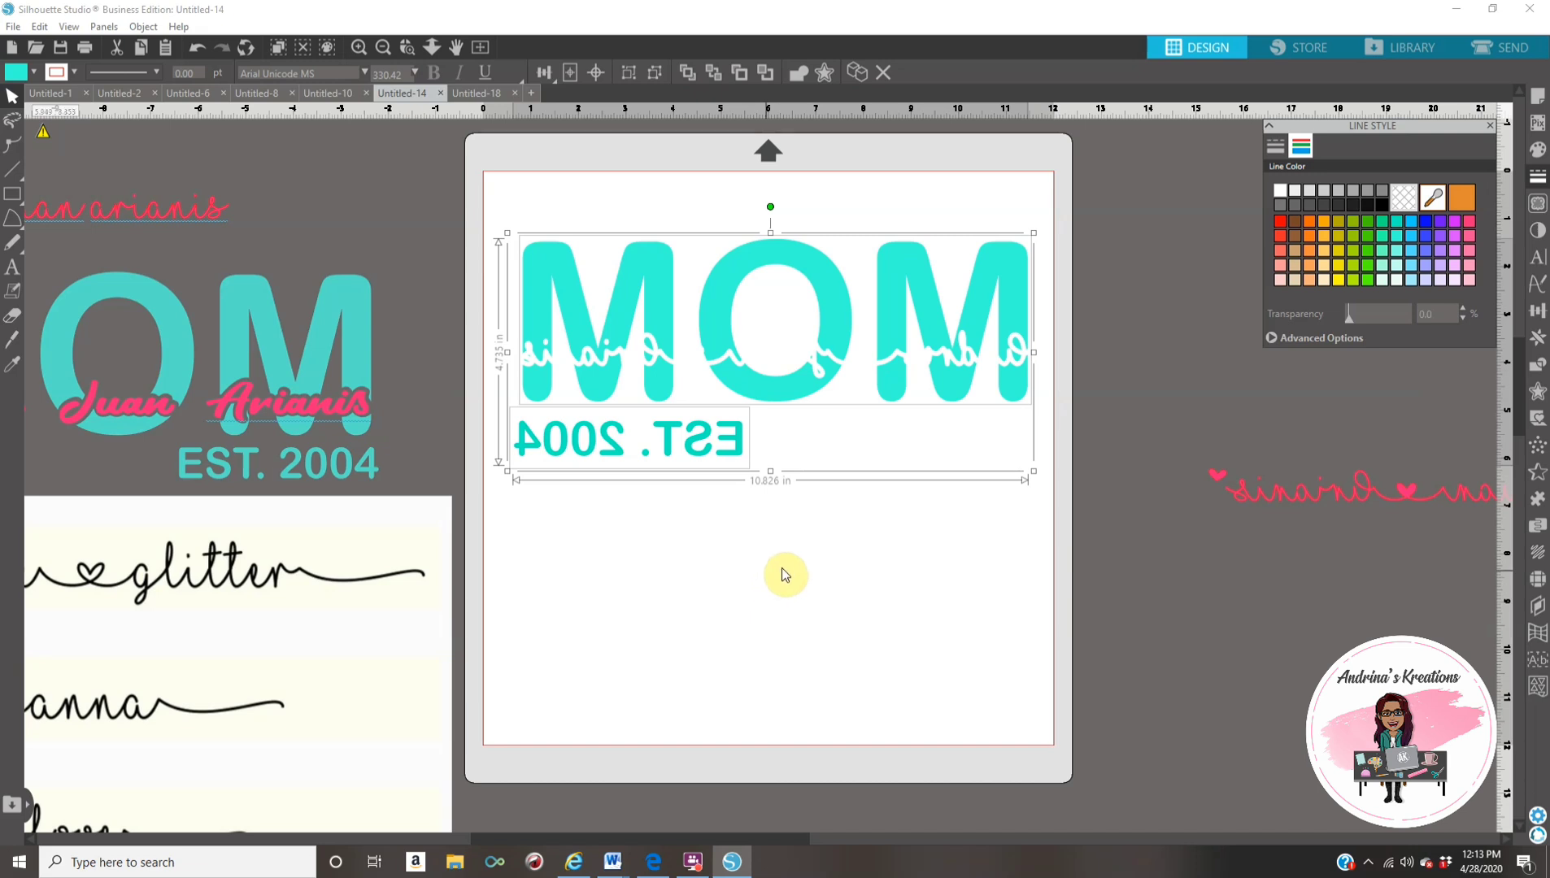
pyautogui.moveTo(698, 867)
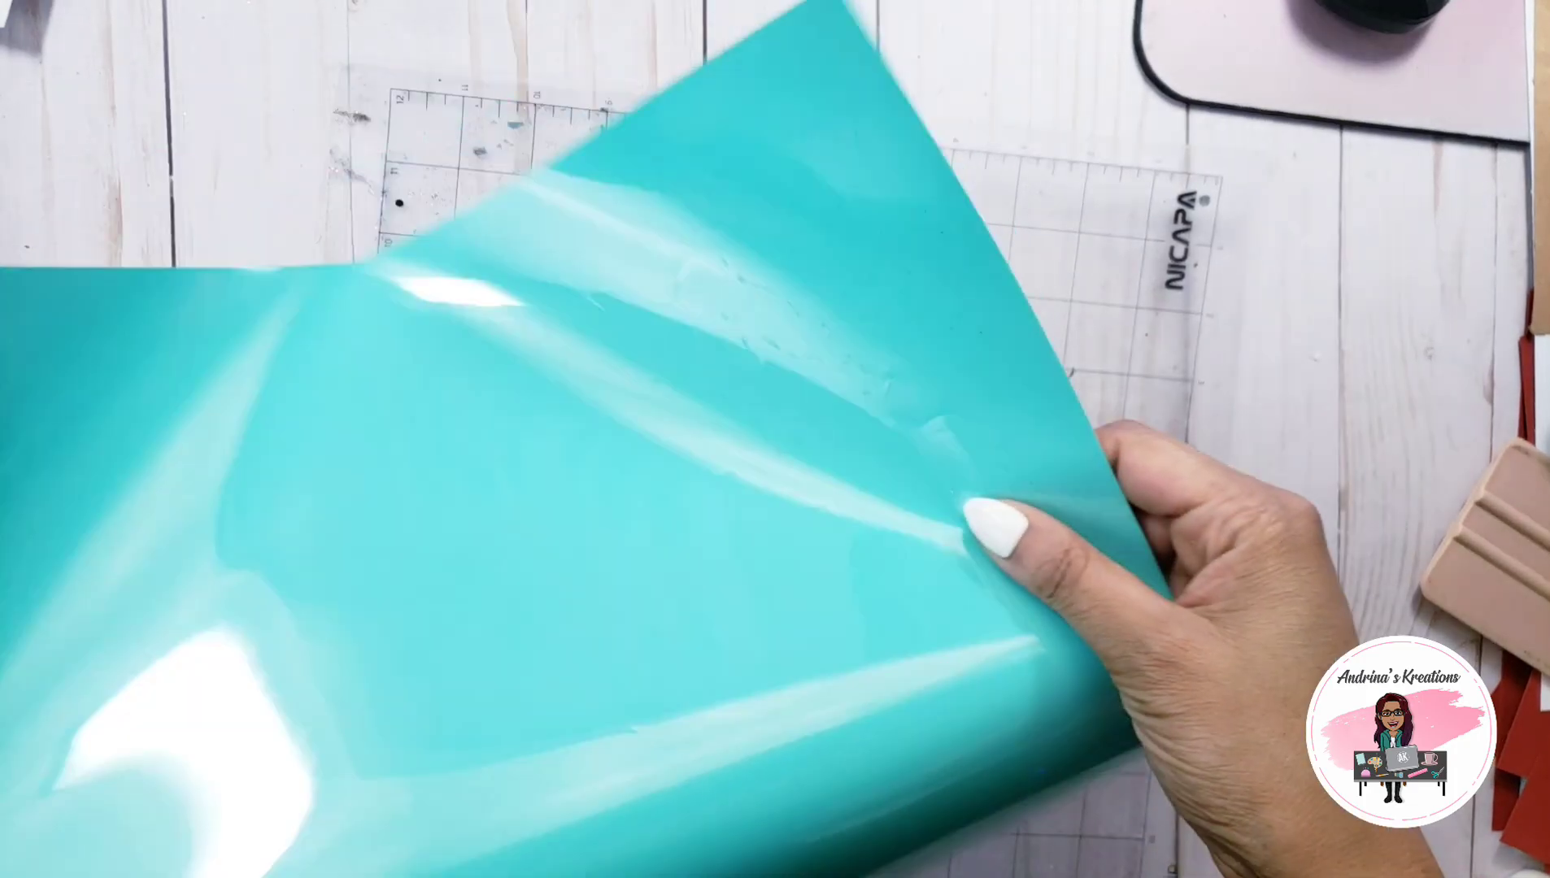